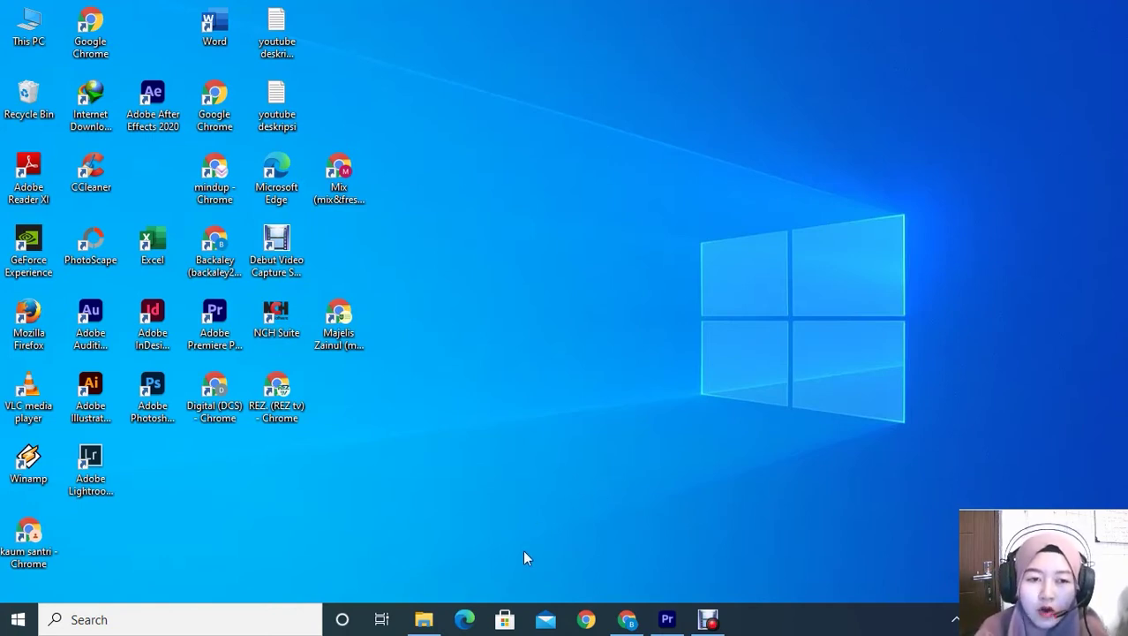
Step: Launch the Brush & Ink Slideshow .aep project from the opener 7 folder in File Explorer
left_click(423, 618)
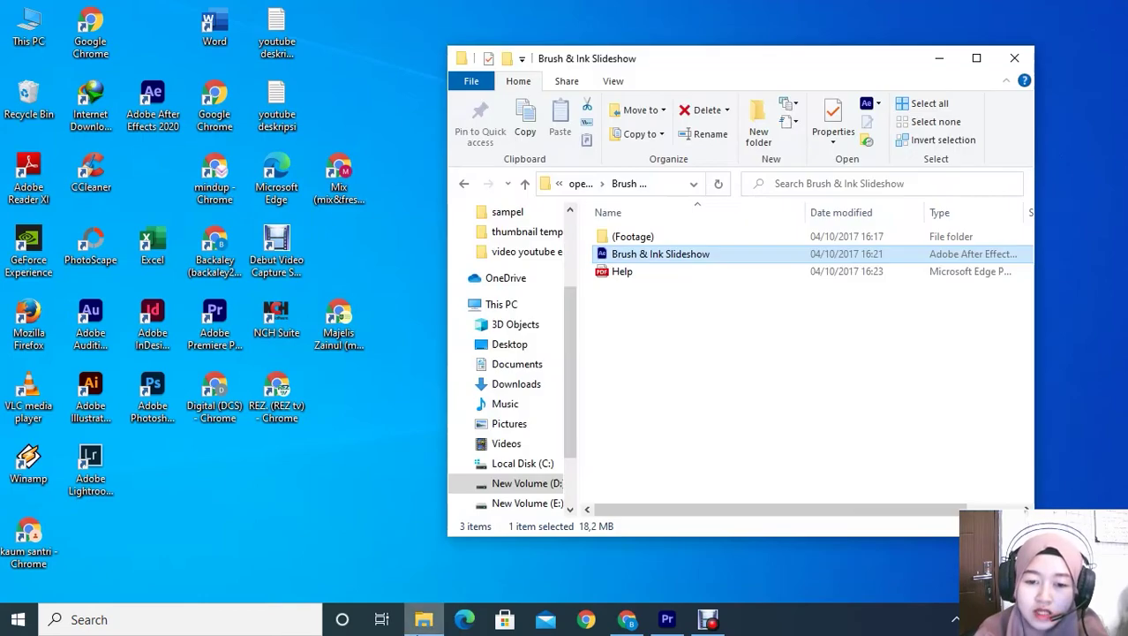
left_click(976, 59)
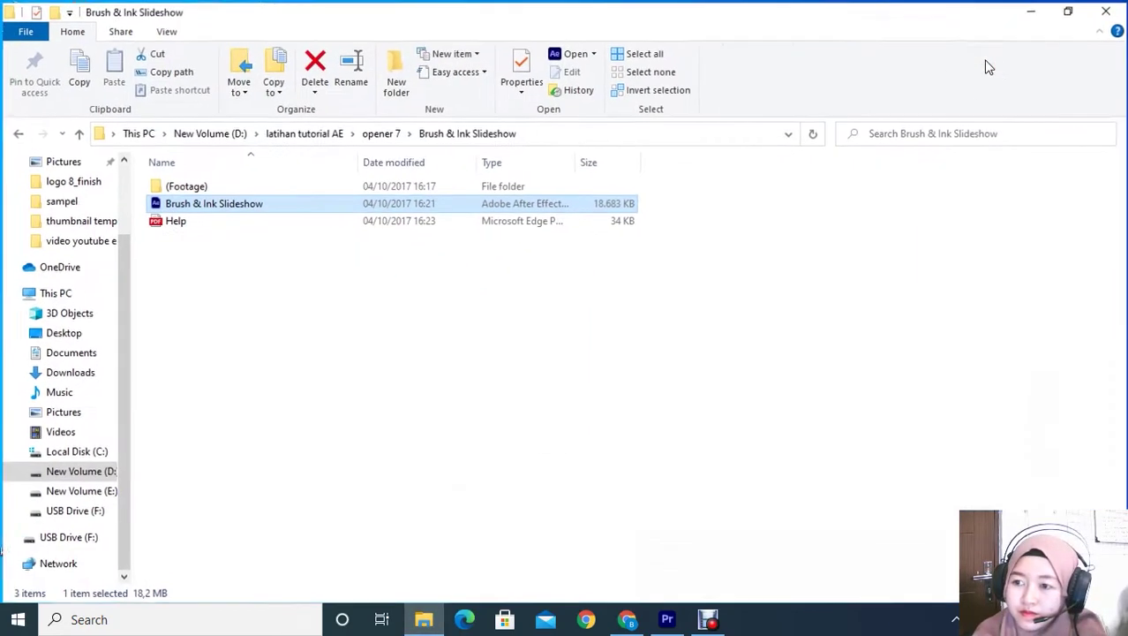
left_click(75, 131)
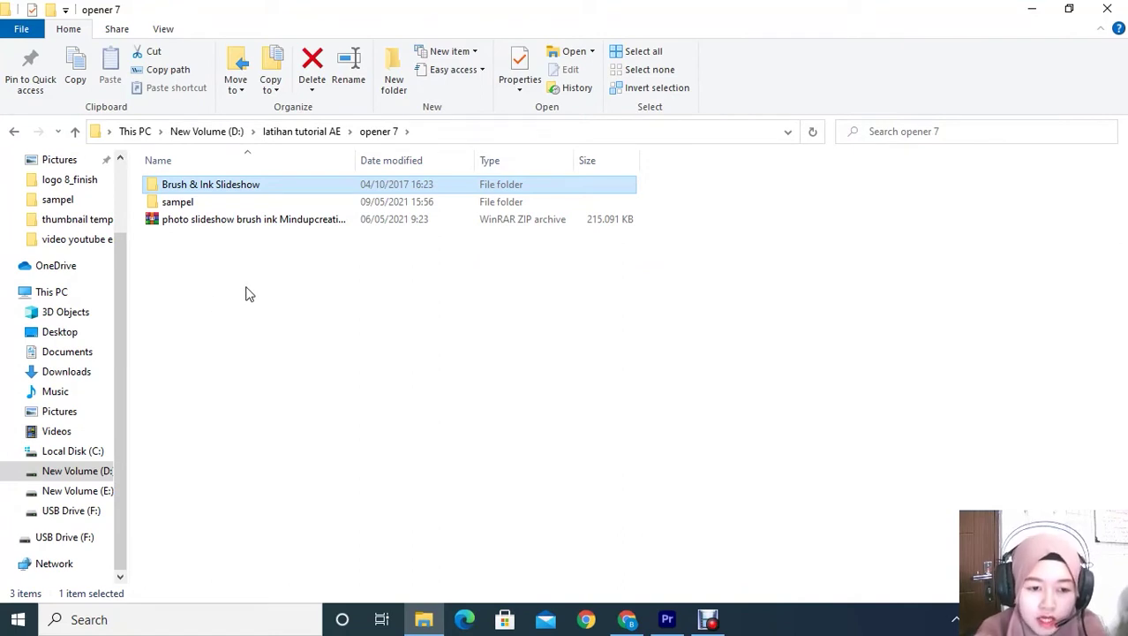
left_click(229, 185, "ctrl")
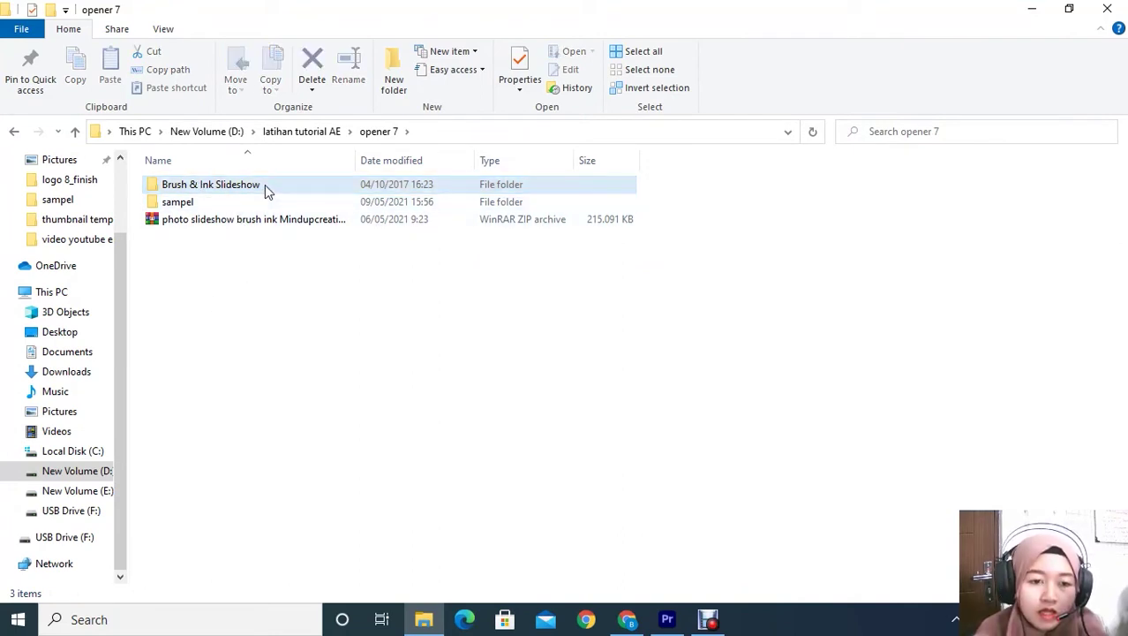
double_click(230, 185)
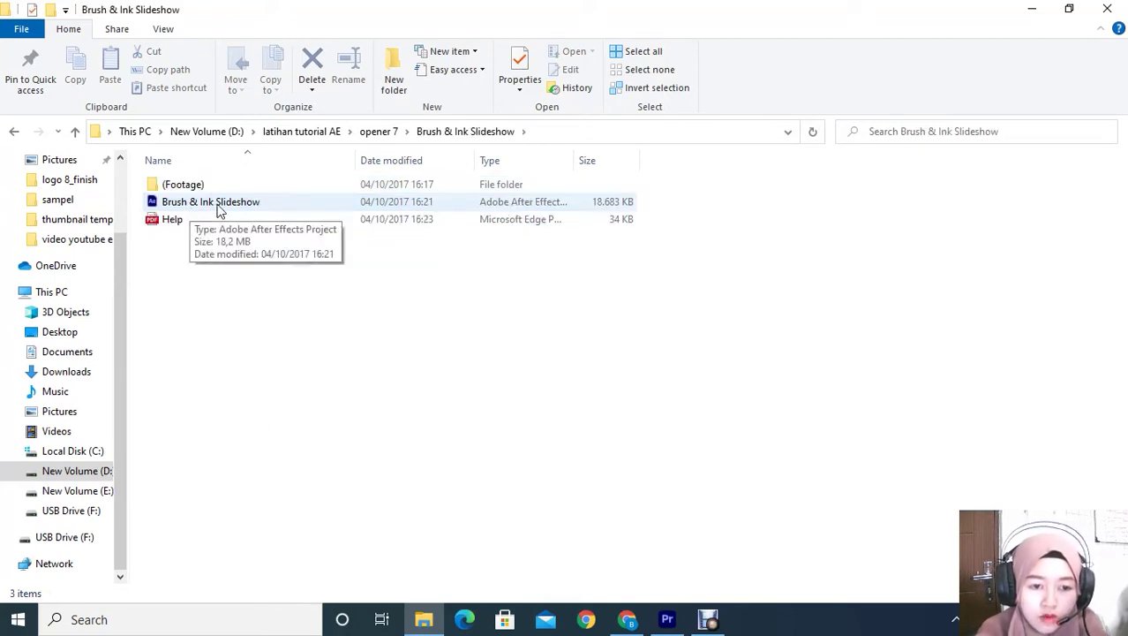
double_click(219, 204)
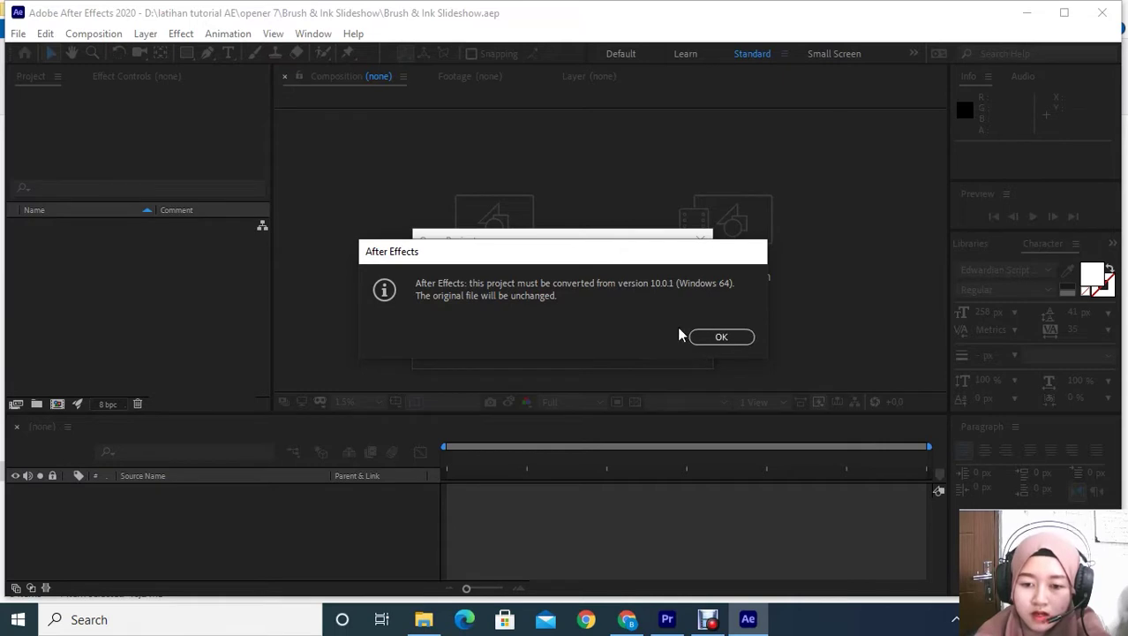
Step: Accept the version 10.0.1 conversion and both font notices, then maximize After Effects
left_click(706, 338)
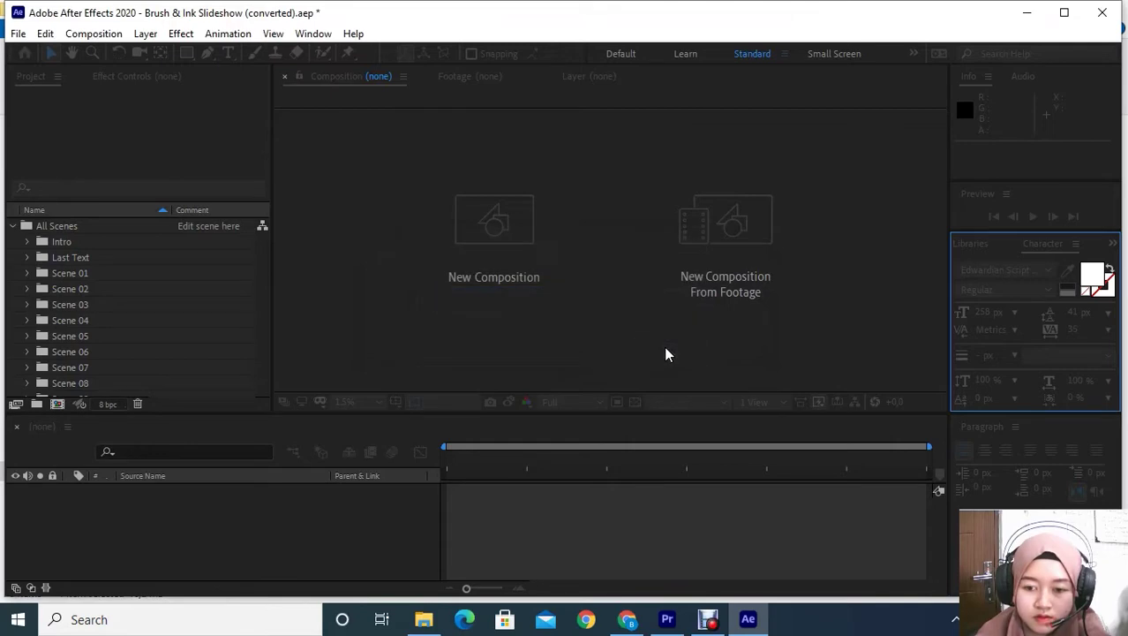
left_click(711, 354)
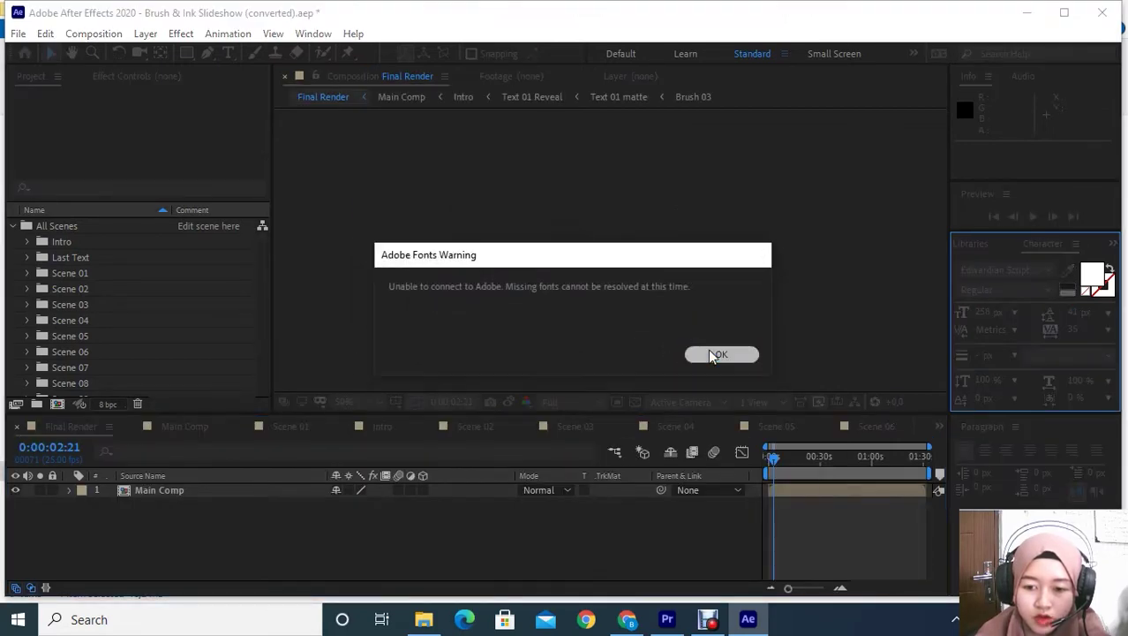
left_click(764, 474)
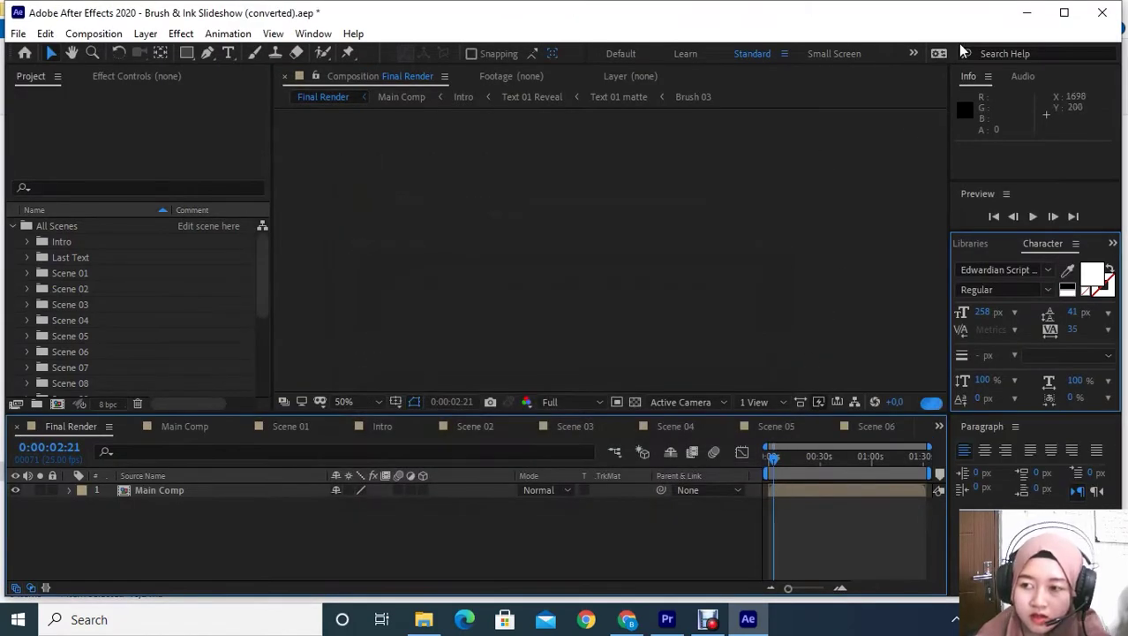
left_click(1063, 12)
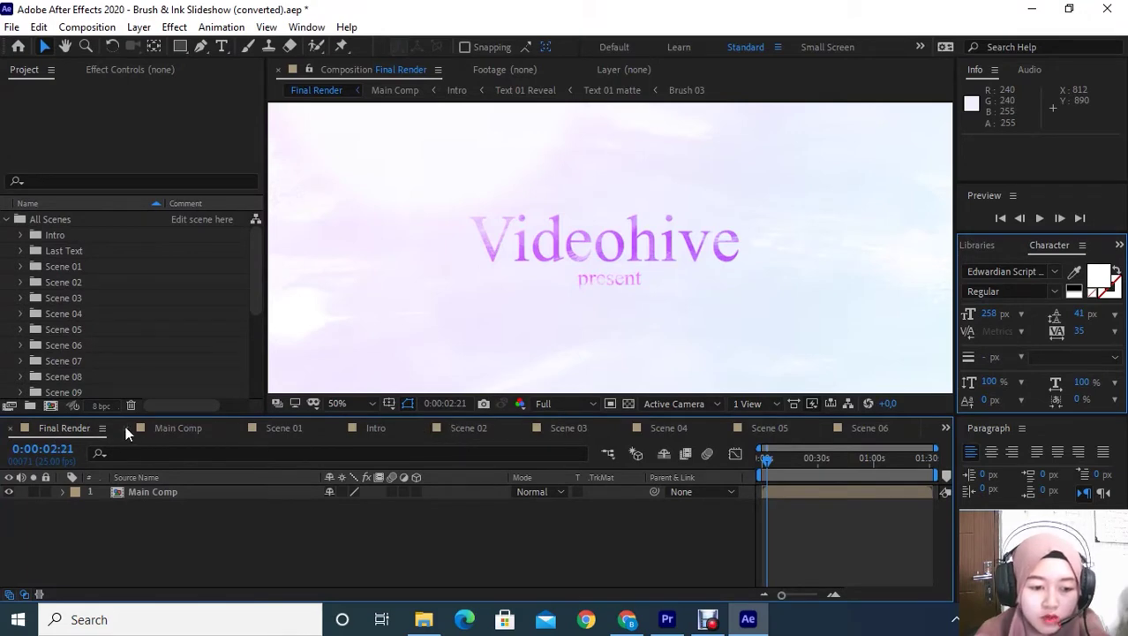
Step: Hide the mode and switch columns in the Final Render timeline and widen the time ruler
scroll(125, 426, "down", 2)
scroll(125, 425, "down", 2)
scroll(125, 426, "down", 2)
scroll(125, 425, "down", 2)
scroll(125, 426, "down", 2)
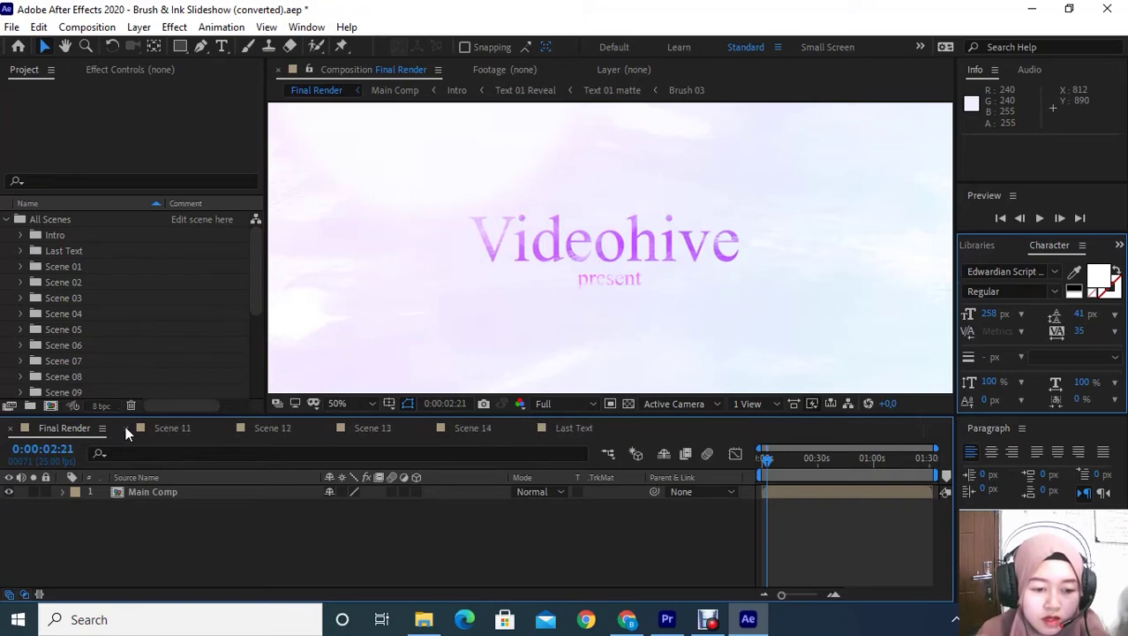
scroll(125, 425, "down", 2)
scroll(126, 425, "down", 3)
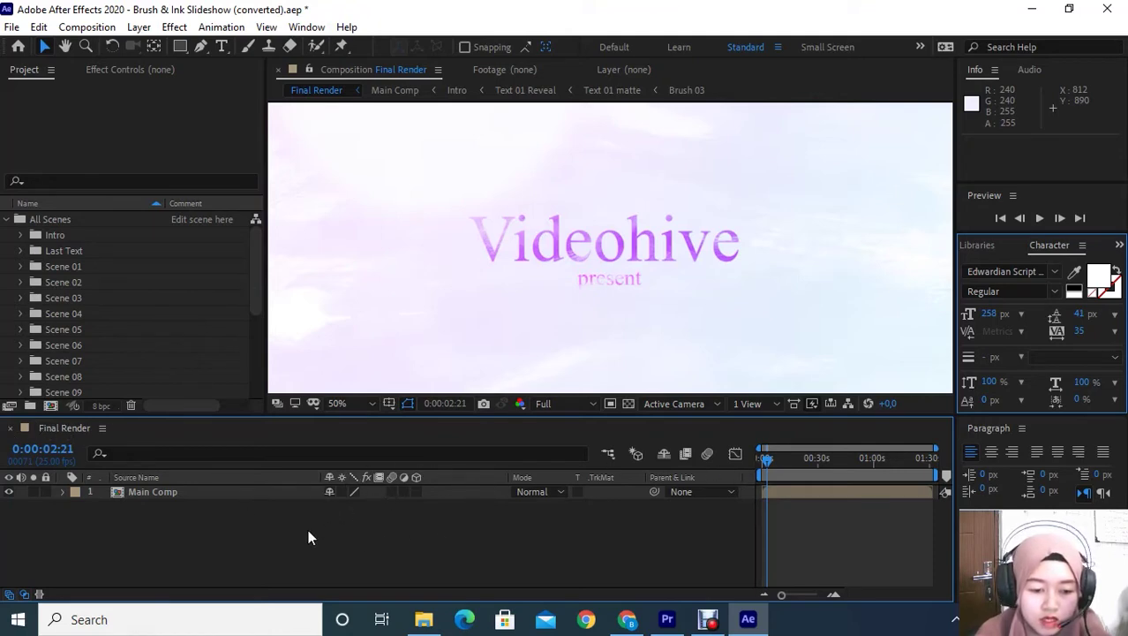
left_click(24, 594)
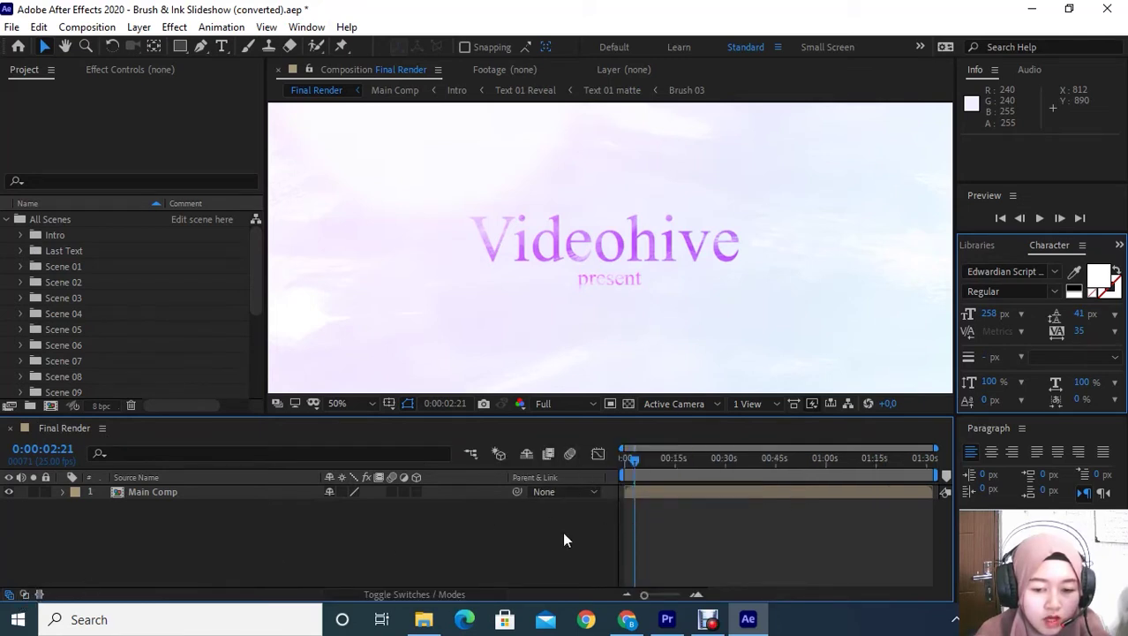
left_click(9, 594)
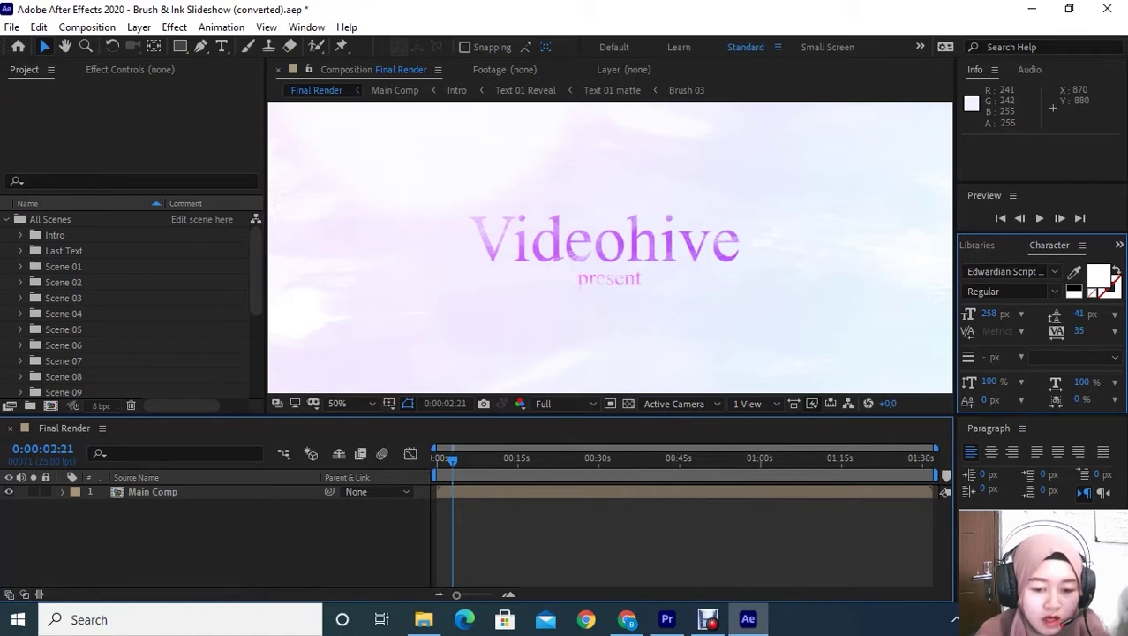
left_click_drag(432, 538, 331, 538)
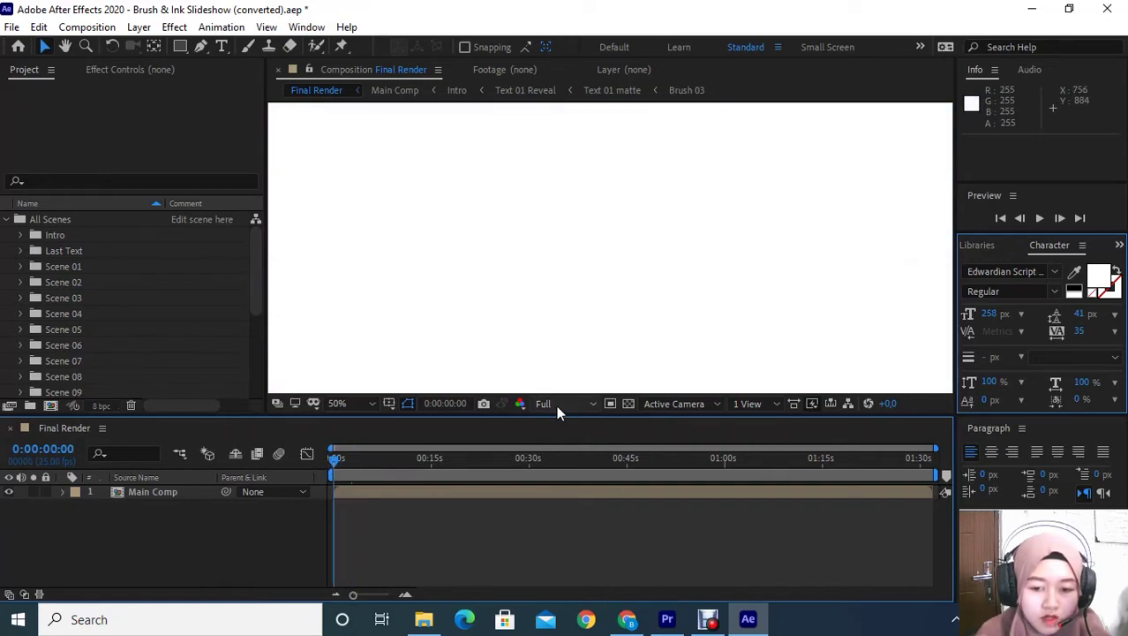
Step: Set the viewer preview resolution to Quarter
left_click(556, 406)
left_click(554, 493)
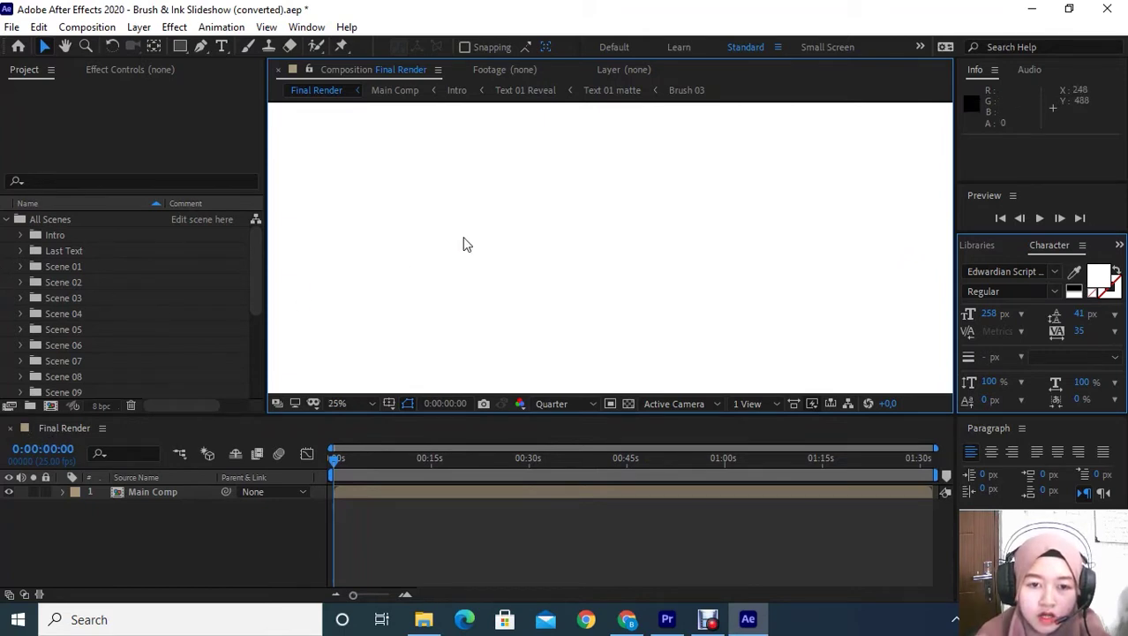
scroll(463, 242, "down", 2)
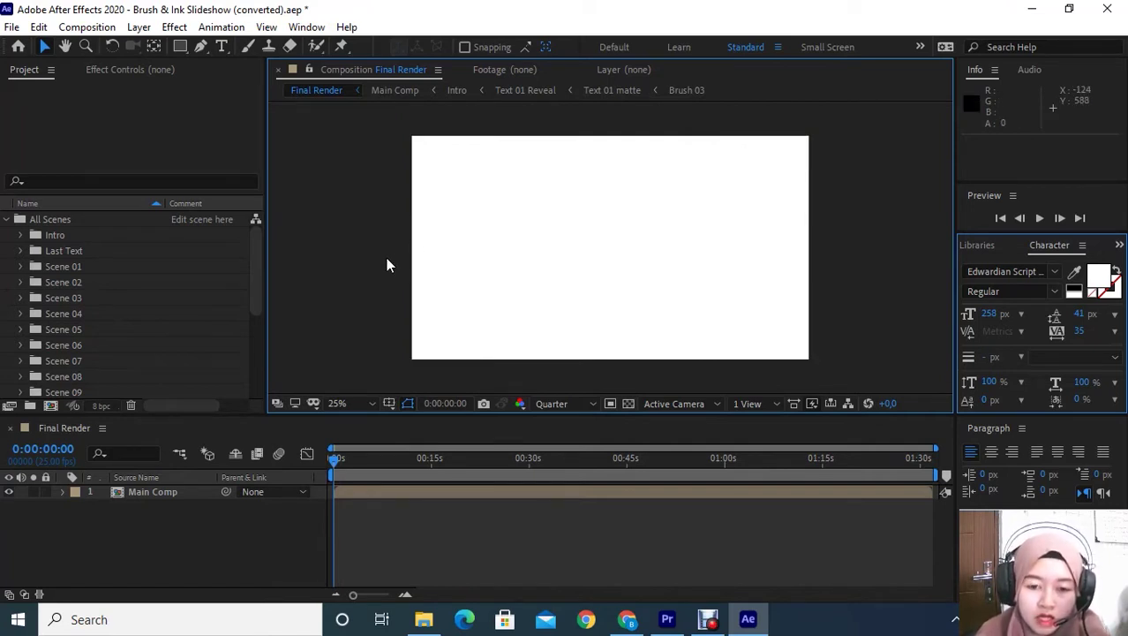
scroll(140, 282, "down", 5)
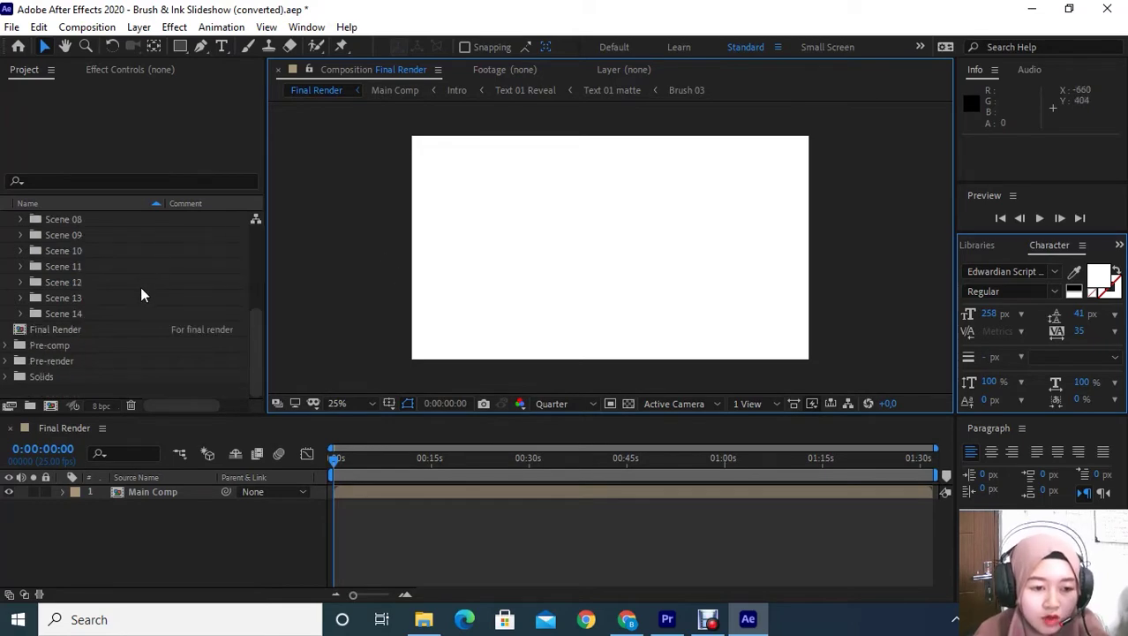
right_click(94, 389)
Step: Import photos 5.jpg through 16.jpg from the sampel folder into the project
mouse_move(137, 474)
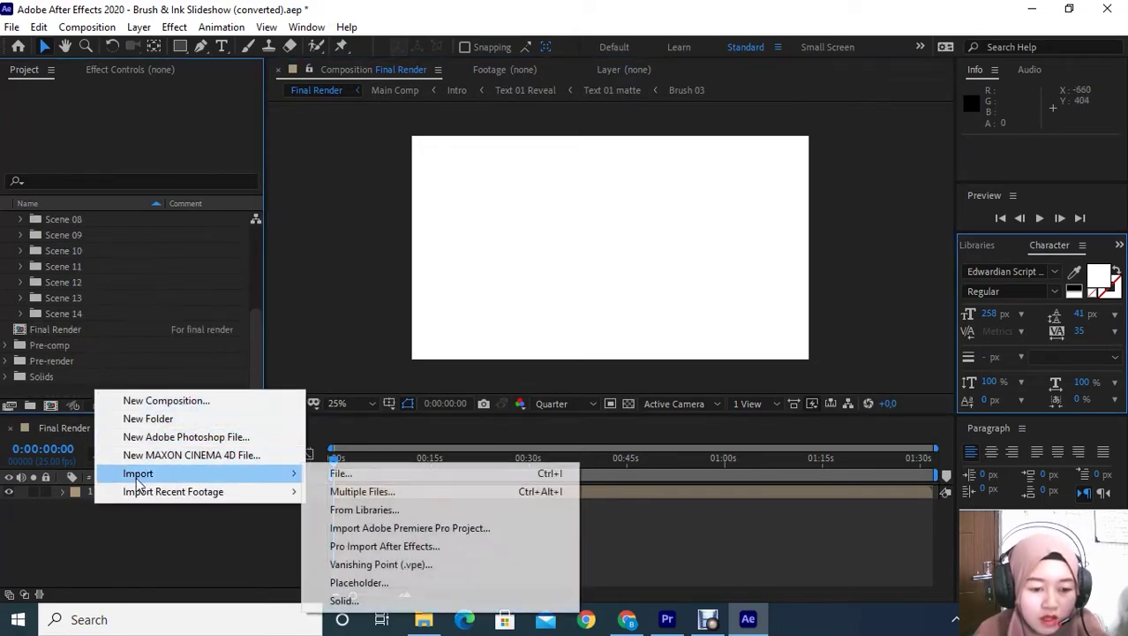
left_click(352, 472)
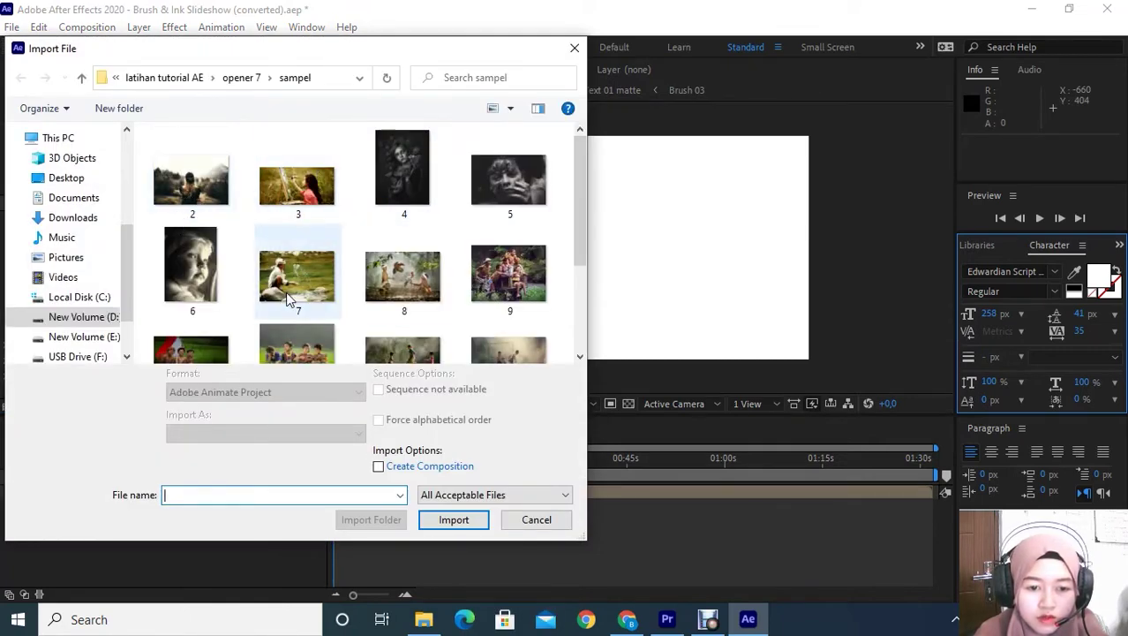
left_click(200, 285)
left_click(483, 182)
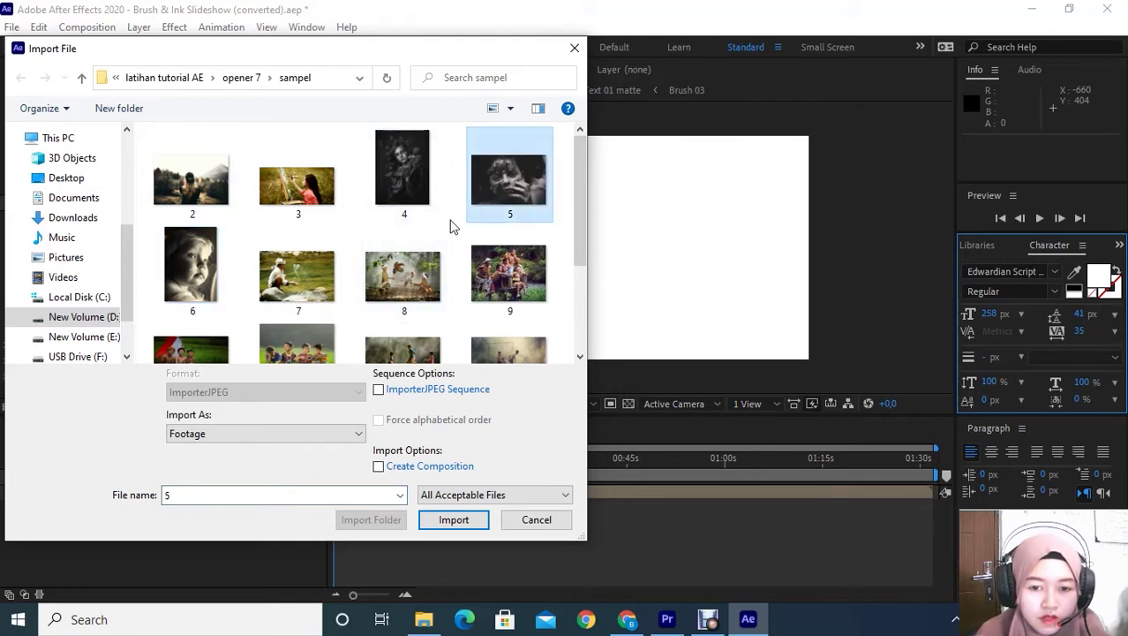
scroll(455, 313, "down", 3)
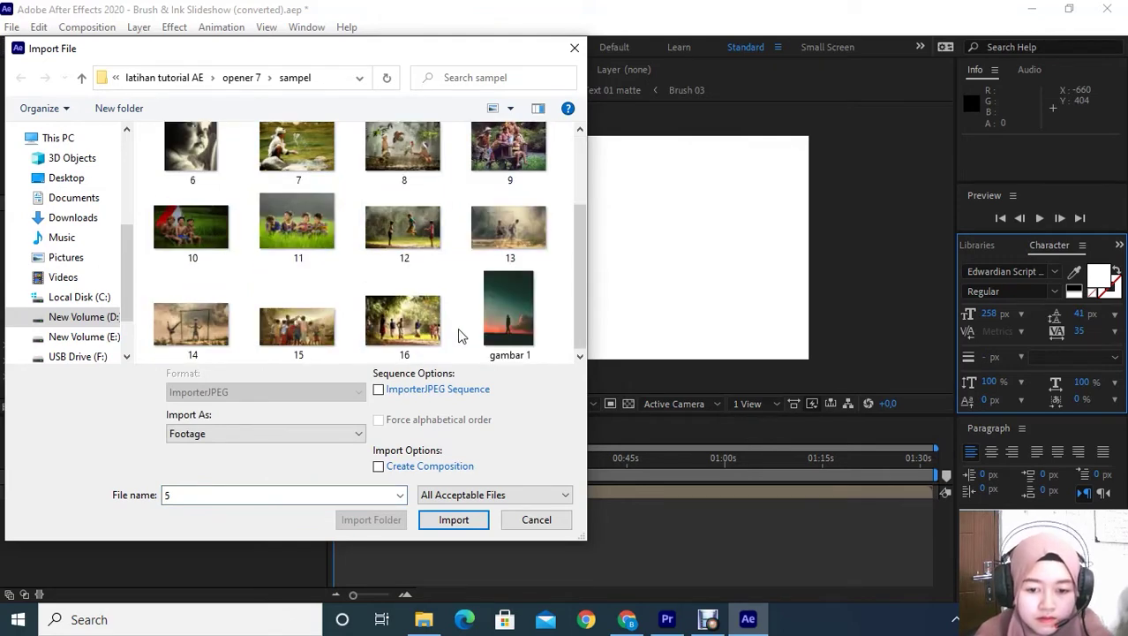
left_click(416, 328, "shift")
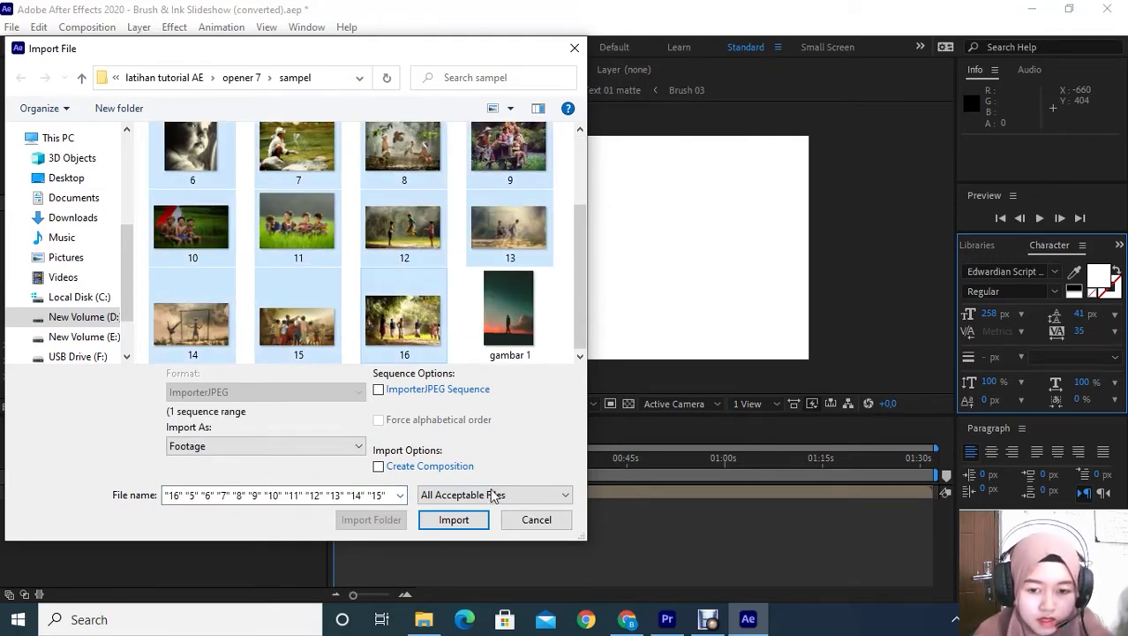
left_click(454, 520)
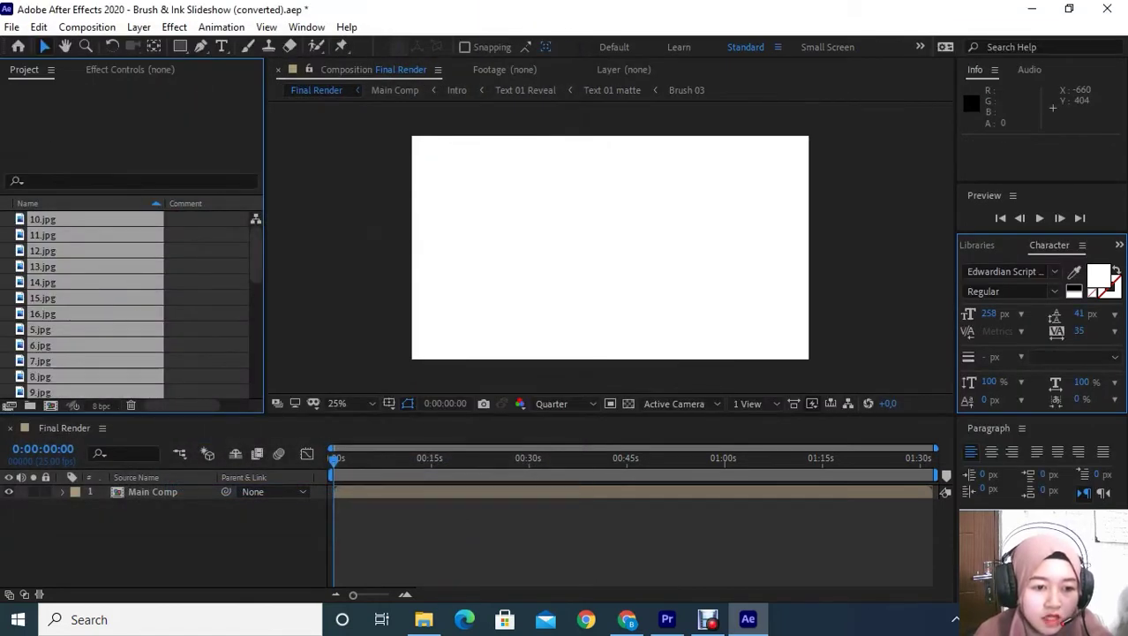
Step: Review the imported jpgs and the Pre-comp folder in the Project panel
left_click_drag(256, 254, 265, 232)
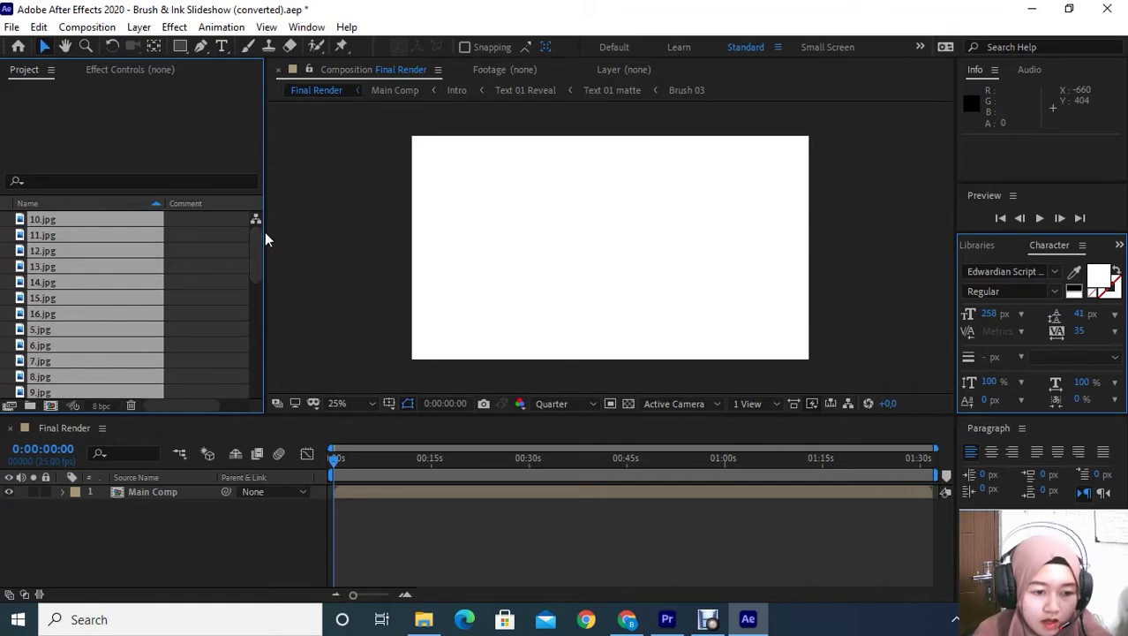
mouse_move(256, 256)
left_mouse_down()
mouse_move(254, 289)
mouse_move(264, 232)
left_mouse_up()
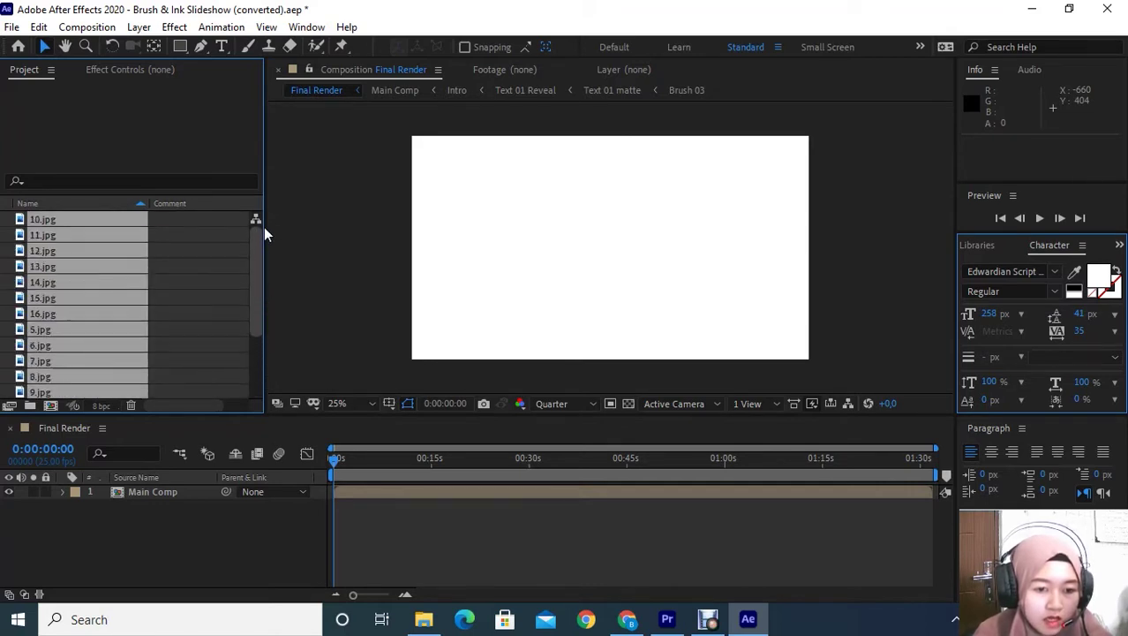
scroll(191, 348, "down", 3)
left_click(192, 350)
left_click(165, 392)
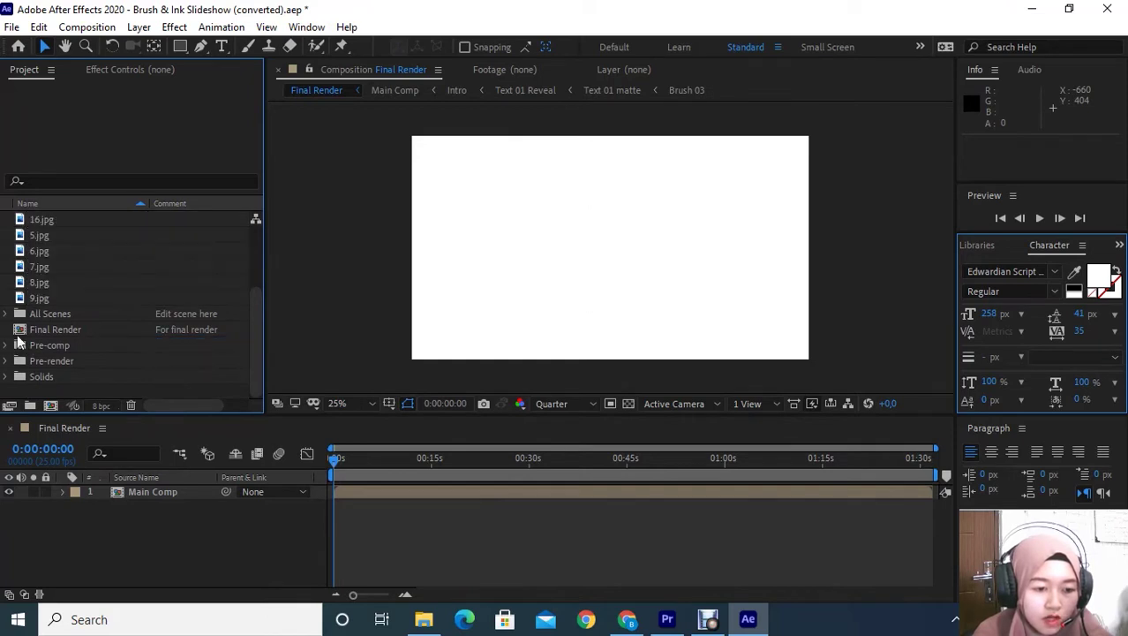
left_click(7, 347)
left_click(7, 346)
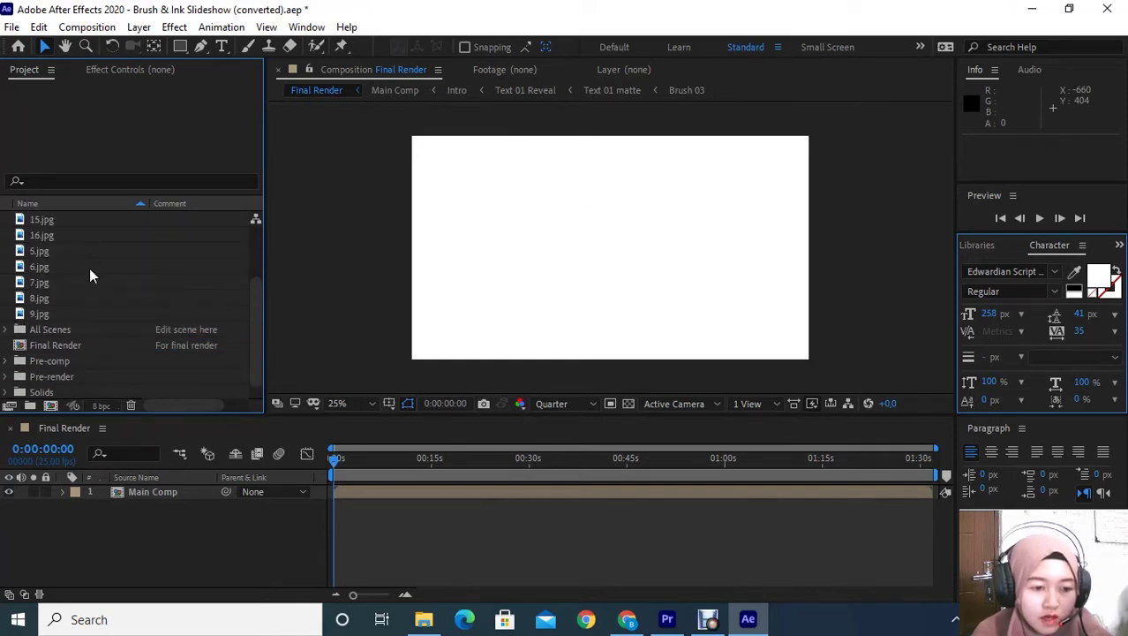
scroll(106, 303, "up", 2)
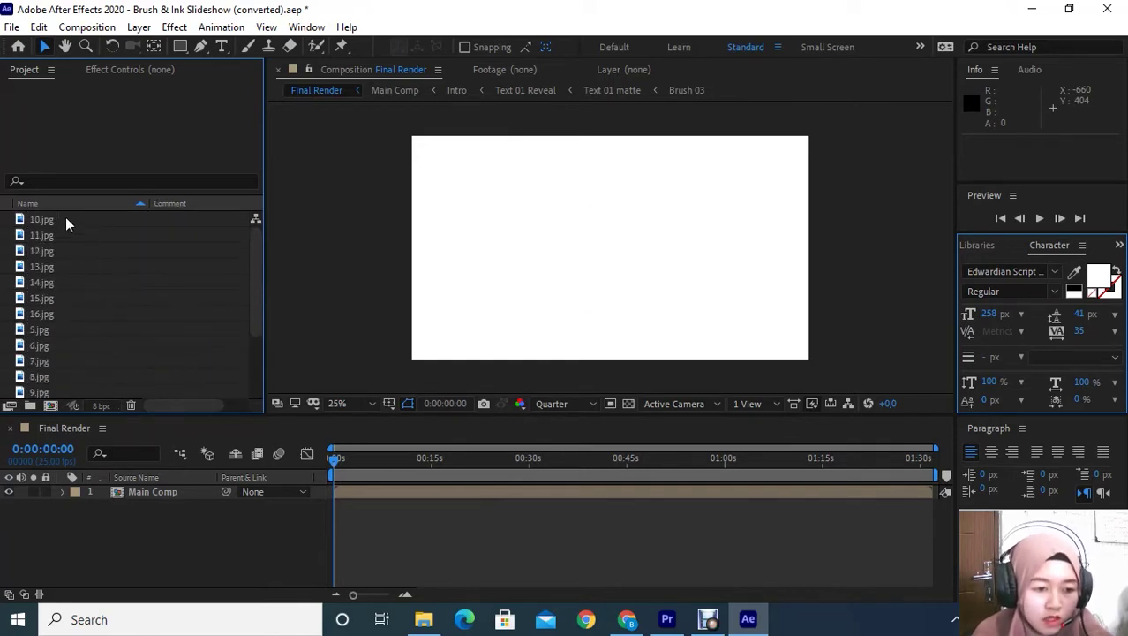
scroll(107, 301, "down", 2)
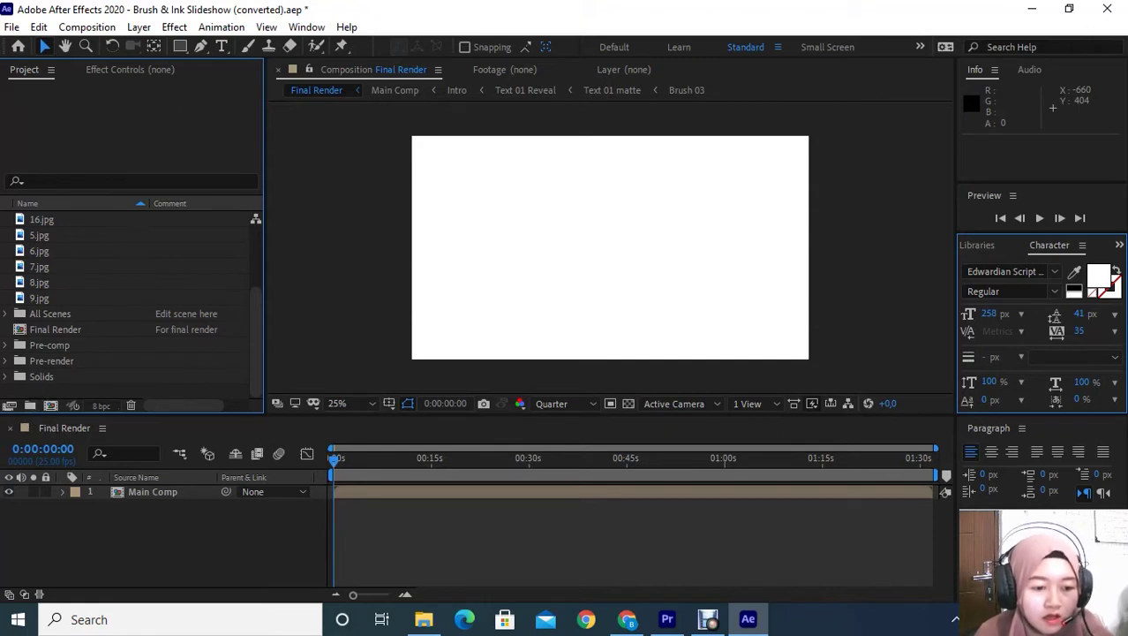
Step: Create a new project folder named 'sampel foto'
left_click(30, 405)
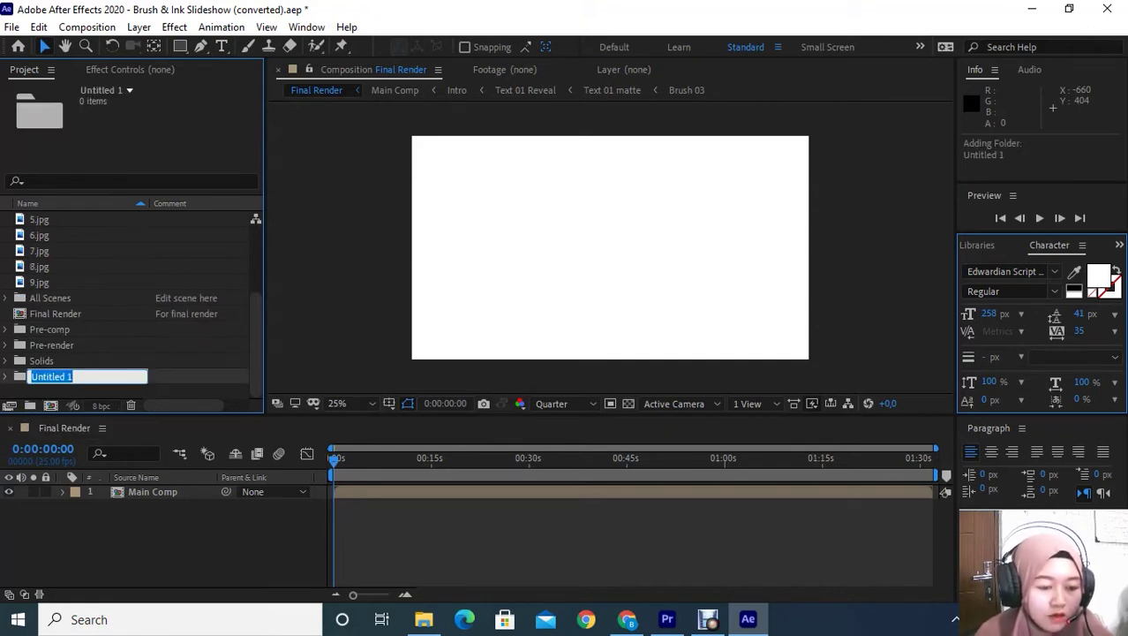
type("sampel foto")
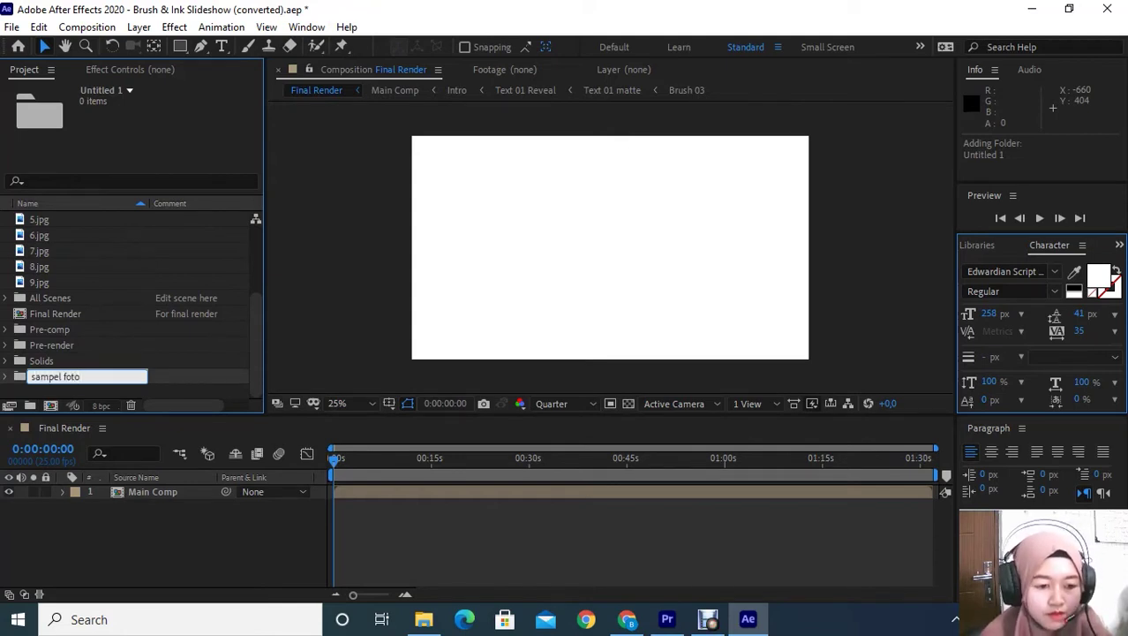
key("Return")
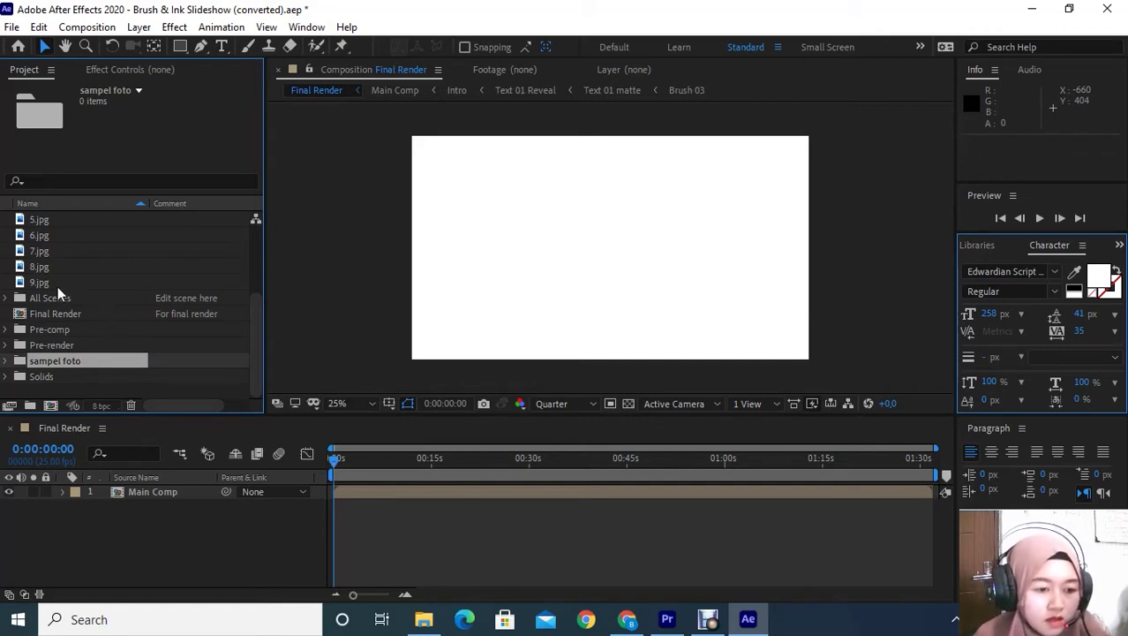
Step: Move photos 5.jpg–16.jpg into the sampel foto folder and collapse it
left_click(57, 282)
scroll(57, 282, "up", 2)
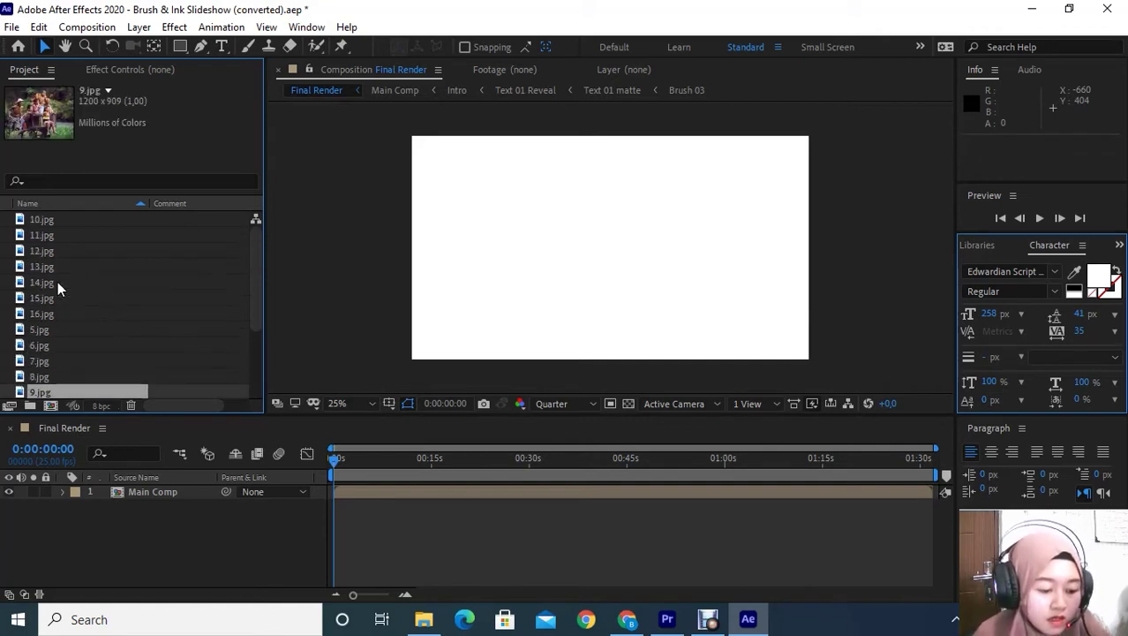
left_click(51, 229, "shift")
scroll(63, 376, "down", 3)
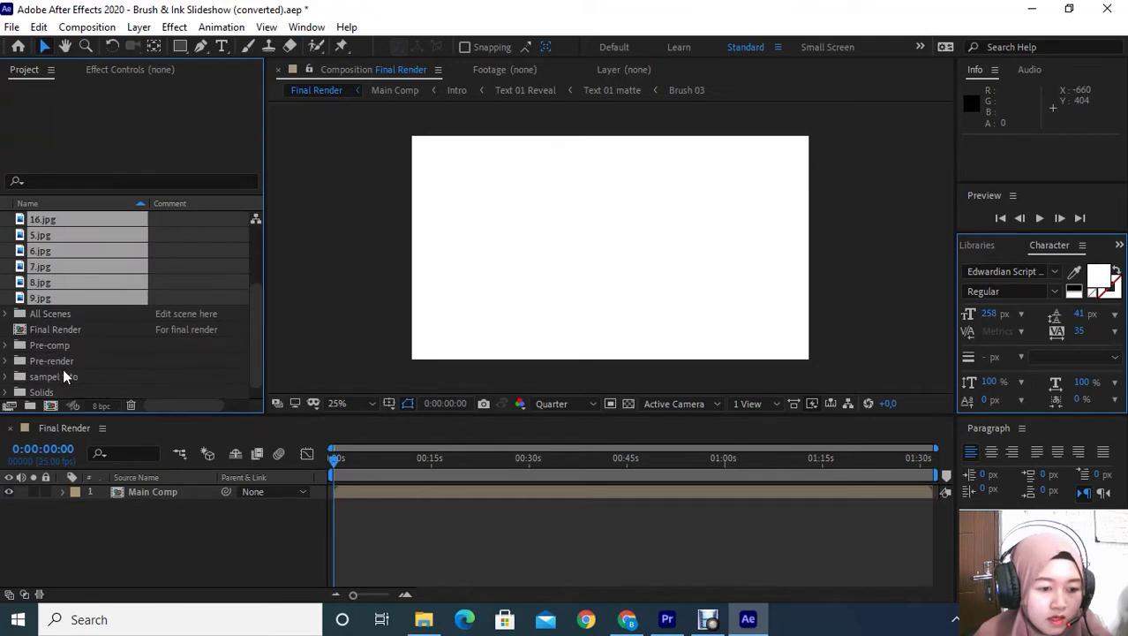
left_click_drag(45, 281, 54, 380)
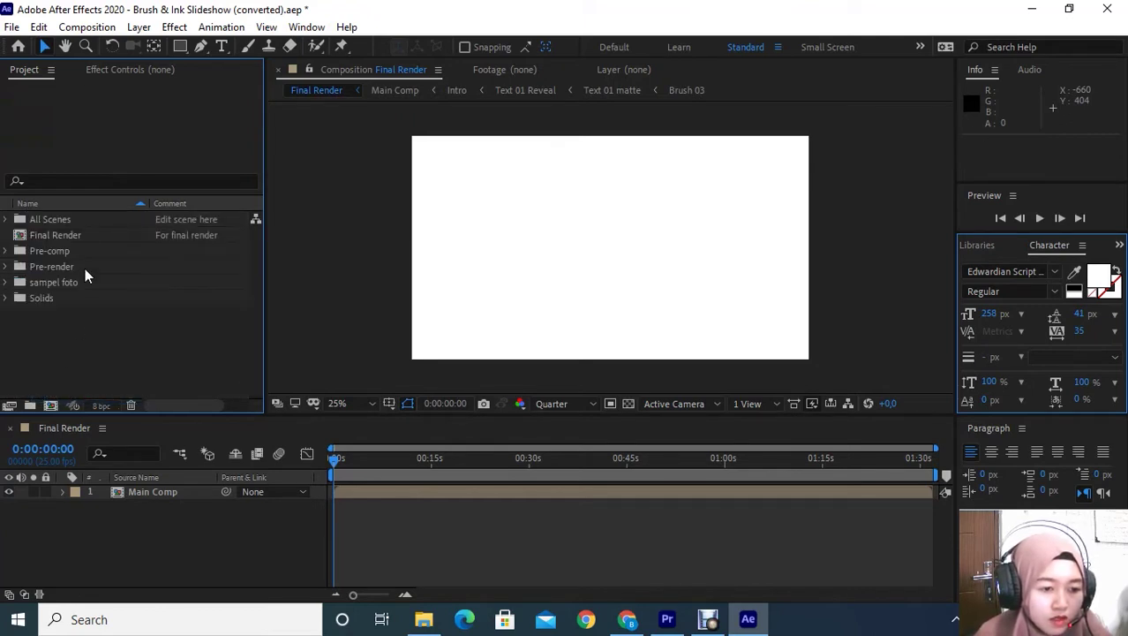
left_click(7, 282)
scroll(48, 308, "down", 2)
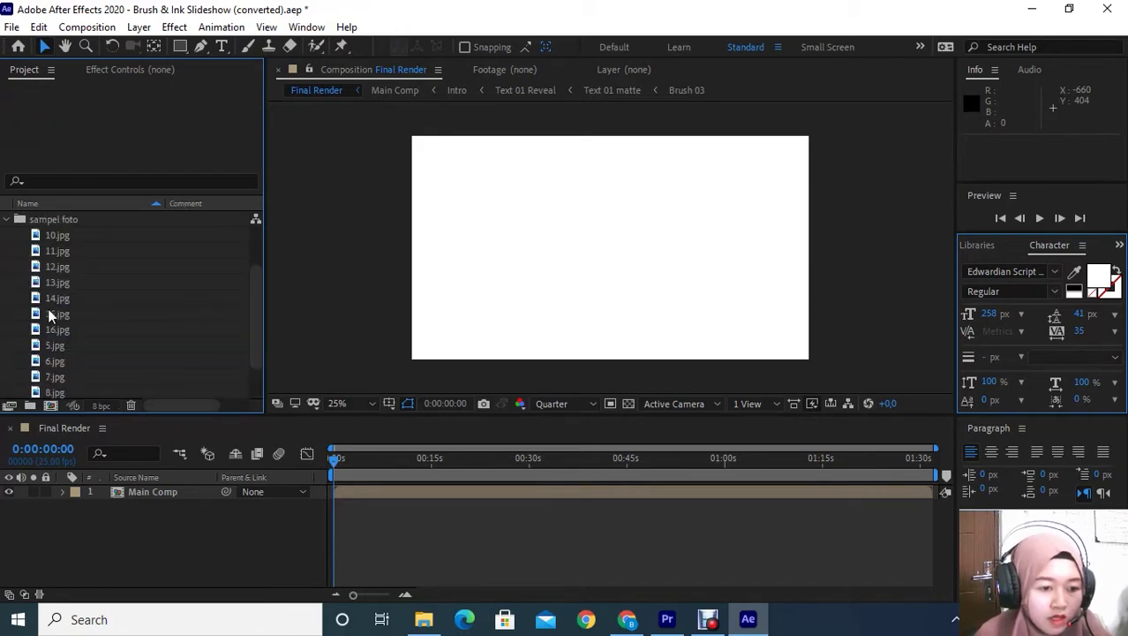
left_click(8, 219)
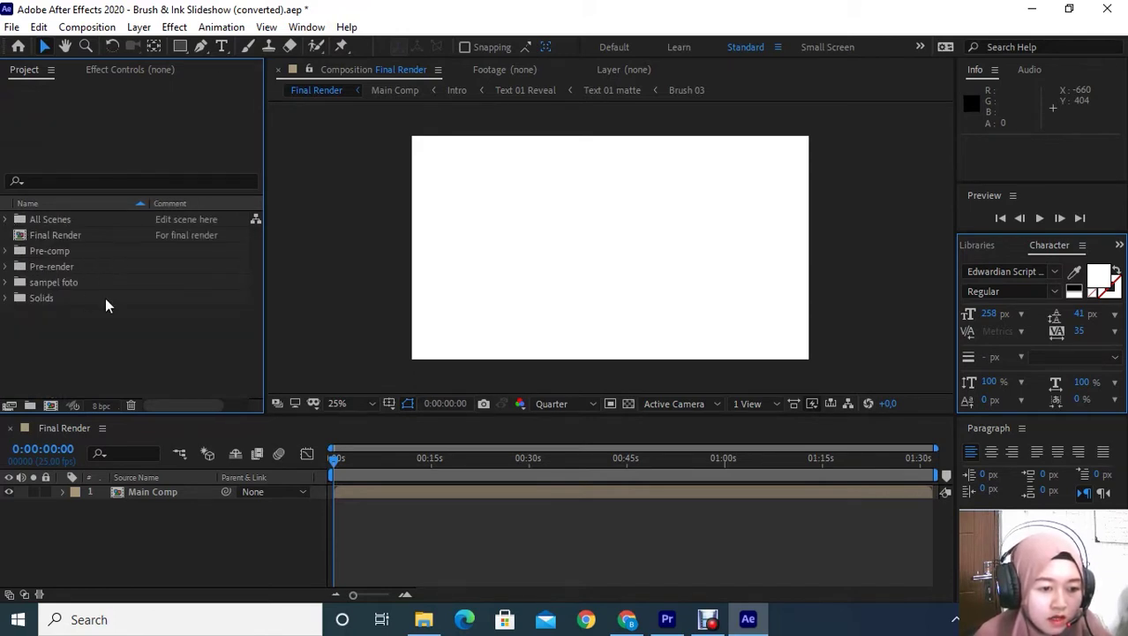
Step: Preview Final Render near 20 seconds, expand All Scenes > Intro, and inspect Intro Text 01 around 6 seconds
left_click_drag(329, 462, 469, 466)
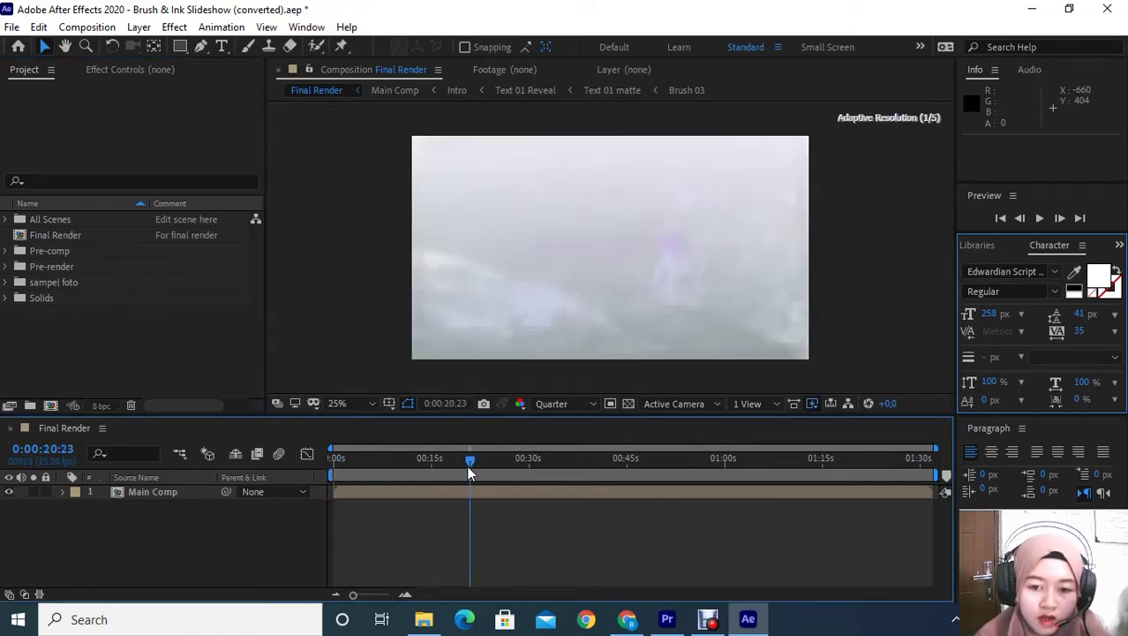
left_click_drag(469, 473, 323, 453)
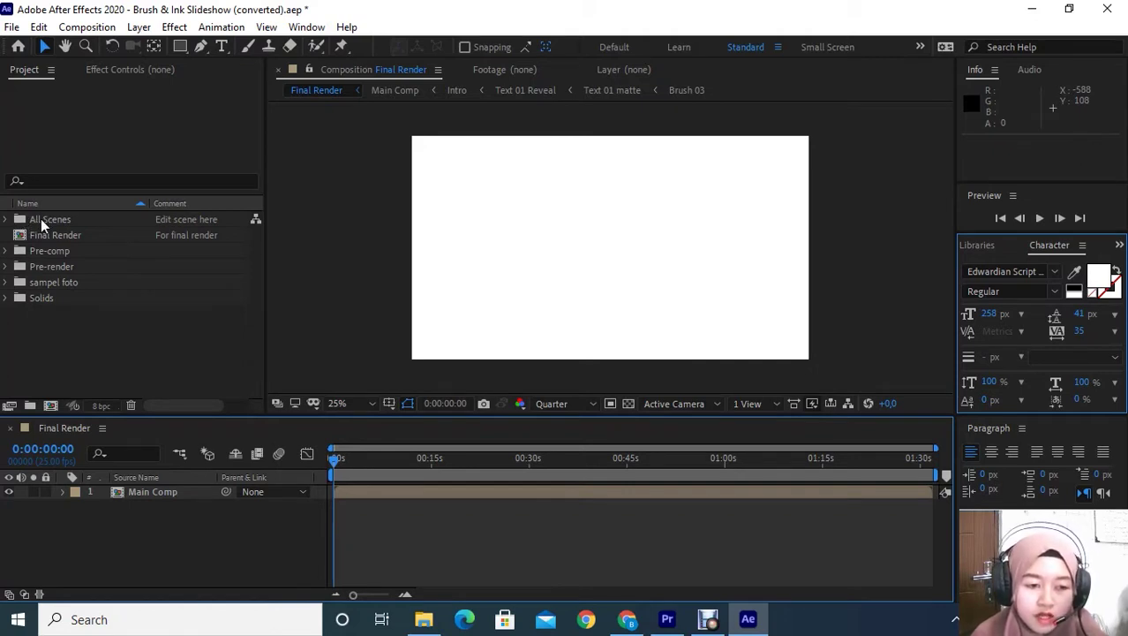
left_click(6, 220)
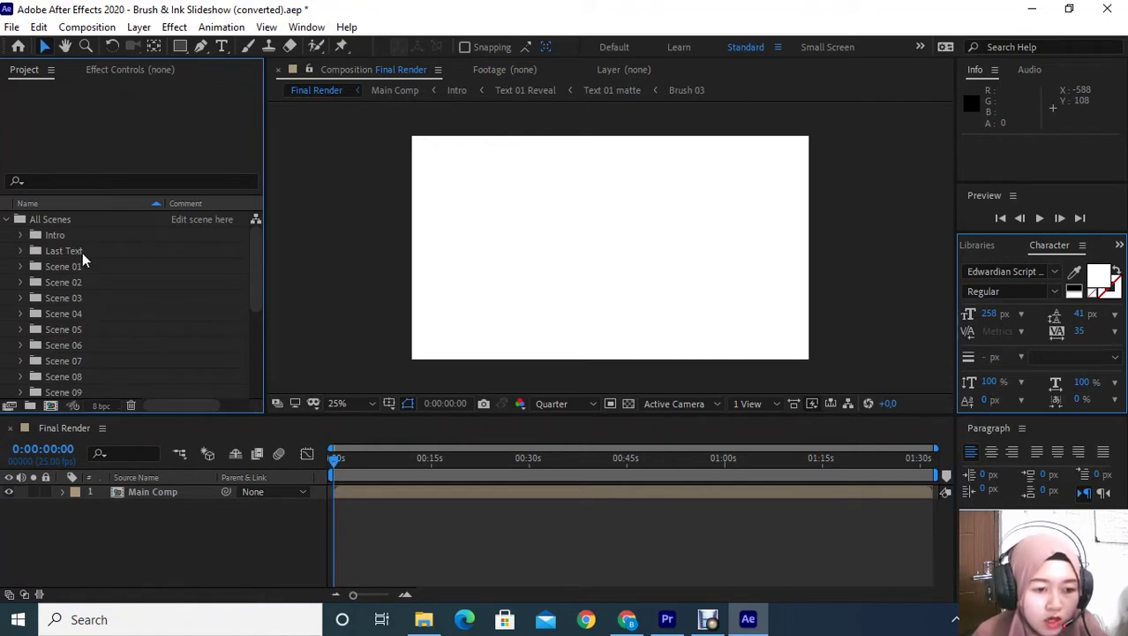
left_click(20, 235)
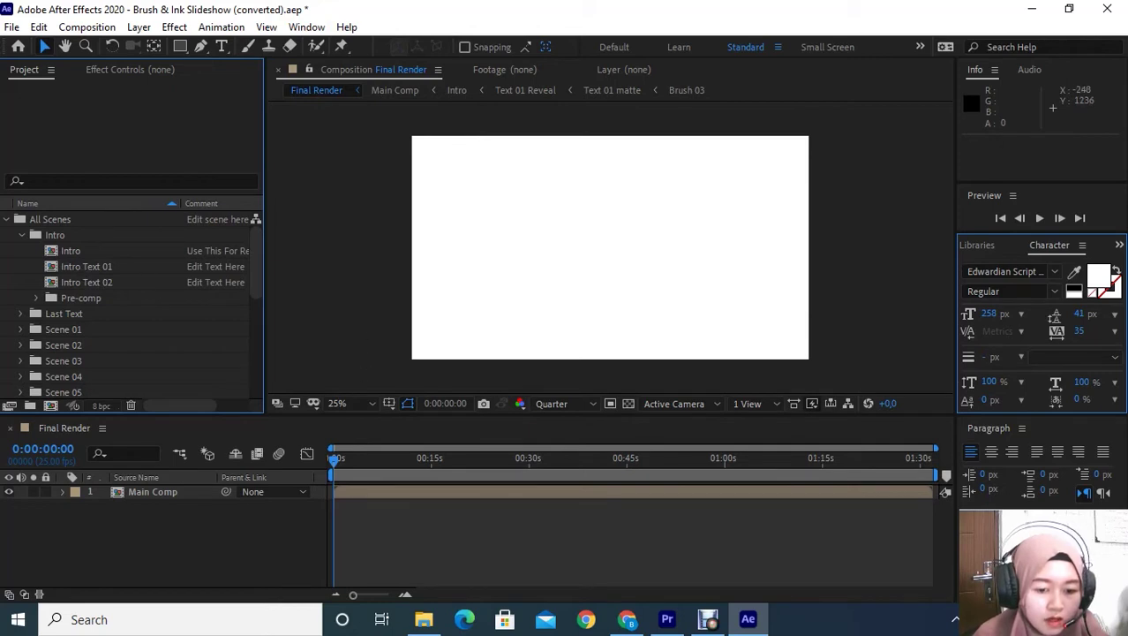
left_click(93, 267)
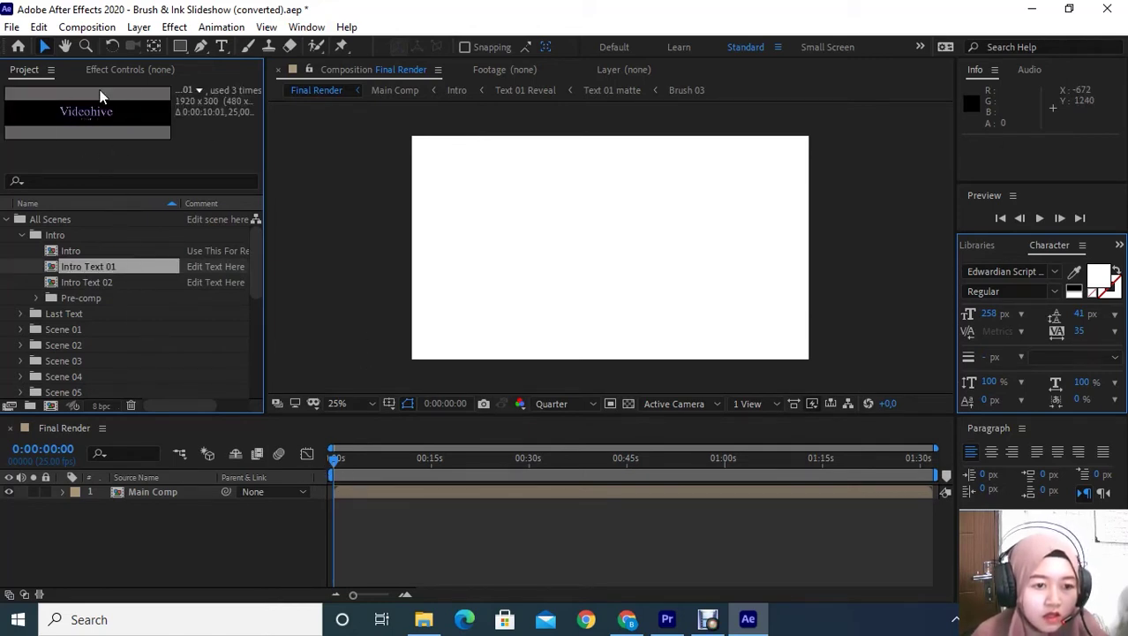
left_click_drag(336, 459, 374, 472)
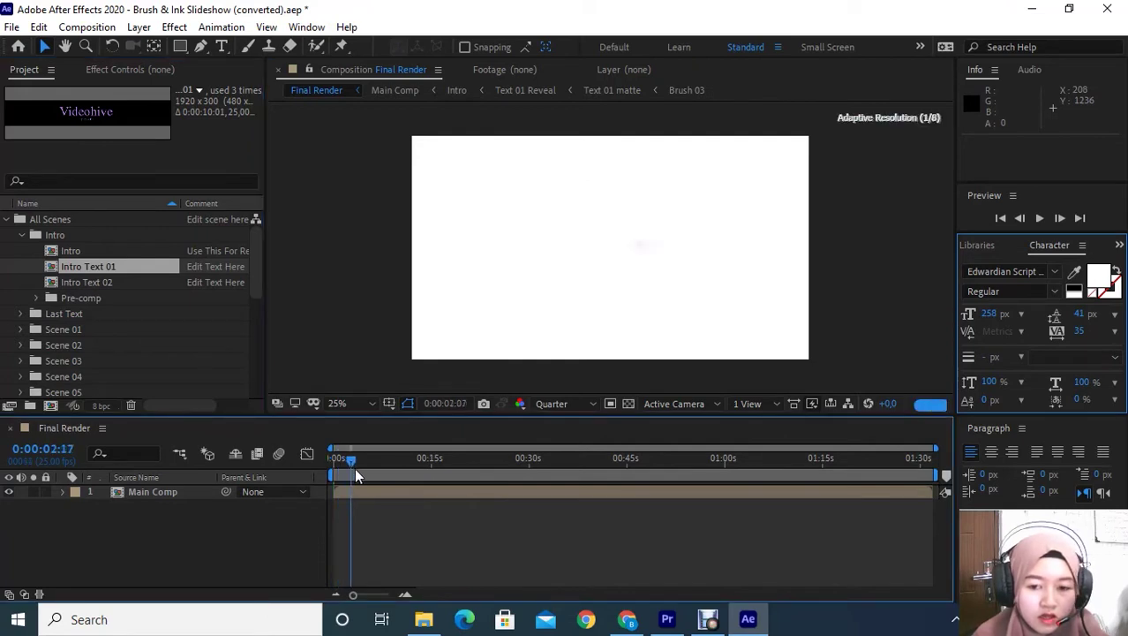
left_click_drag(374, 459, 385, 461)
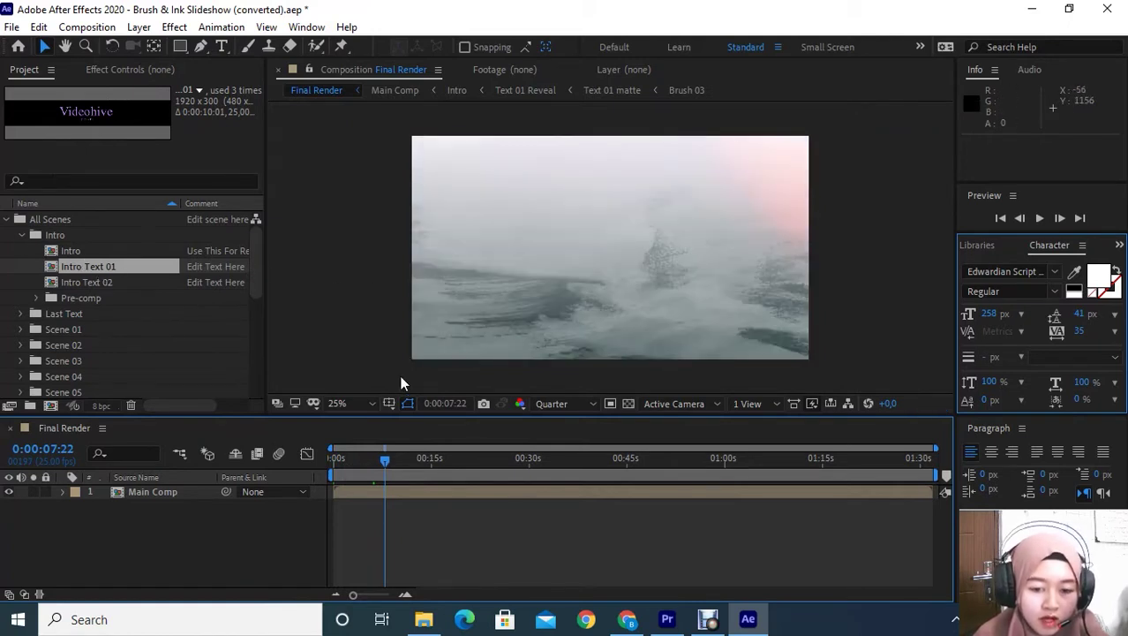
left_click_drag(388, 460, 376, 460)
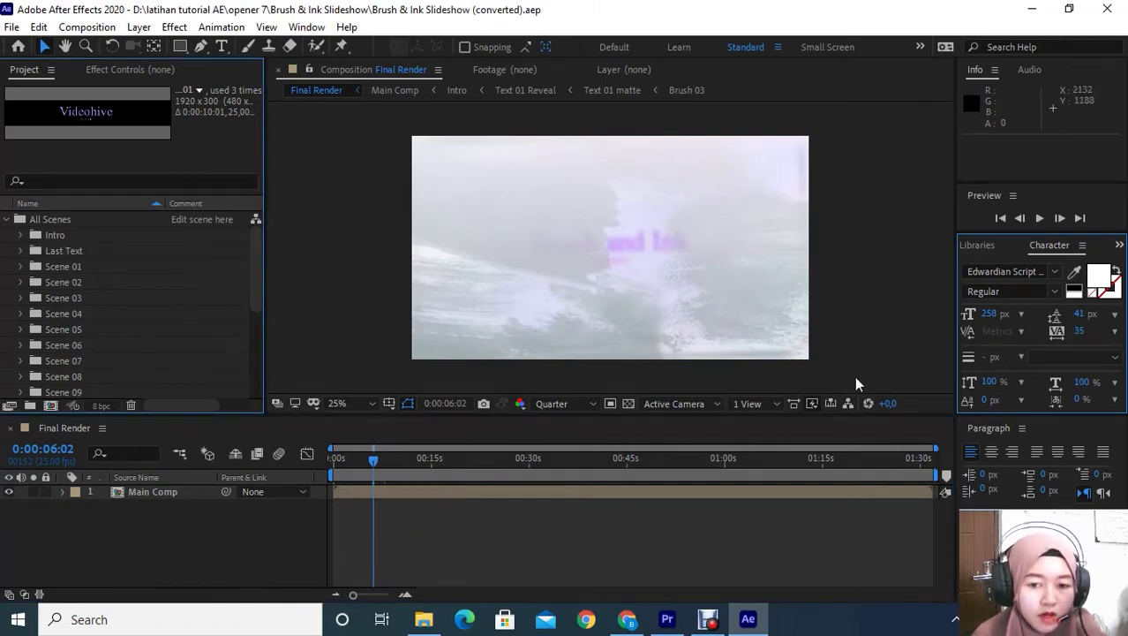
Step: Expand Scene 01, open and close its composition, then open Image Placeholder 01
left_click(51, 265)
left_click(21, 267)
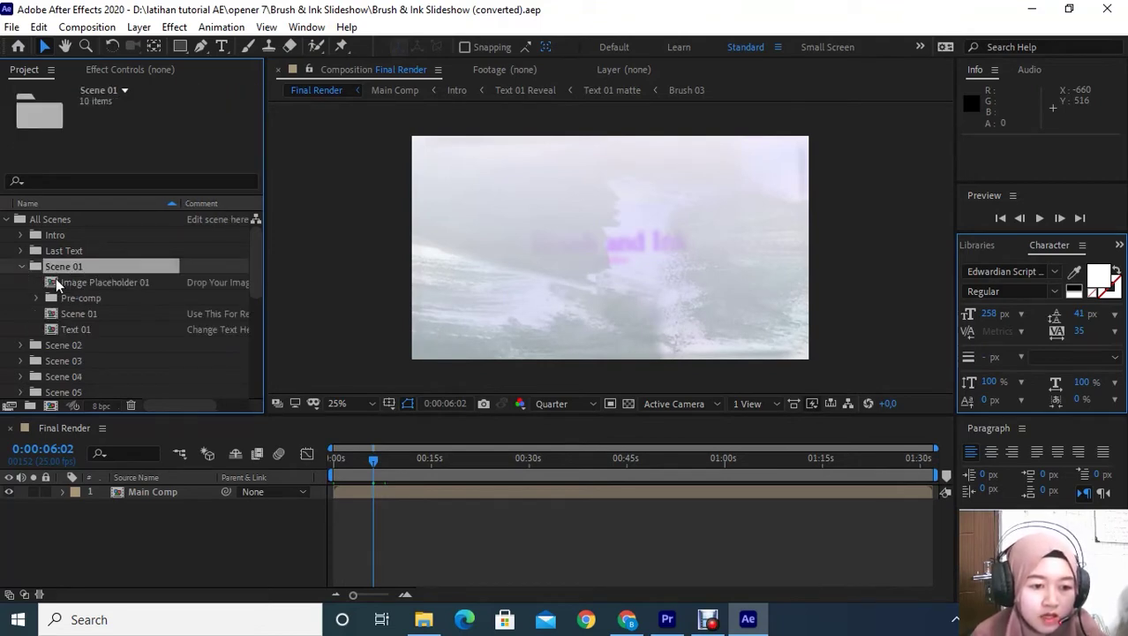
double_click(93, 313)
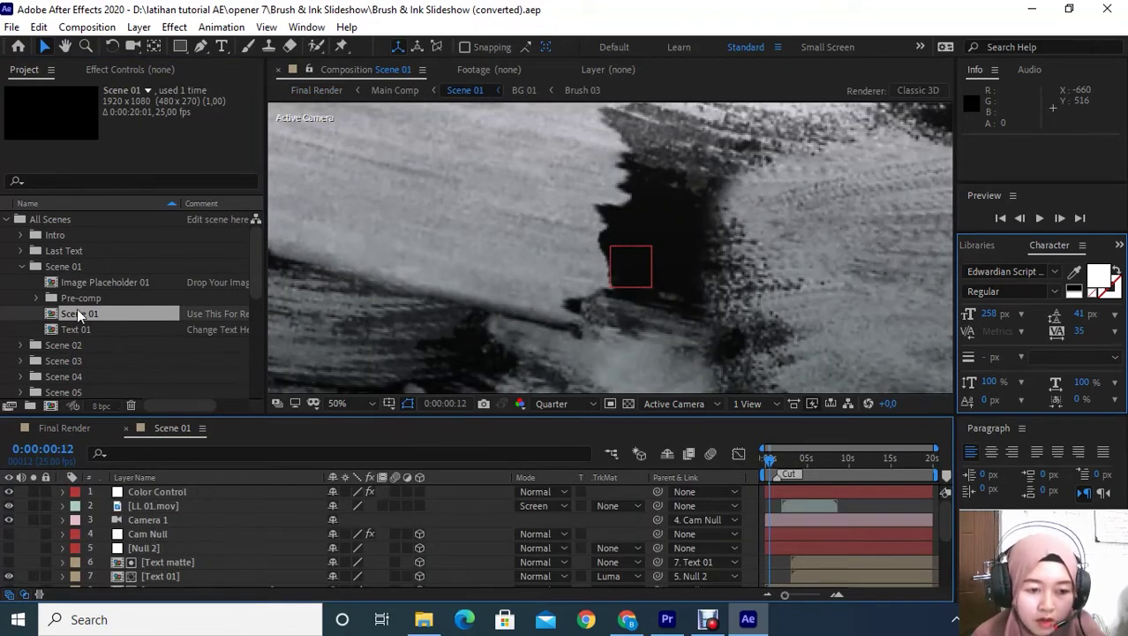
left_click(128, 428)
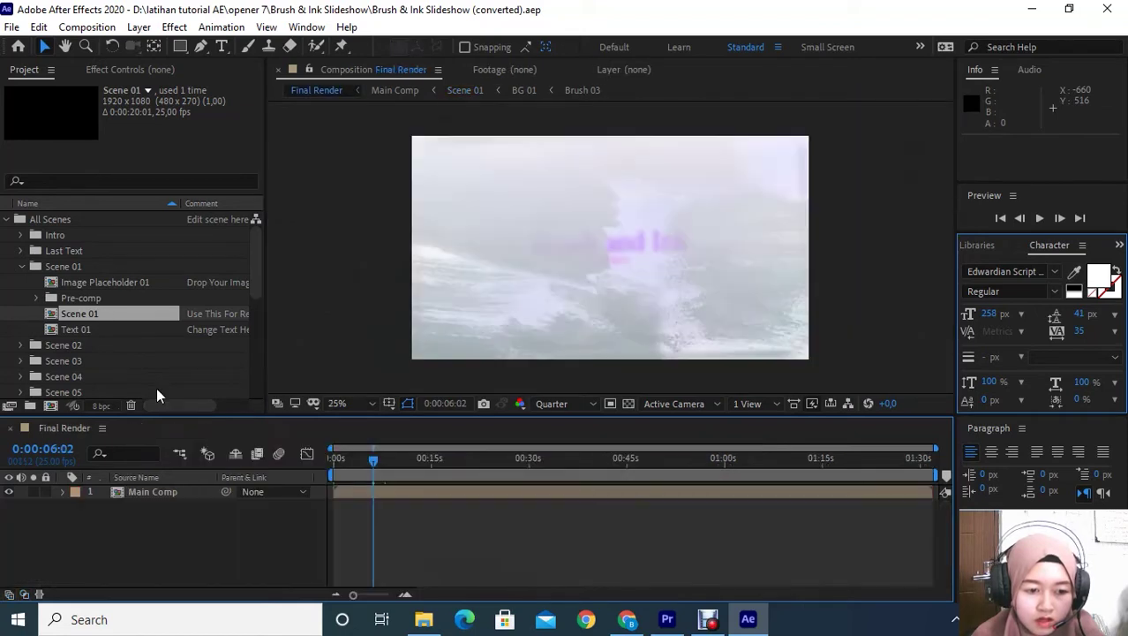
left_click(113, 282)
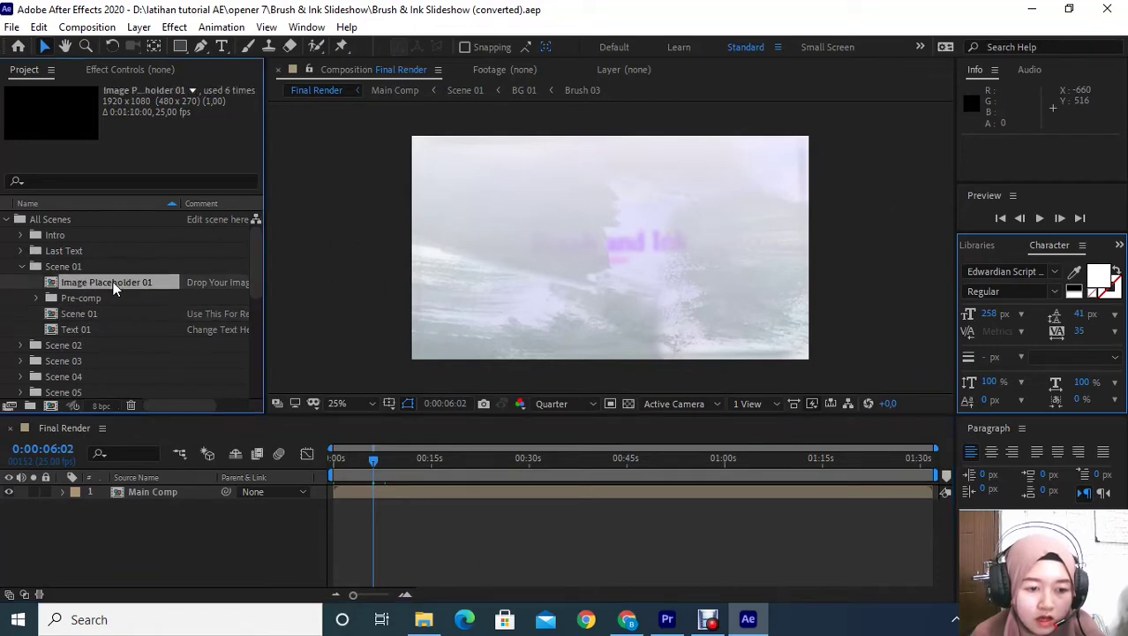
double_click(101, 279)
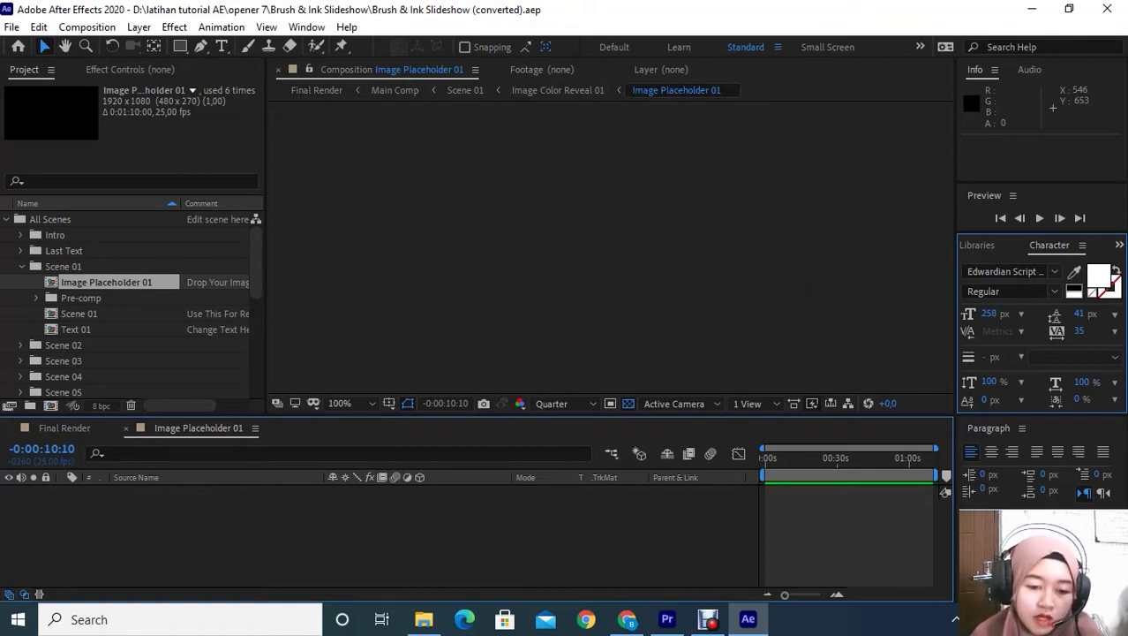
Step: Widen the time graph, go to the composition start, and expand the sampel foto folder
left_click_drag(760, 494, 647, 494)
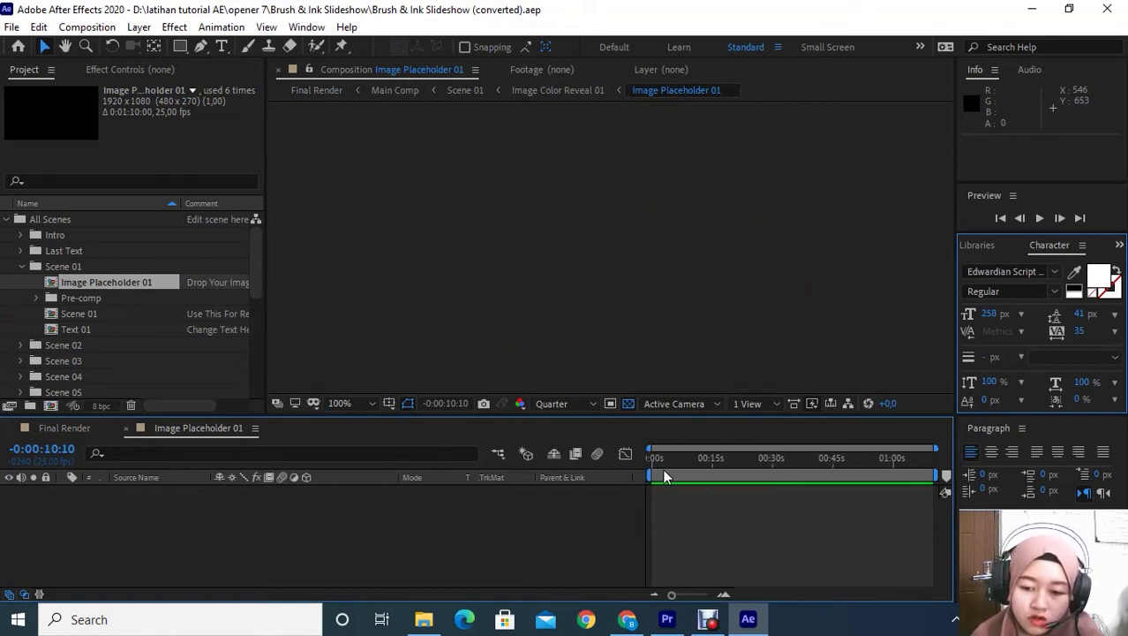
left_click(656, 465)
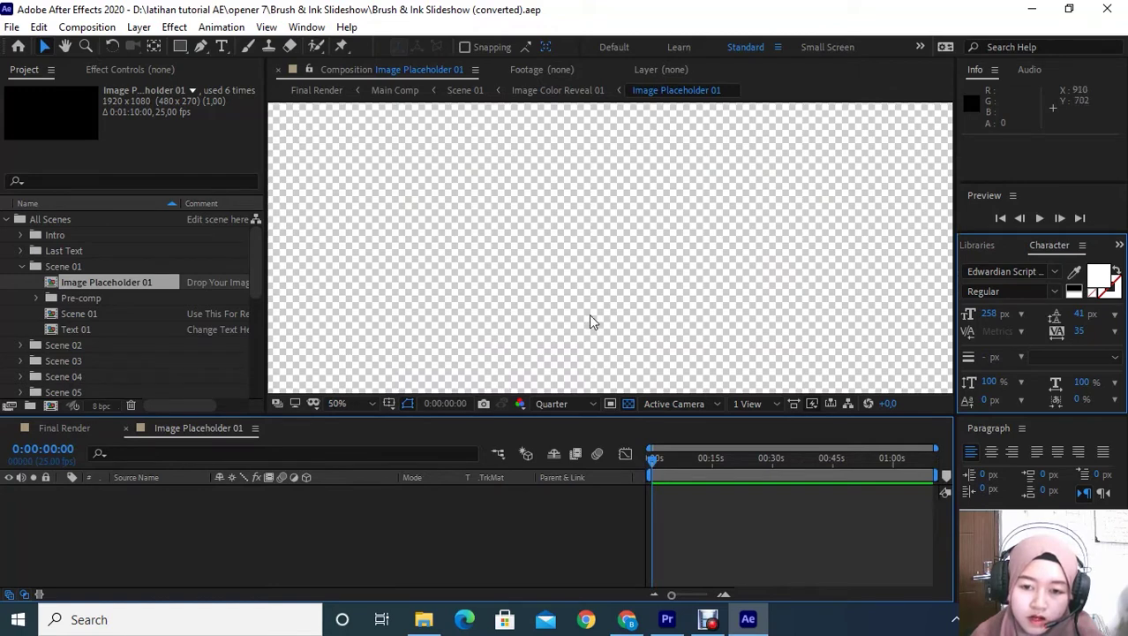
scroll(589, 324, "down", 2)
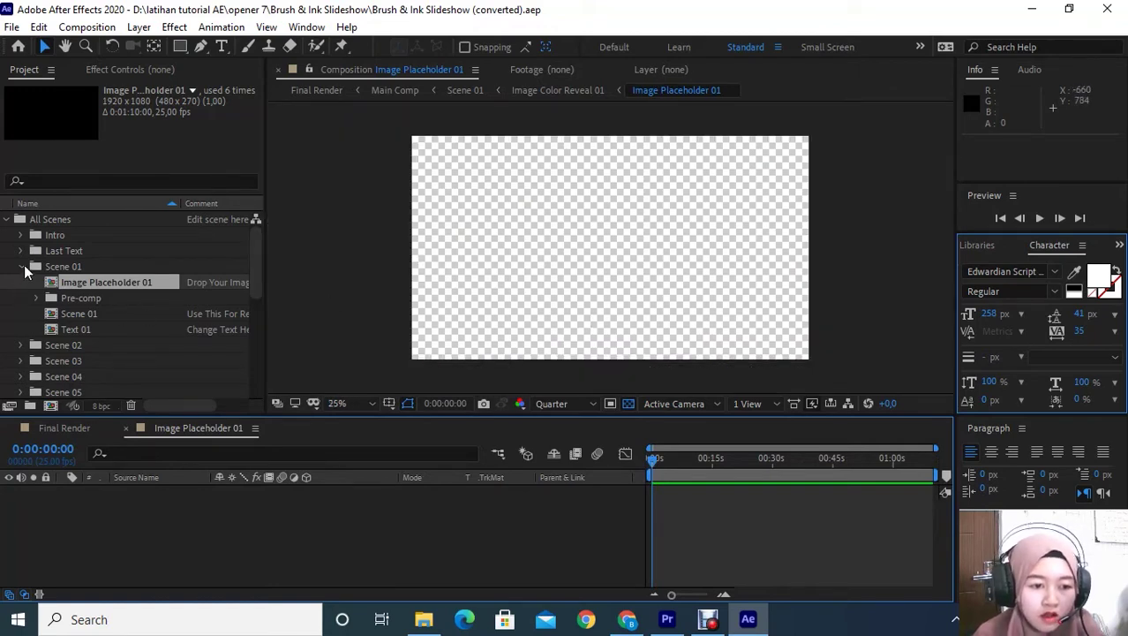
scroll(80, 334, "down", 4)
scroll(89, 344, "down", 2)
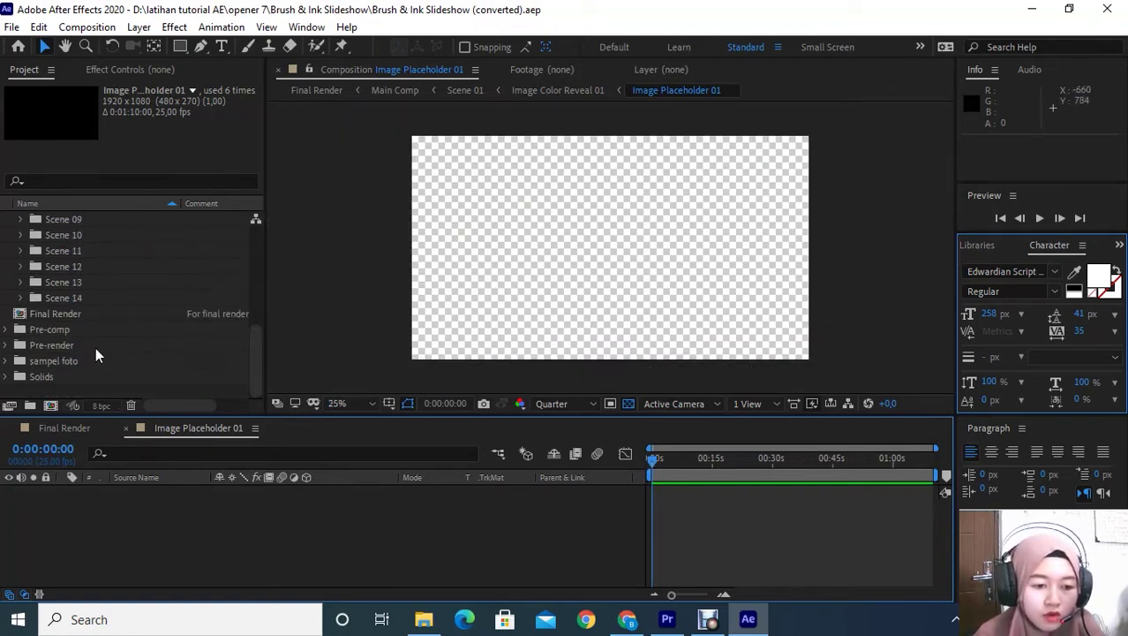
left_click(8, 361)
scroll(84, 367, "down", 3)
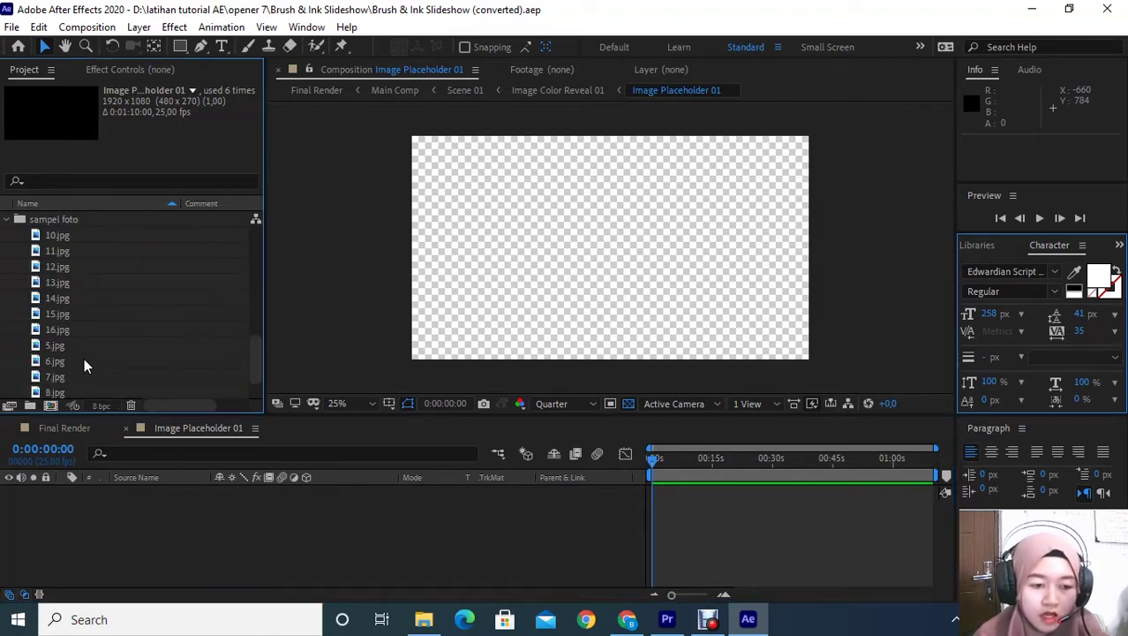
Step: Preview the sample photos, then drag 9.jpg into the Image Placeholder 01 timeline
left_click(55, 237)
left_click(58, 251)
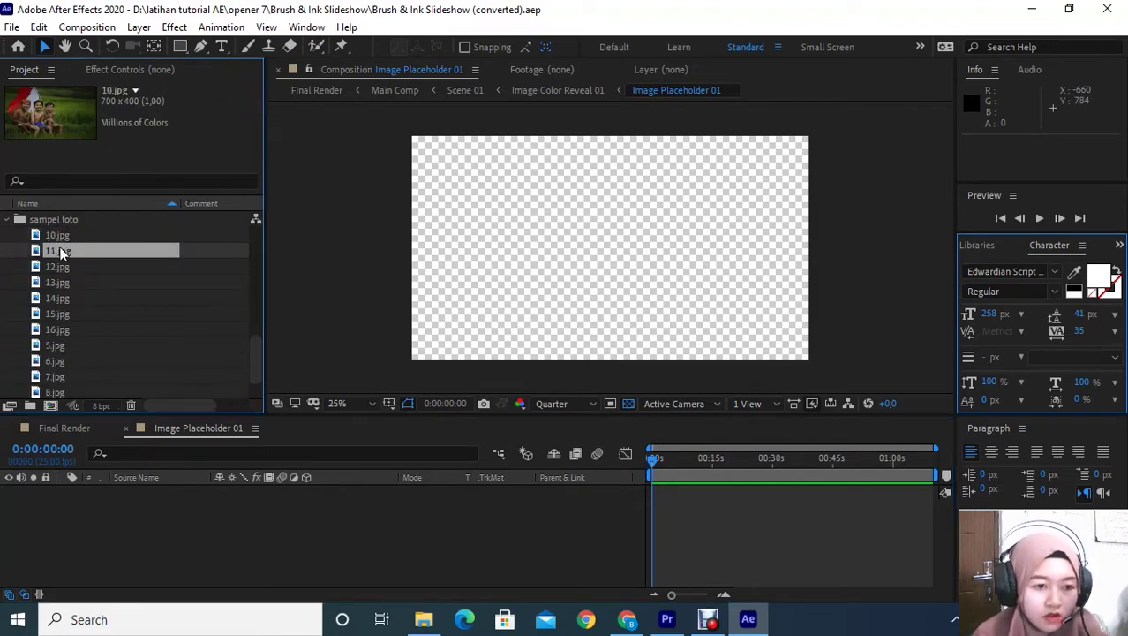
left_click(78, 267)
left_click(84, 282)
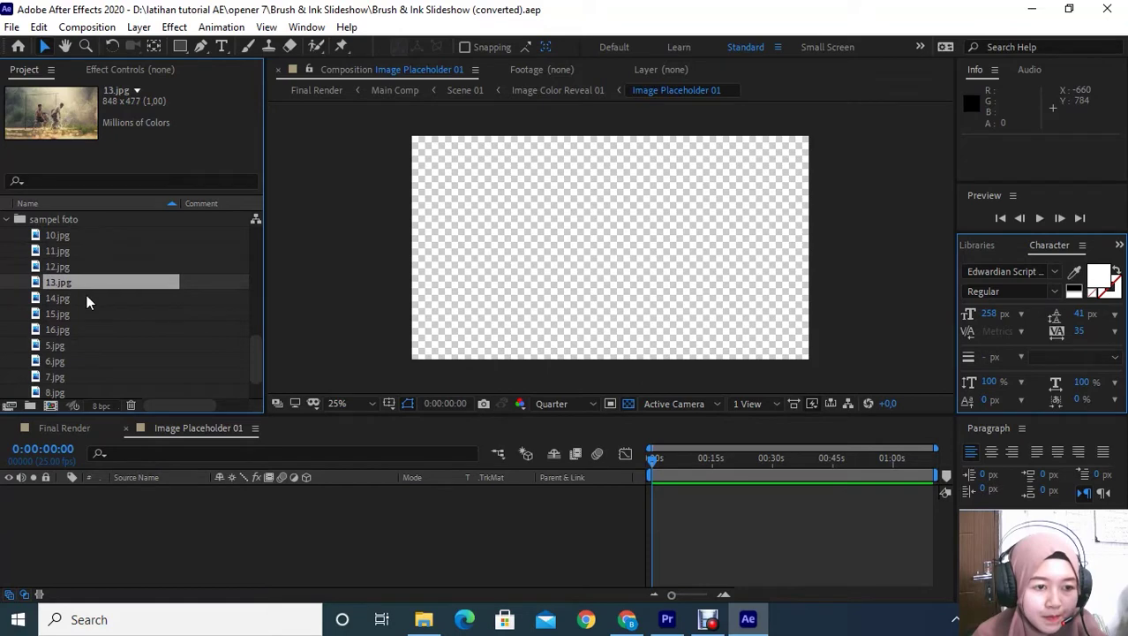
left_click(86, 299)
left_click(86, 314)
left_click(93, 339)
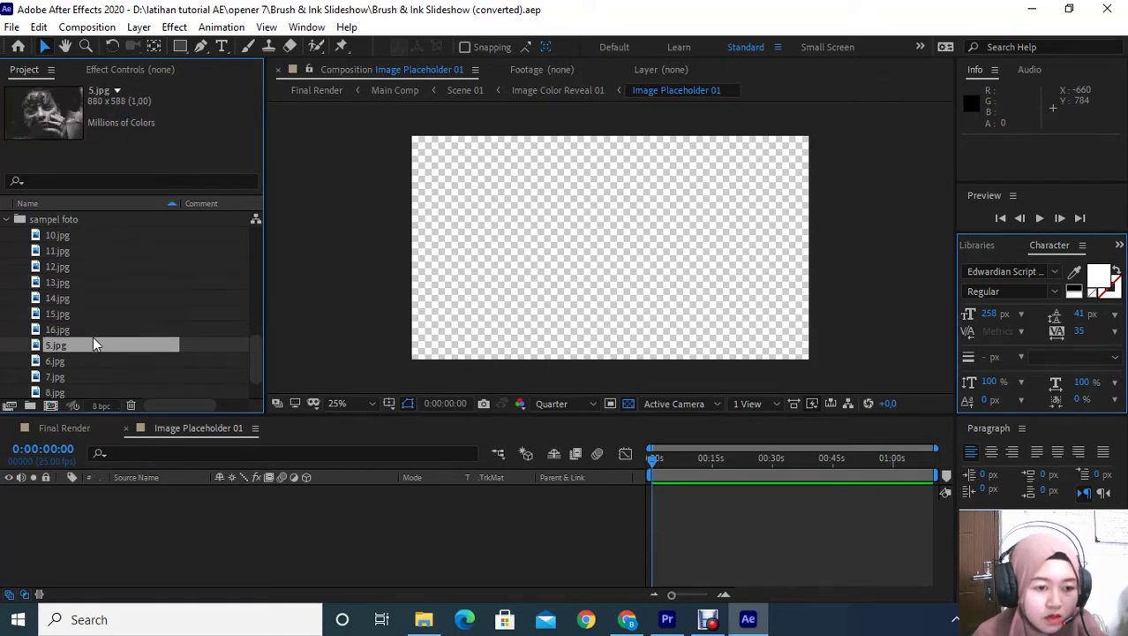
left_click(92, 330)
left_click(96, 347)
left_click(100, 361)
left_click(103, 377)
scroll(106, 371, "down", 1)
left_click(109, 344)
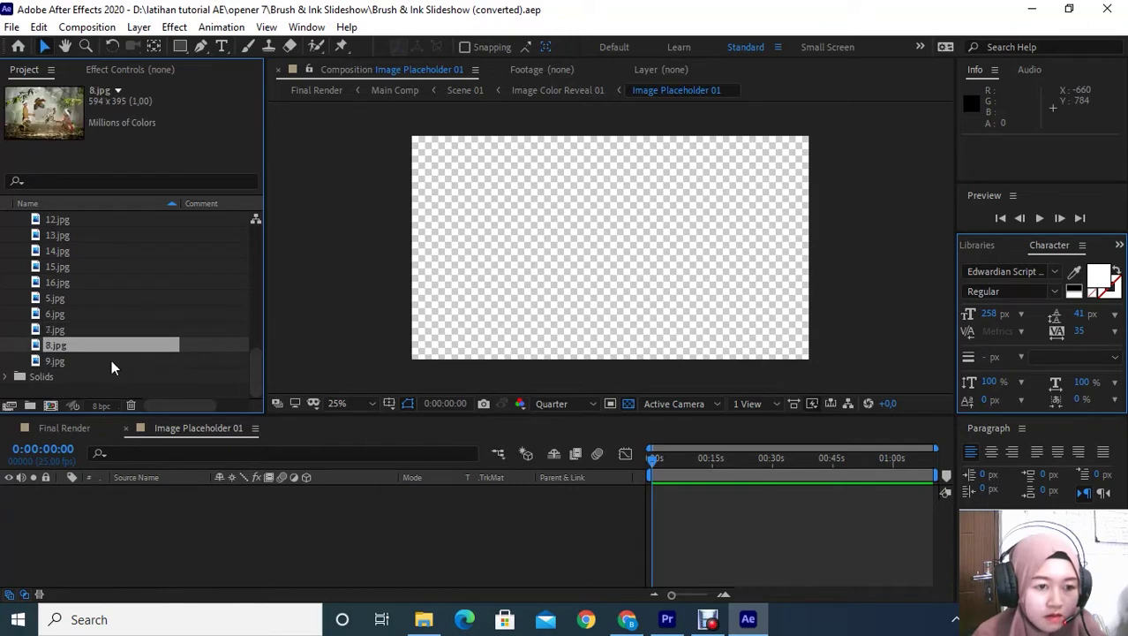
left_click(112, 360)
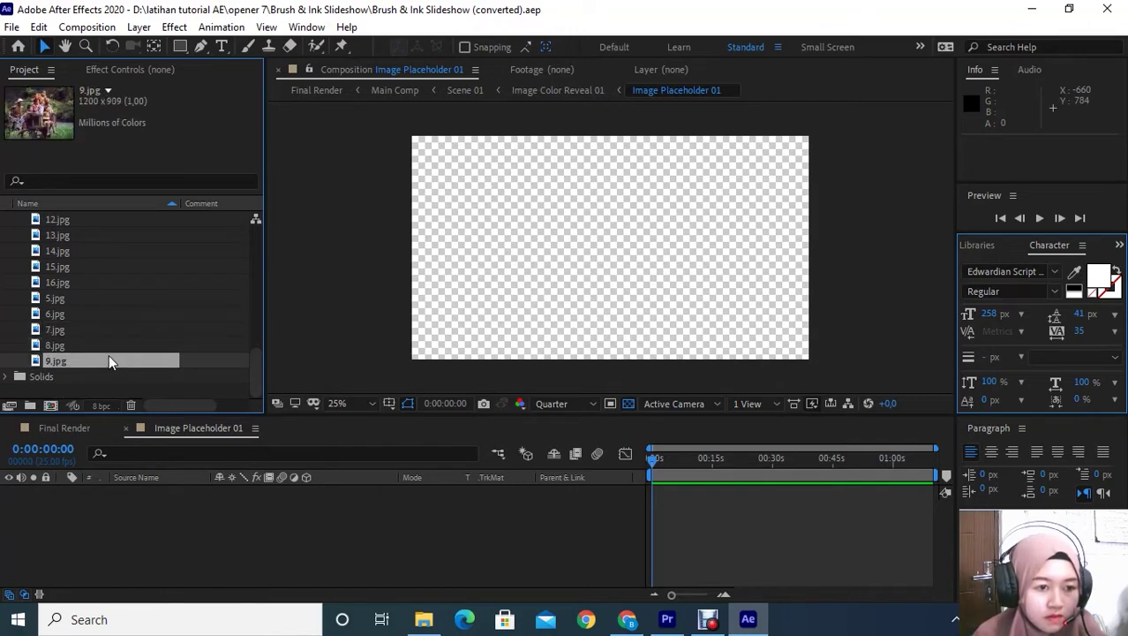
left_click_drag(68, 359, 130, 499)
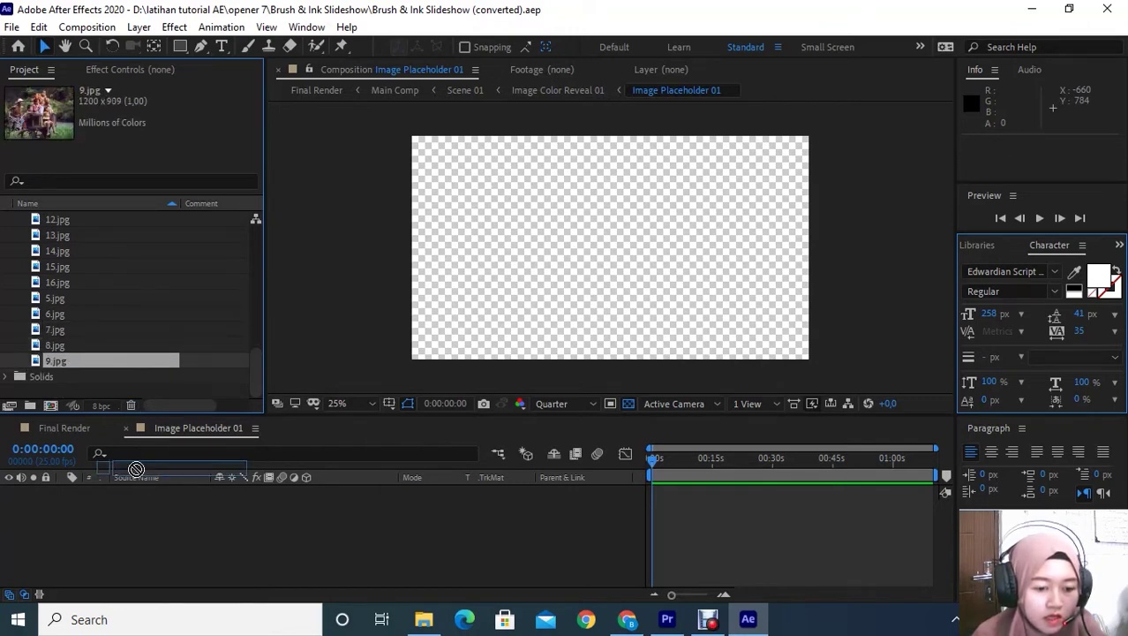
Step: Scale 9.jpg to about 162% and reposition it to cover the Image Placeholder 01 frame
scroll(496, 264, "down", 1)
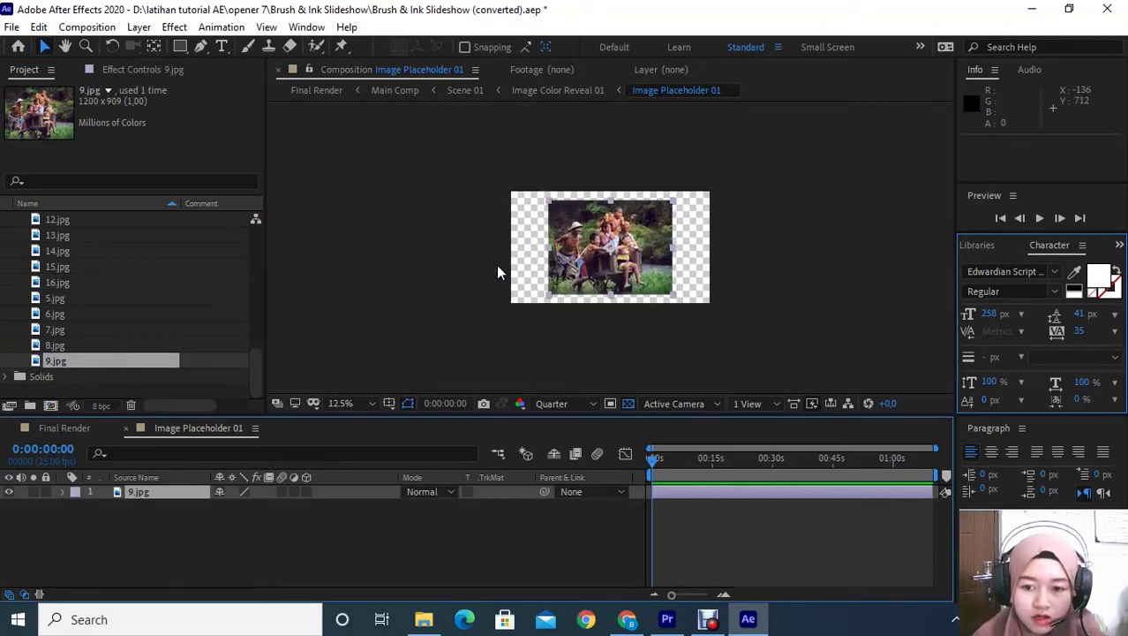
left_click_drag(550, 199, 420, 179)
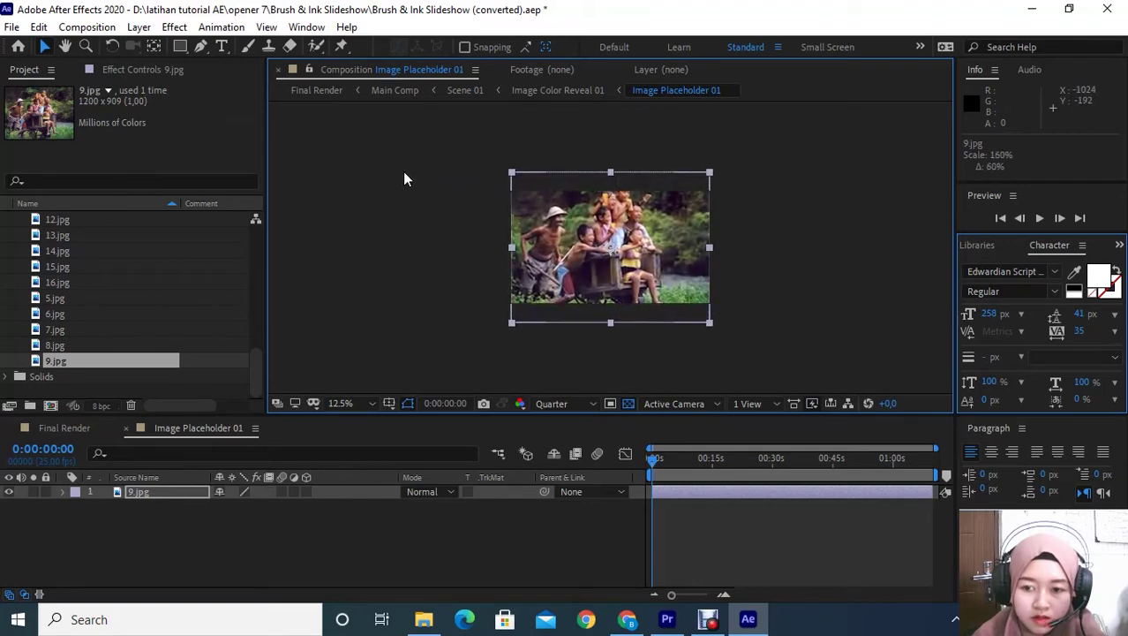
left_click_drag(584, 245, 584, 260)
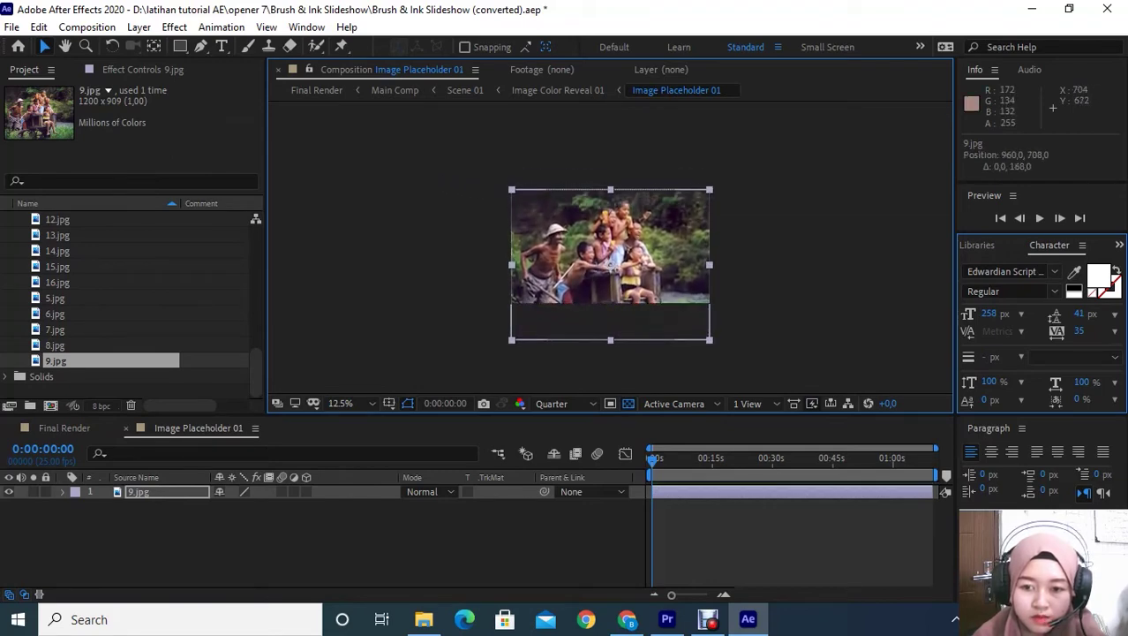
scroll(590, 261, "up", 4)
scroll(592, 261, "down", 2)
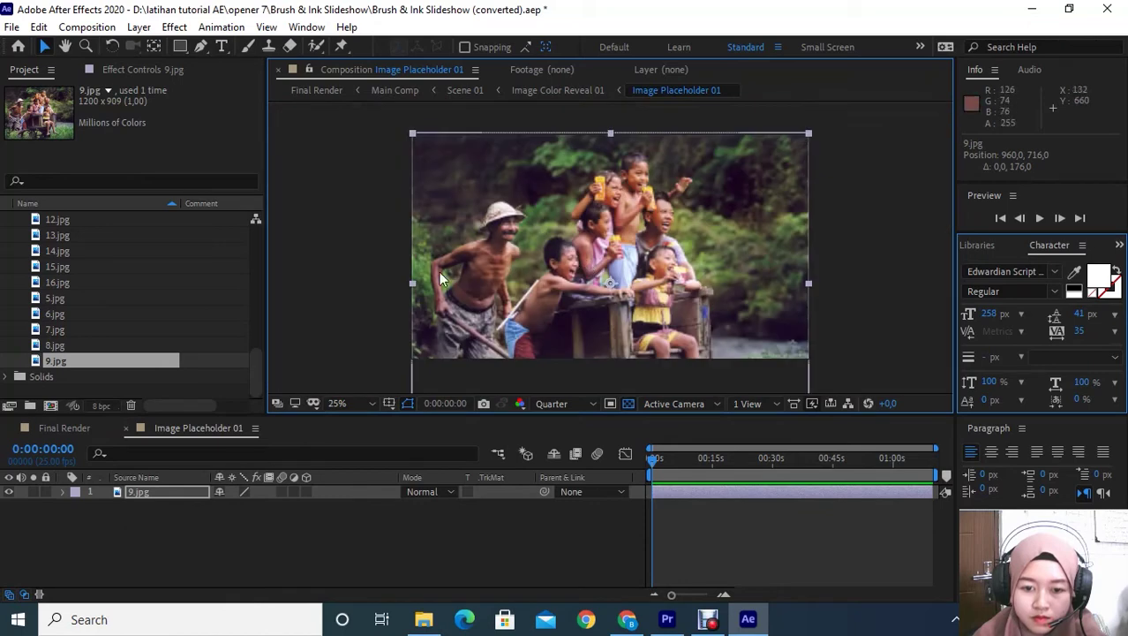
left_click_drag(412, 134, 405, 132)
key("comma")
key("comma")
key("period")
key("period")
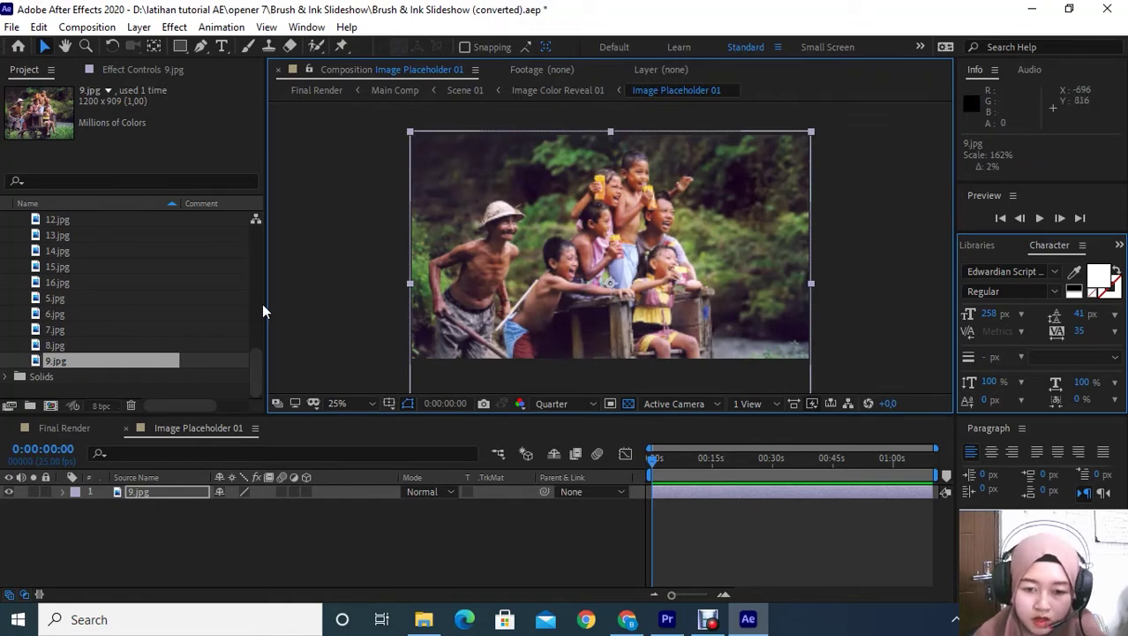
left_click(54, 430)
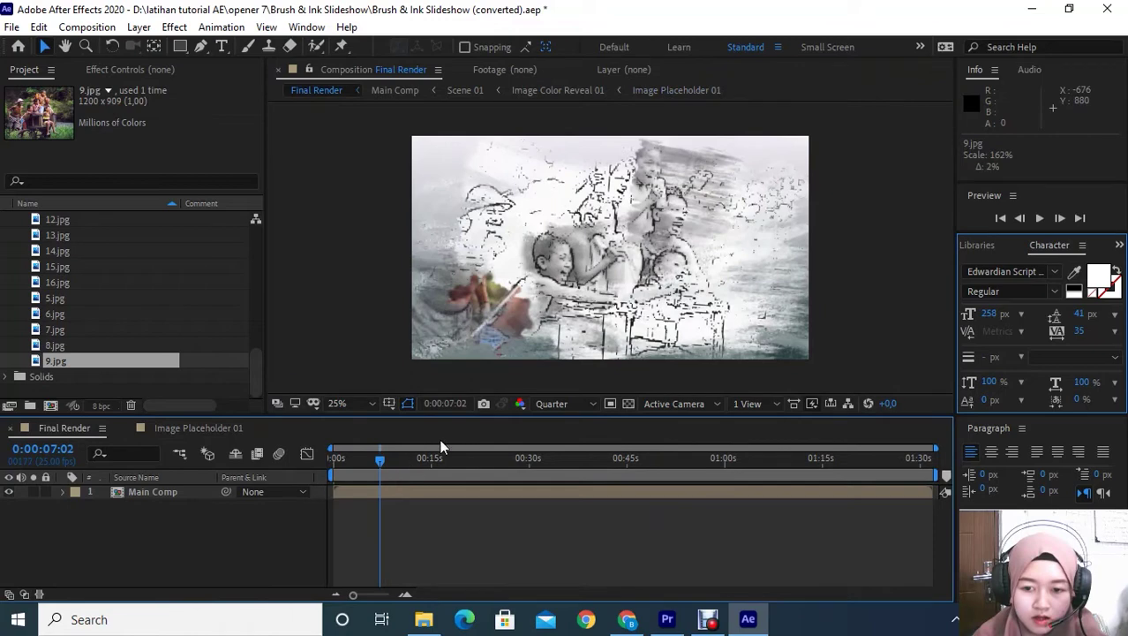
Step: Scrub Final Render back to the title frame and play a preview showing 9.jpg
left_click_drag(385, 467, 362, 461)
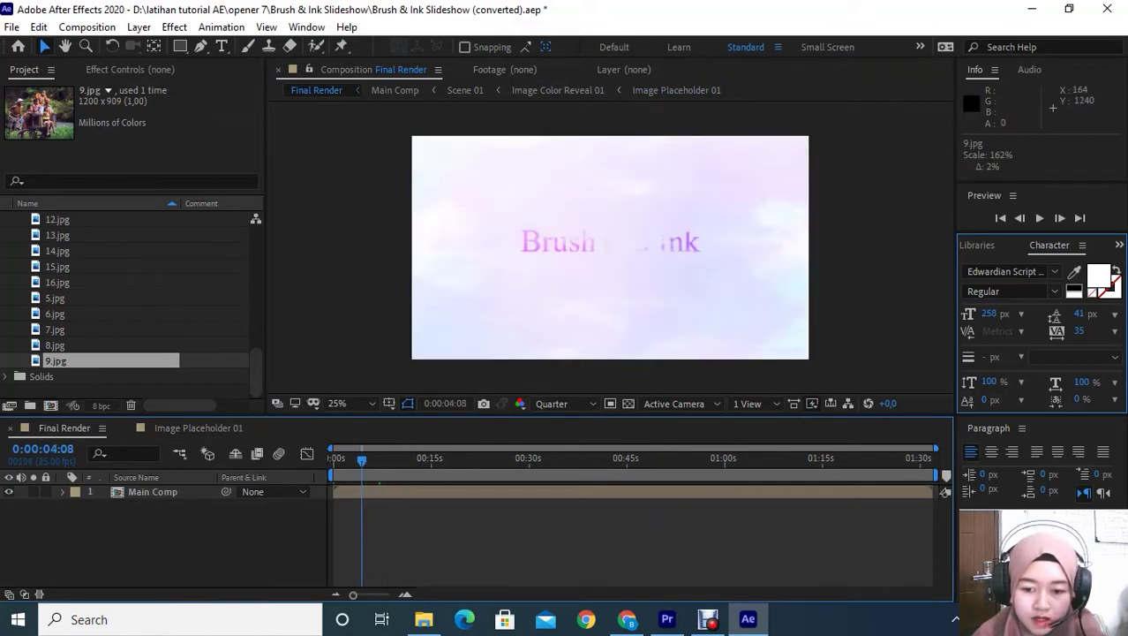
key("space")
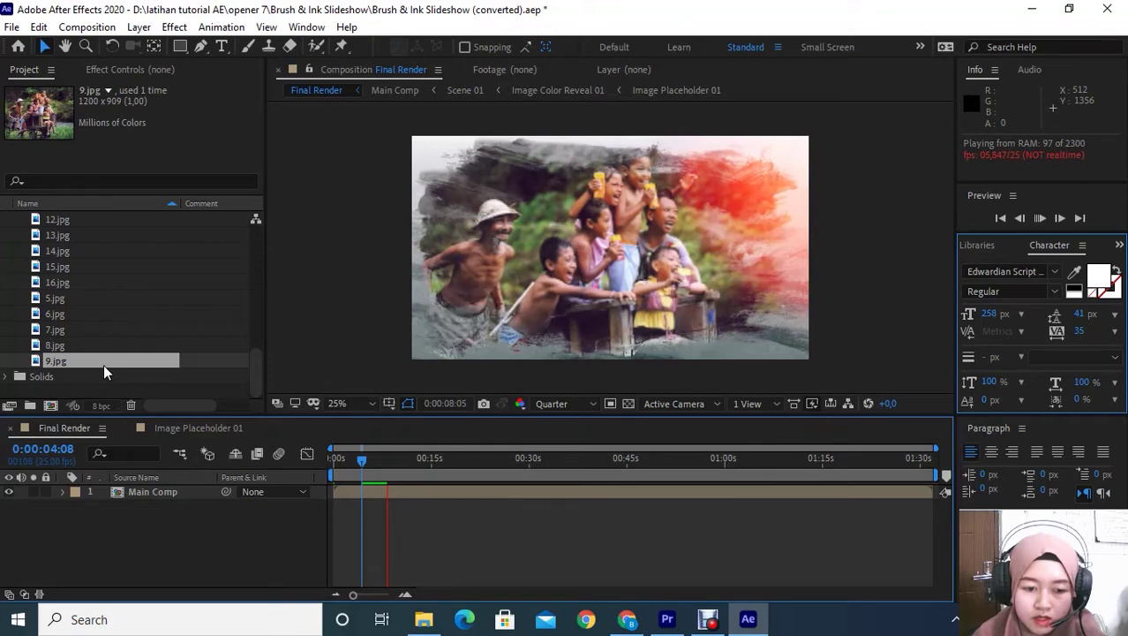
scroll(98, 283, "up", 5)
scroll(99, 283, "up", 1)
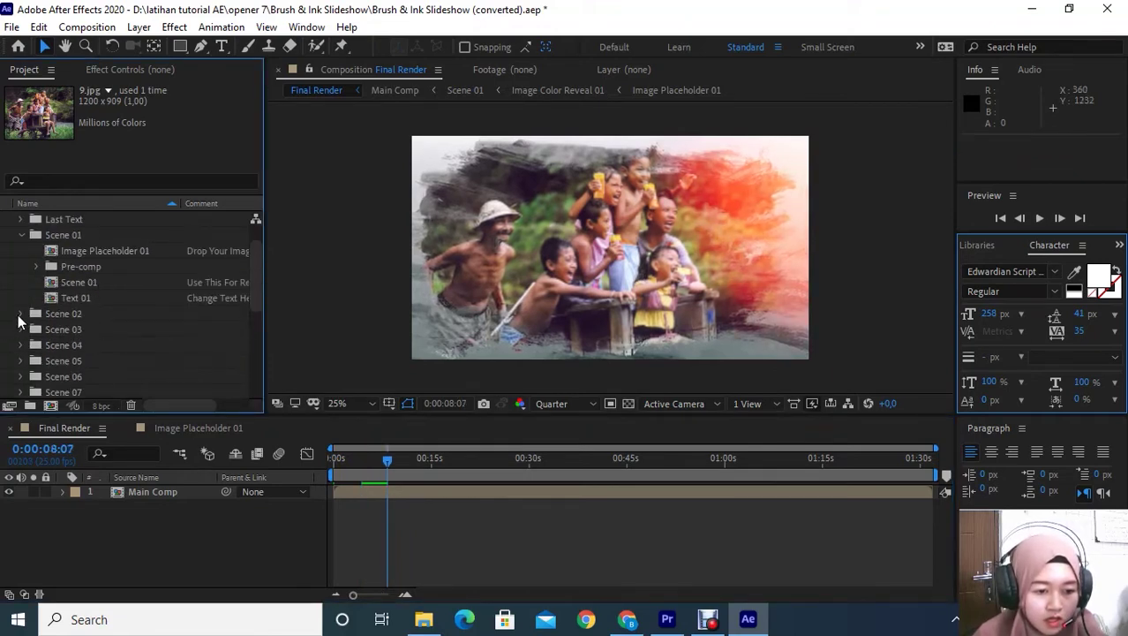
left_click(20, 315)
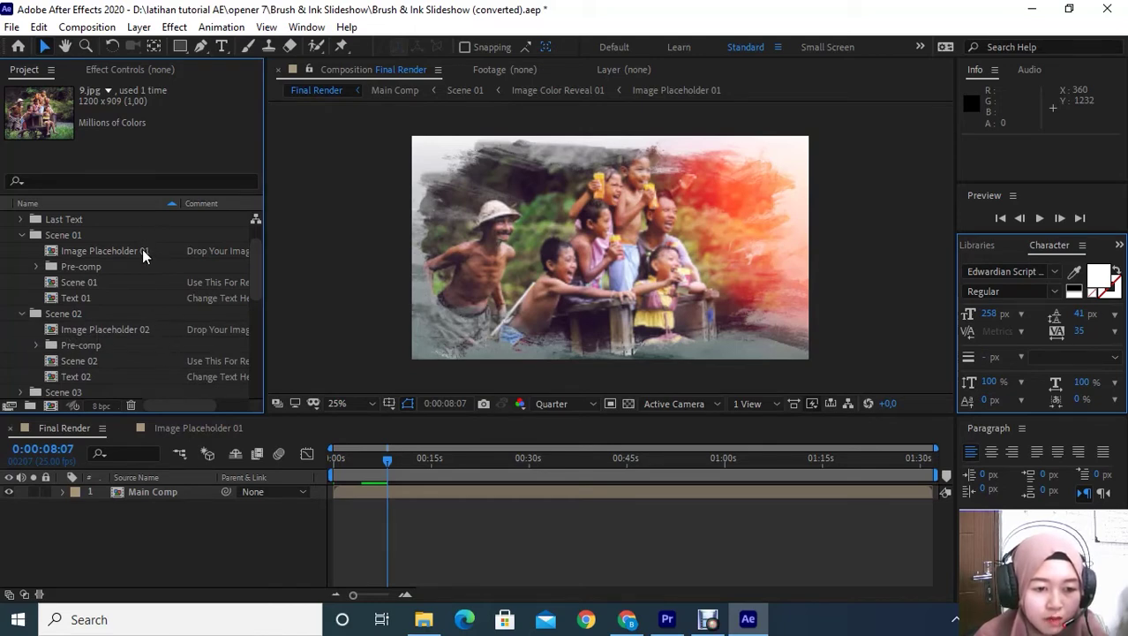
Step: Drill through Scene 01 and Image Stroke Reveal 01 to reopen Image Placeholder 01 holding 9.jpg
double_click(80, 282)
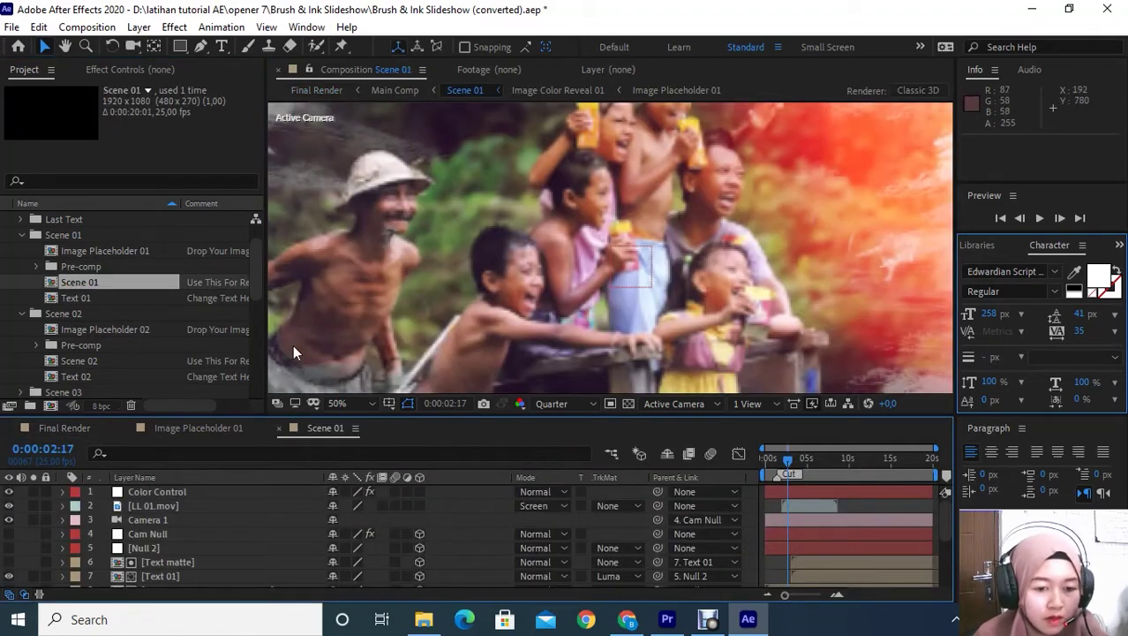
scroll(195, 536, "down", 3)
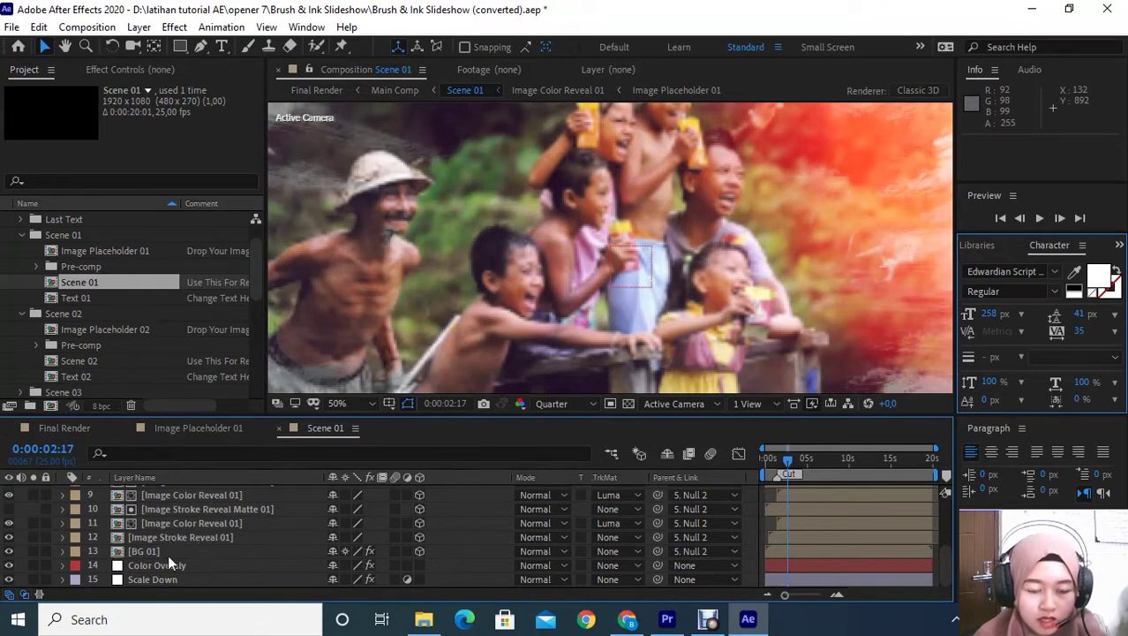
double_click(192, 538)
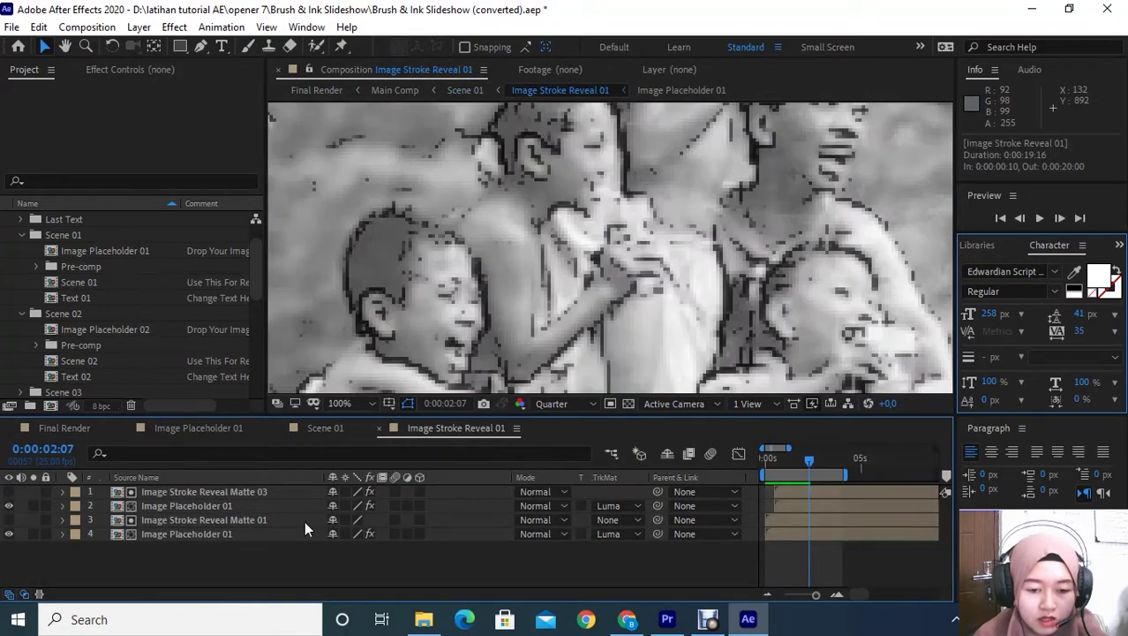
double_click(187, 505)
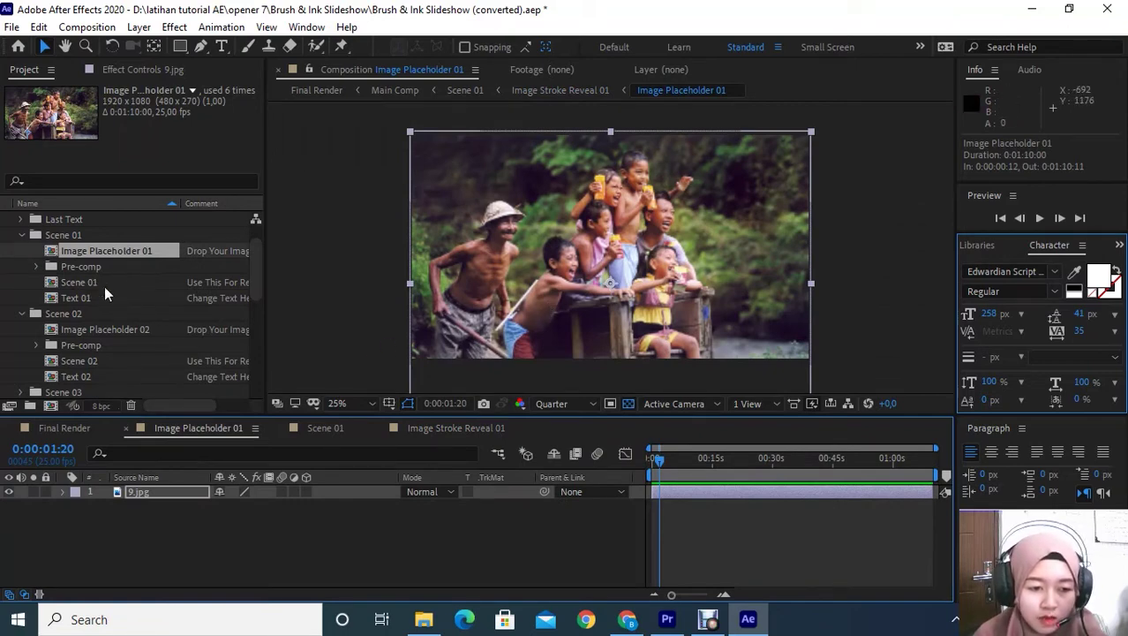
Step: Close the Image Stroke Reveal 01 and Scene 01 timelines
left_click(381, 428)
left_click(281, 427)
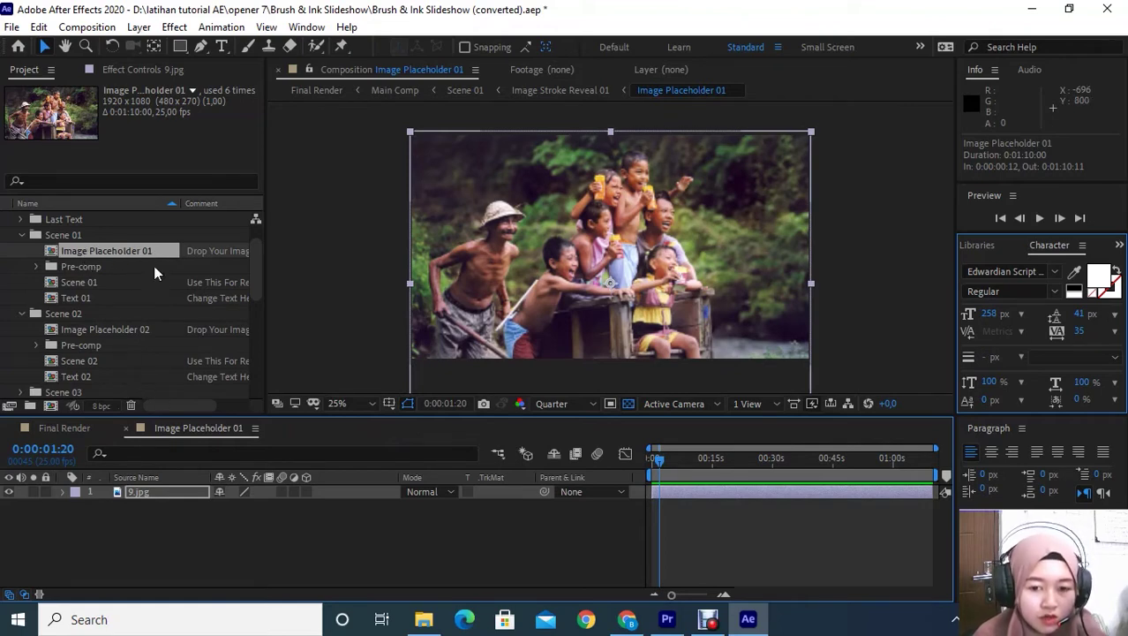
scroll(157, 350, "down", 5)
scroll(159, 350, "down", 1)
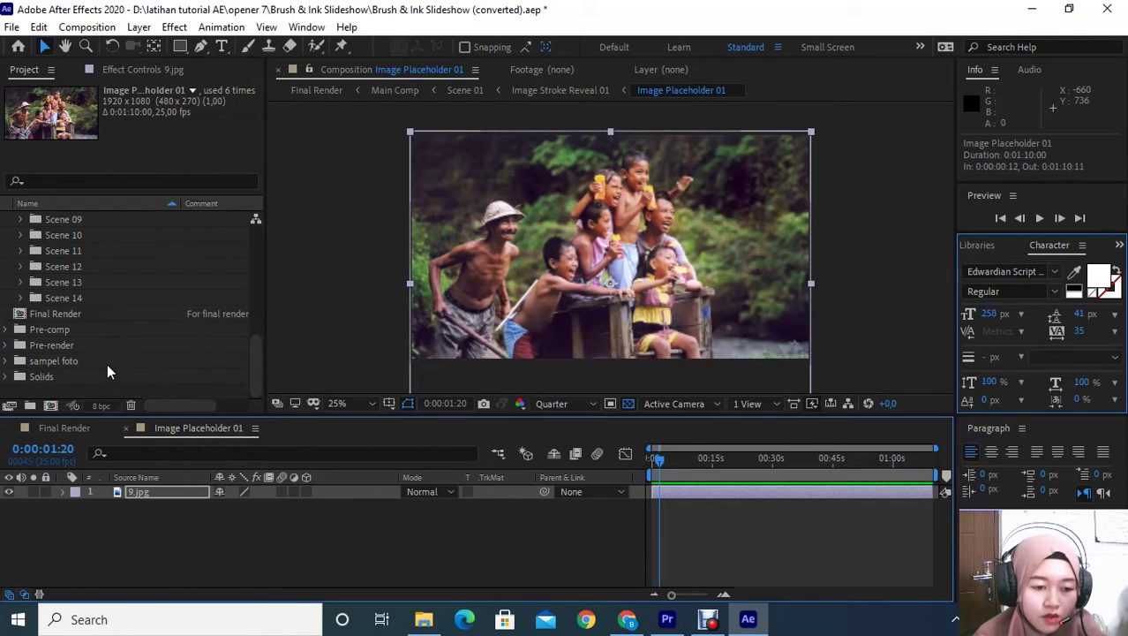
Step: Check the contents of the sampel foto folder, then return to the Final Render composition
left_click(7, 363)
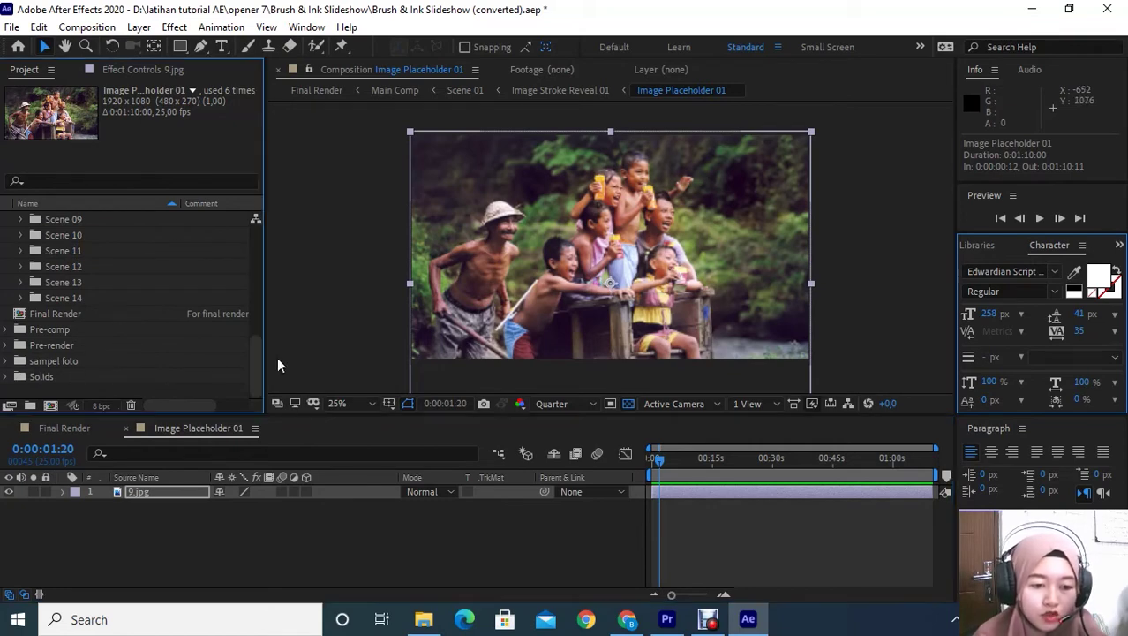
left_click(8, 361)
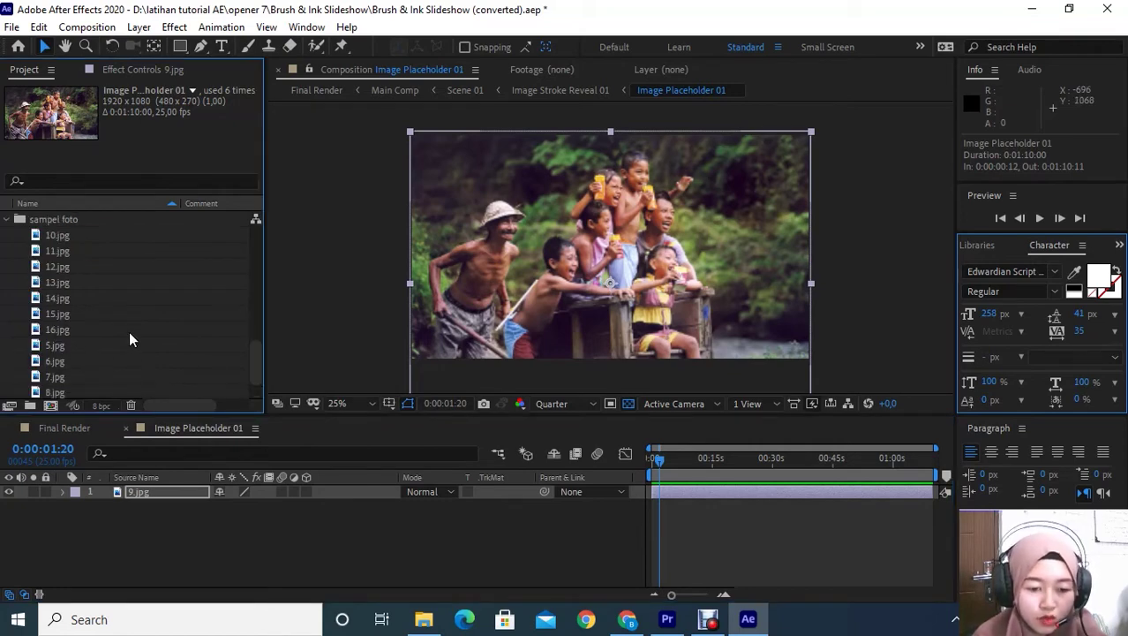
scroll(132, 343, "up", 3)
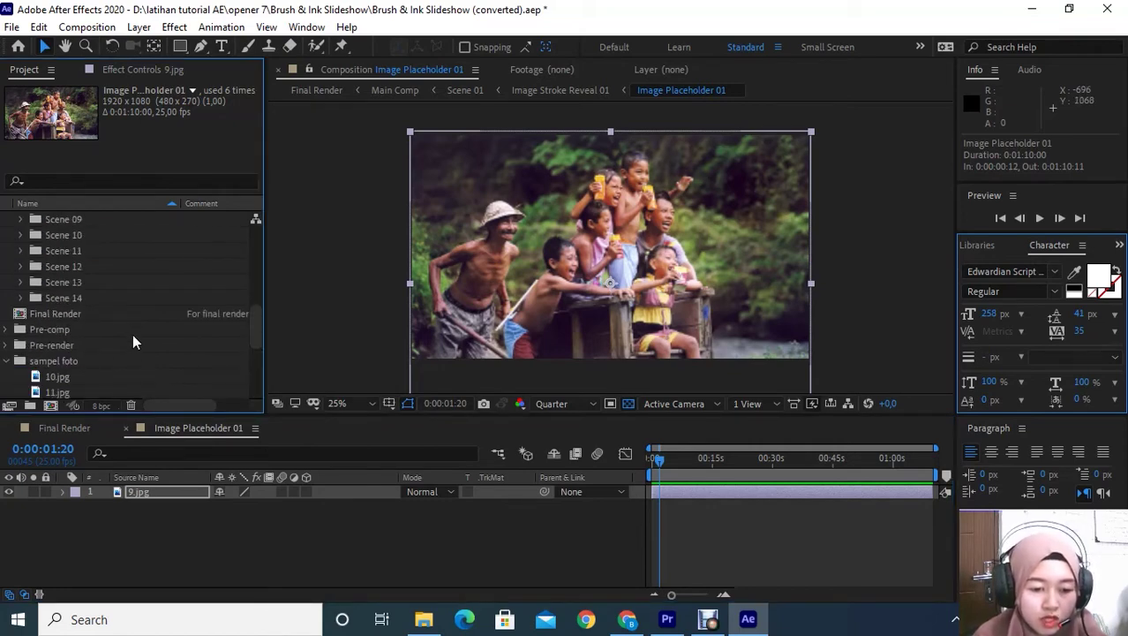
left_click(7, 361)
scroll(79, 328, "up", 5)
scroll(79, 326, "up", 5)
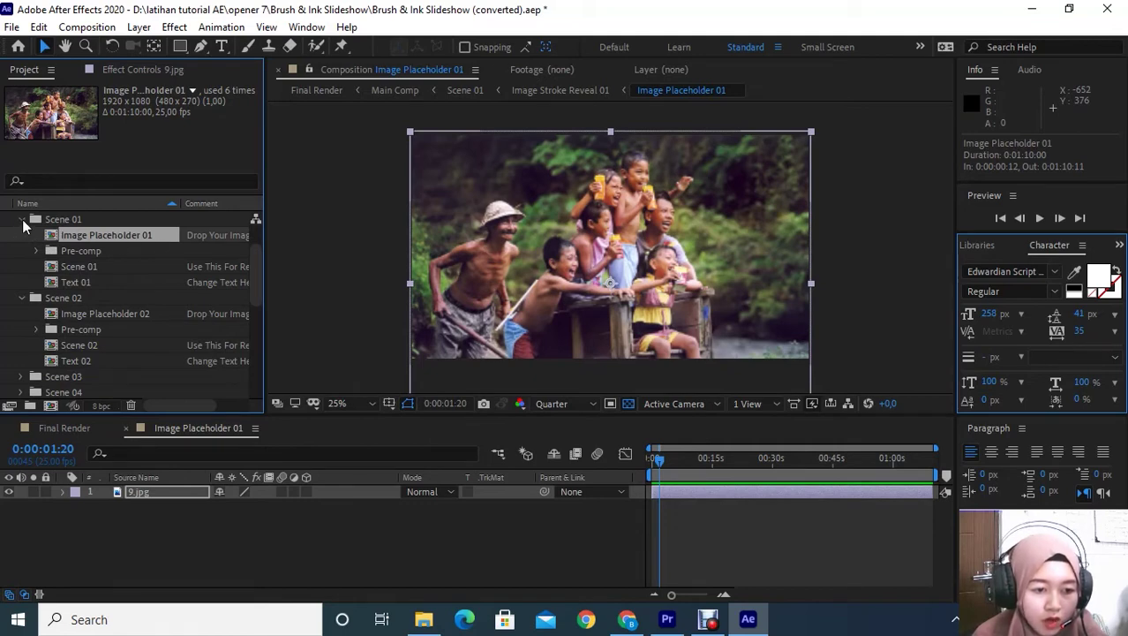
left_click_drag(663, 460, 669, 460)
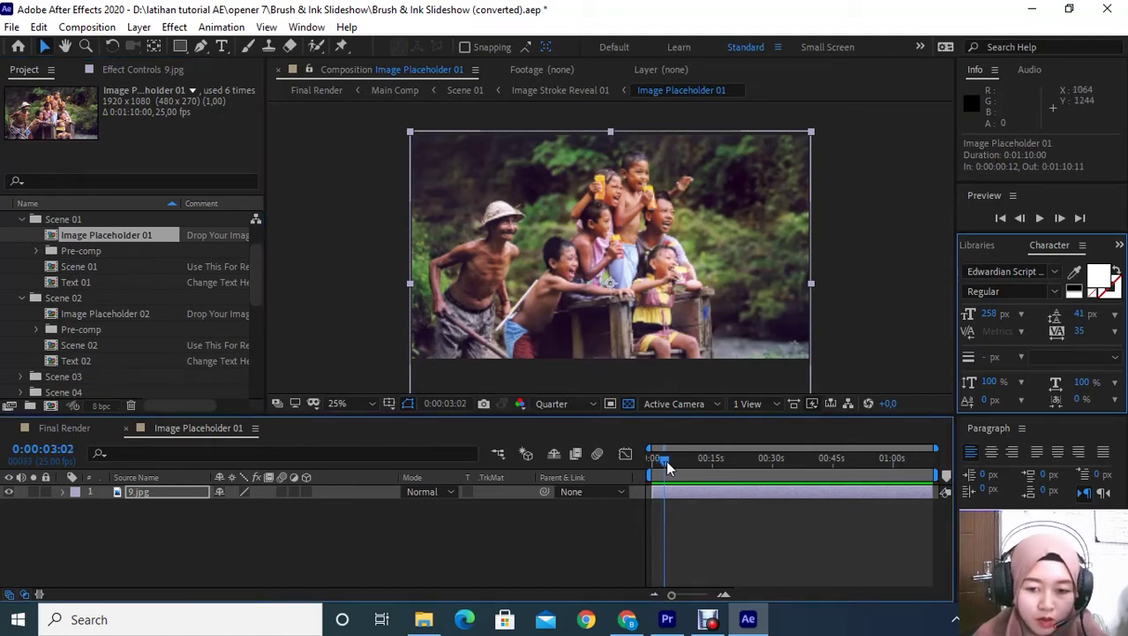
left_click(70, 428)
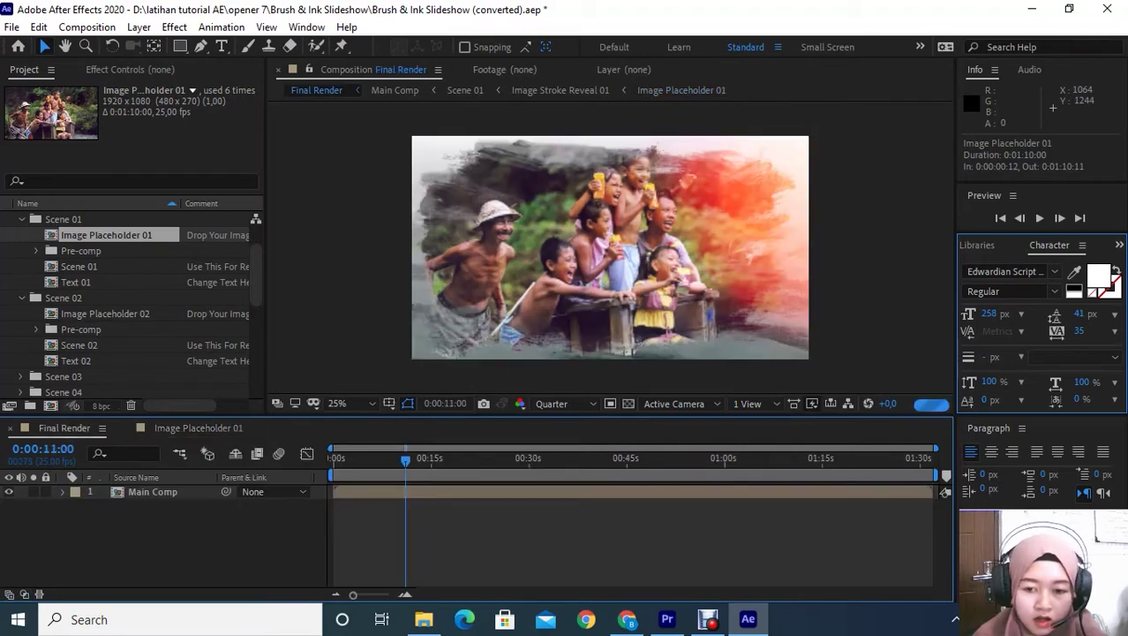
Step: Preview Final Render from about 12 seconds, then open the Text 01 title composition
left_click_drag(408, 458, 387, 452)
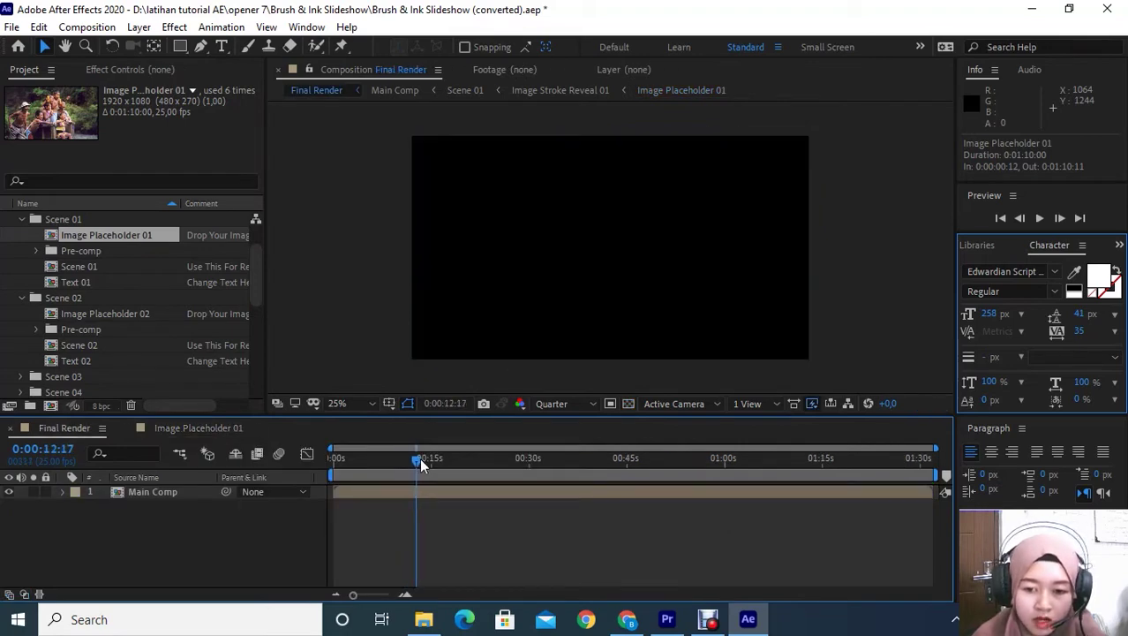
key("space")
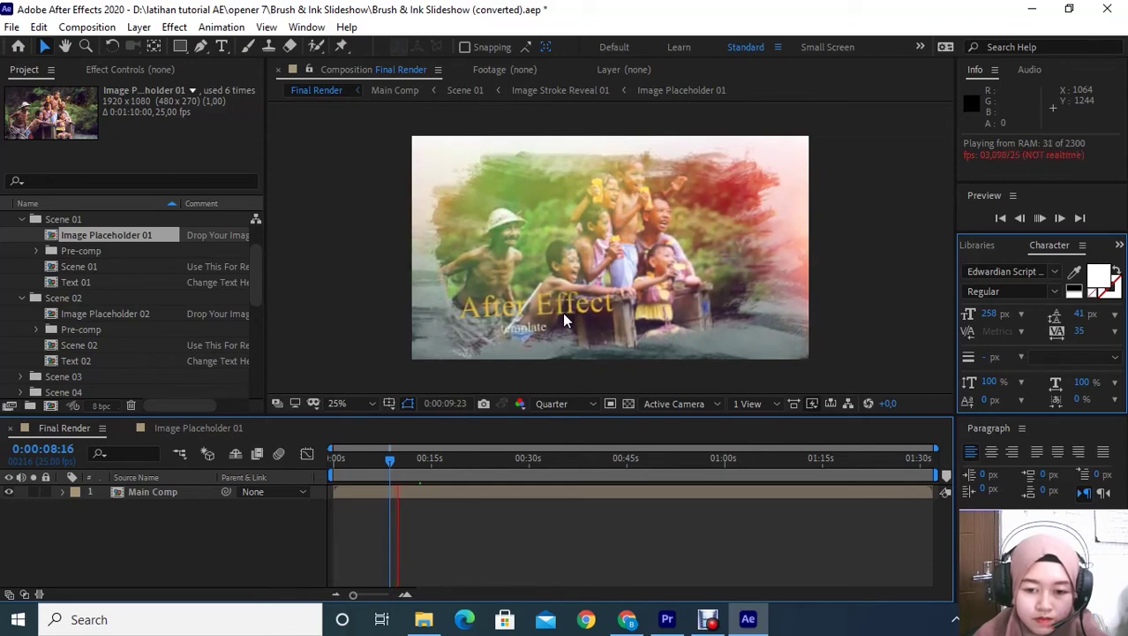
key("space")
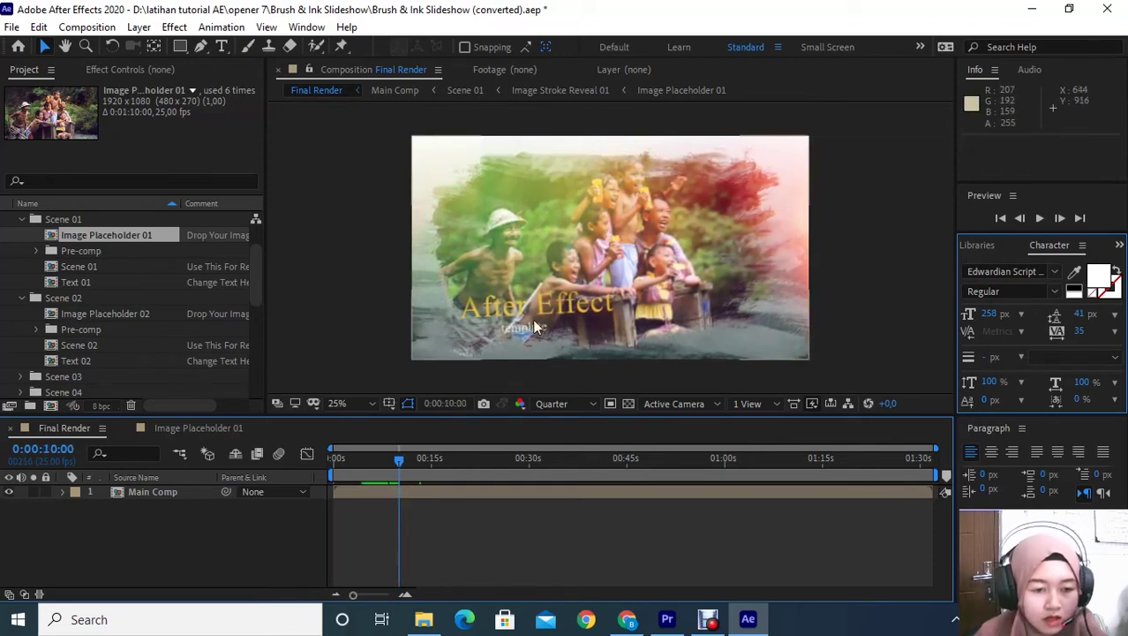
left_click(83, 282)
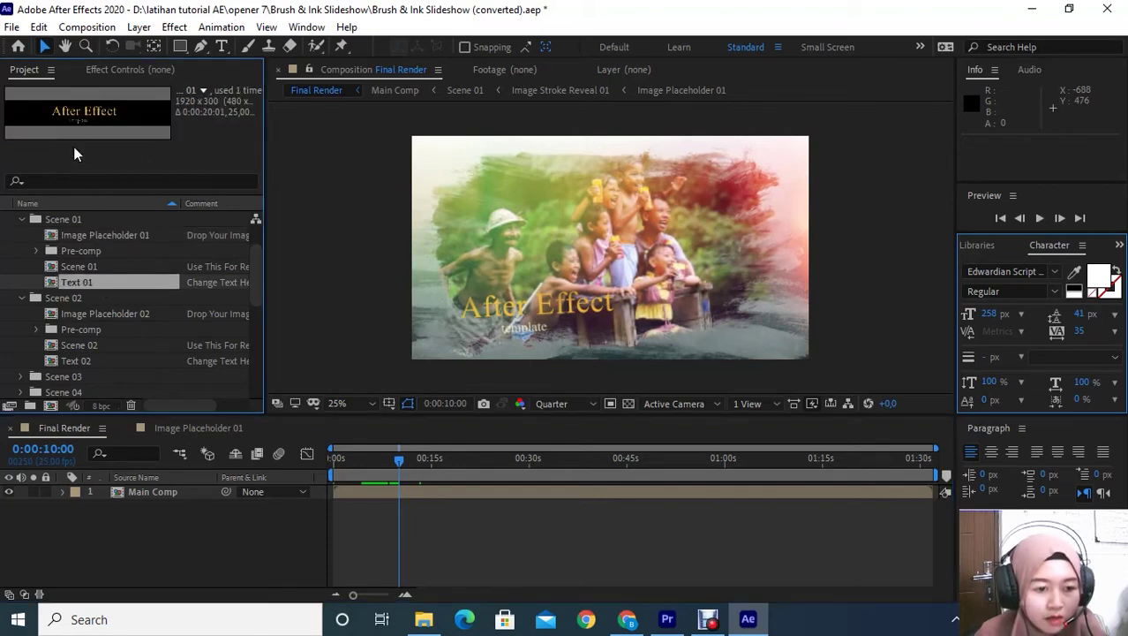
double_click(73, 282)
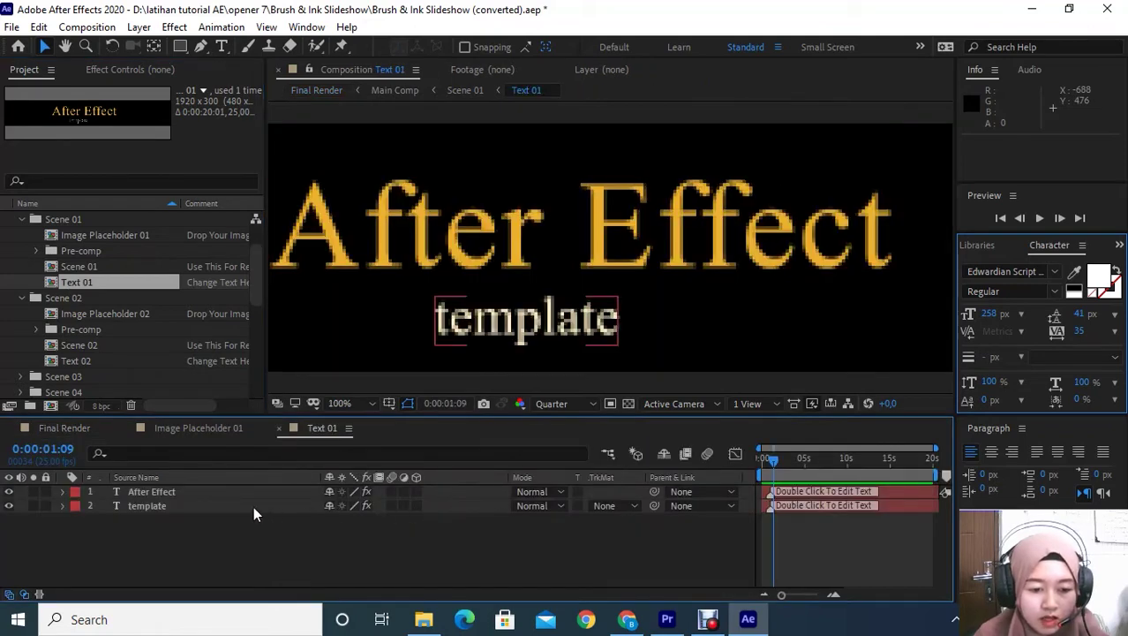
Step: Retype the Text 01 title as 'kenangan' and the subtitle as 'masa kecil'
left_click(177, 491)
scroll(641, 226, "down", 2)
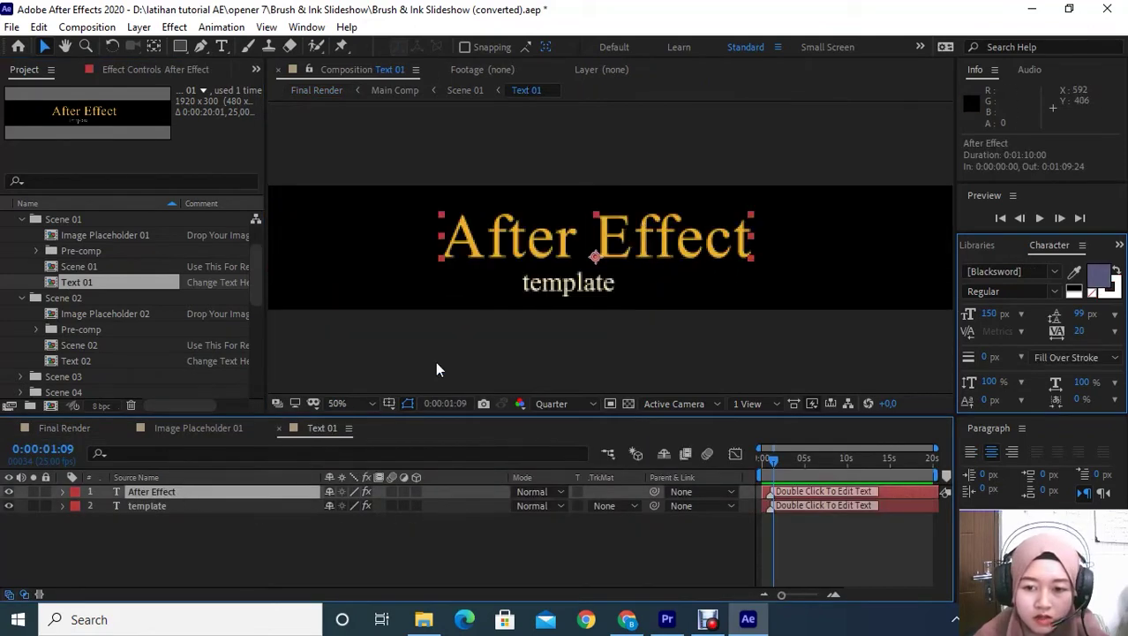
double_click(146, 492)
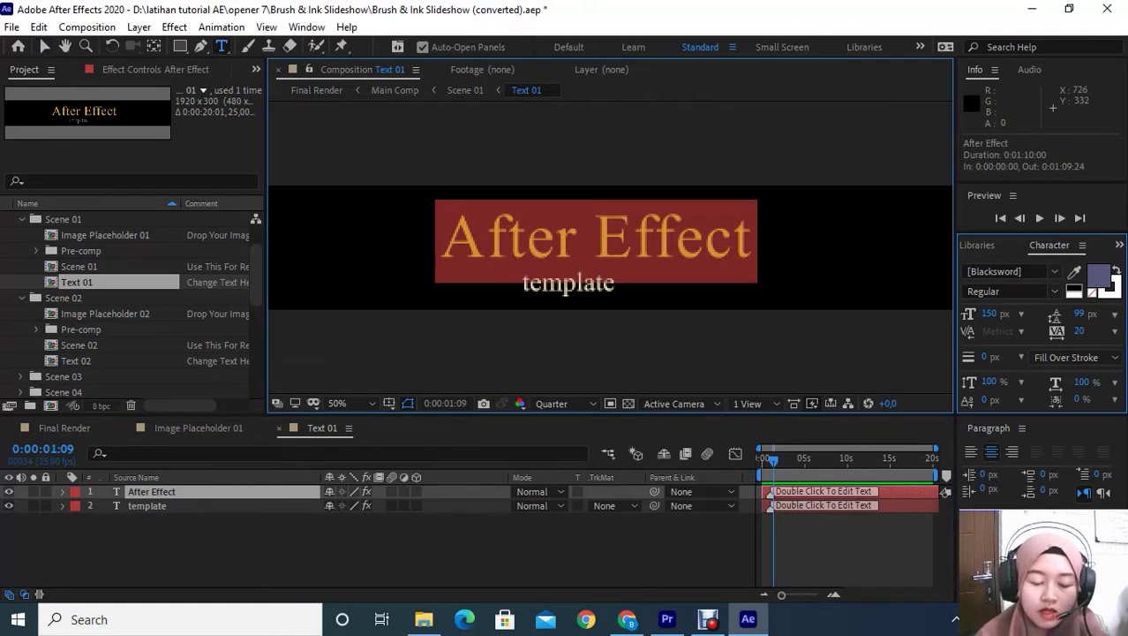
type("kenangan")
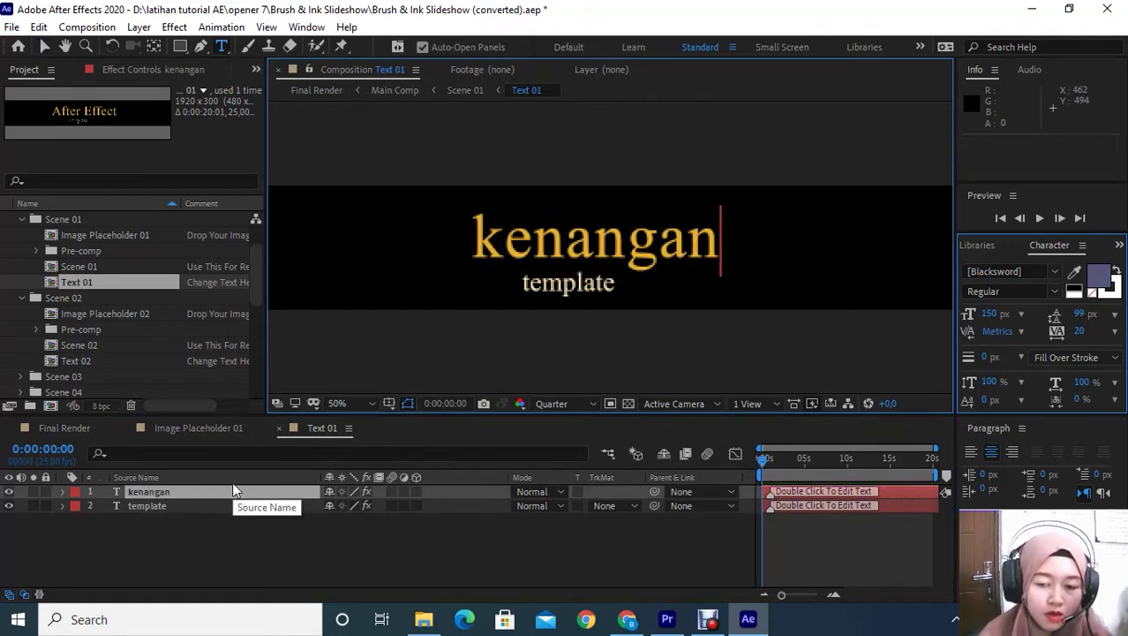
left_click(161, 506)
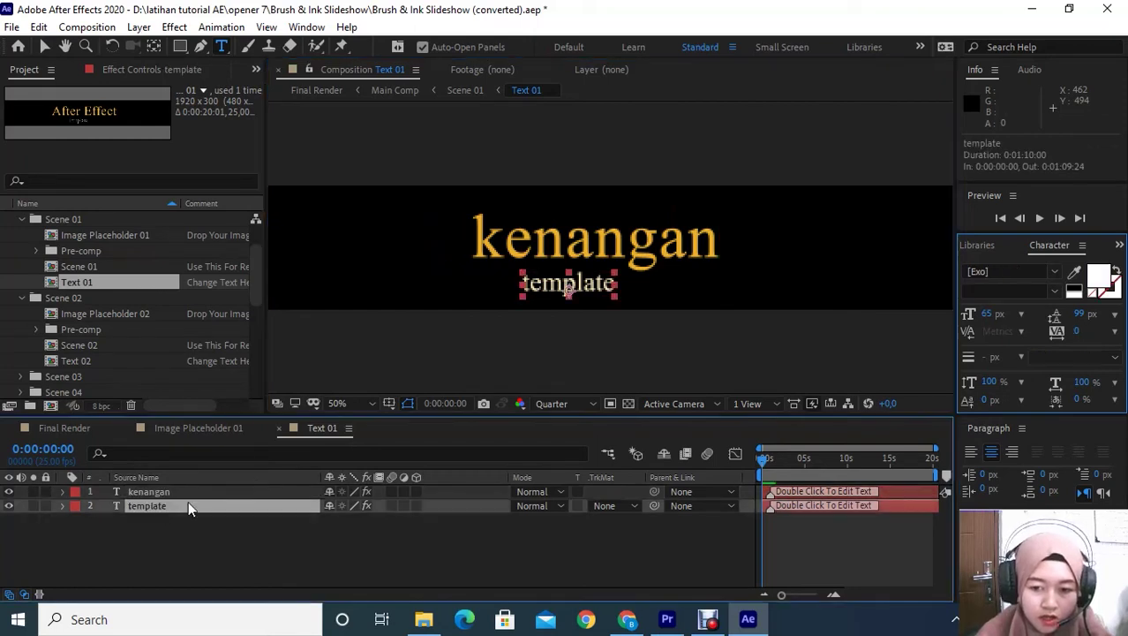
double_click(150, 506)
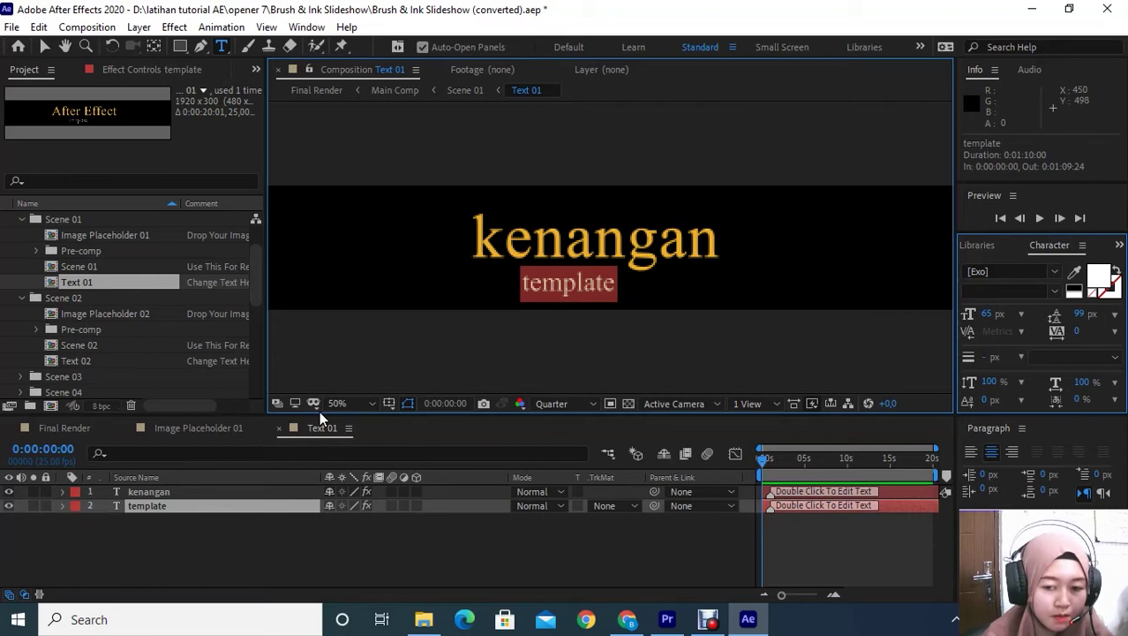
type("masa kecil")
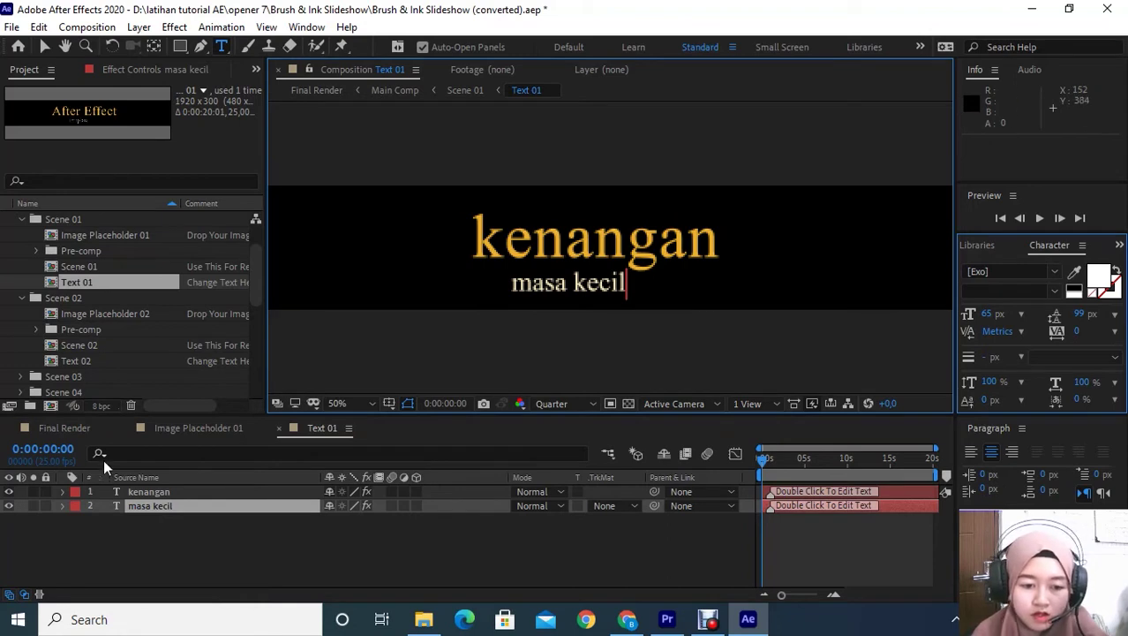
left_click(45, 47)
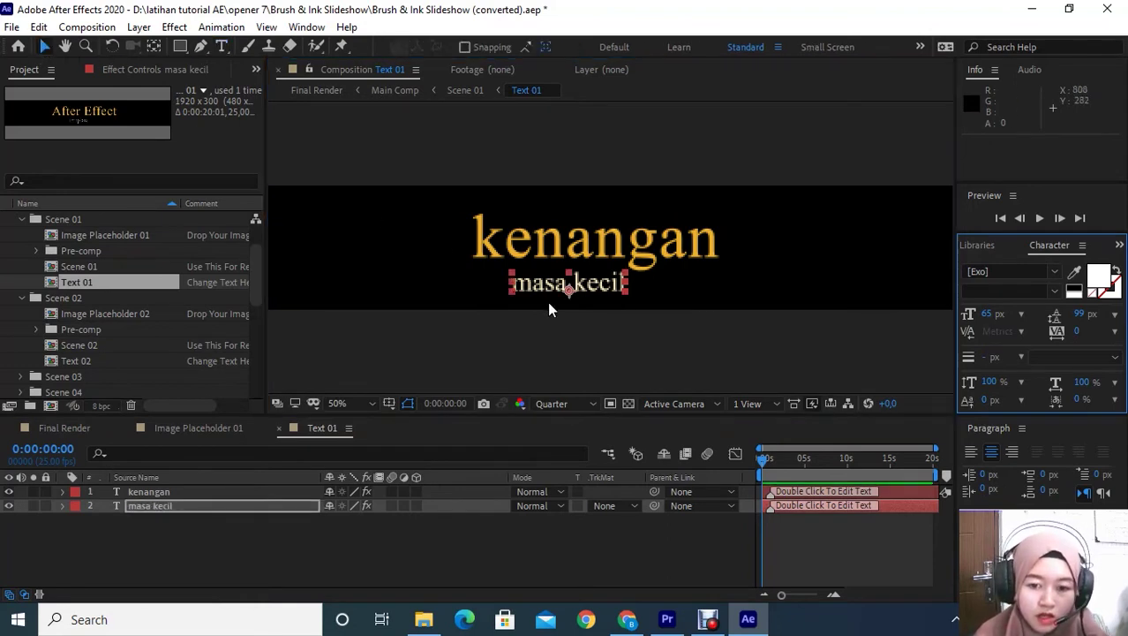
Step: Nudge the 'masa kecil' subtitle right under 'kenangan' and go back to Final Render
left_click_drag(549, 291, 594, 291)
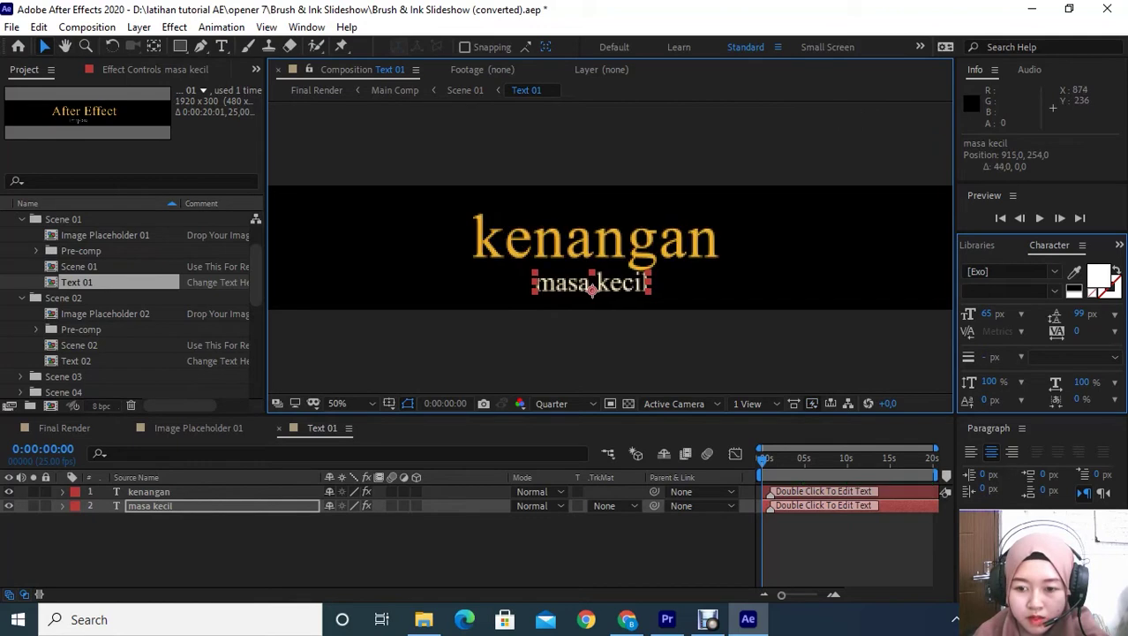
left_click(630, 356)
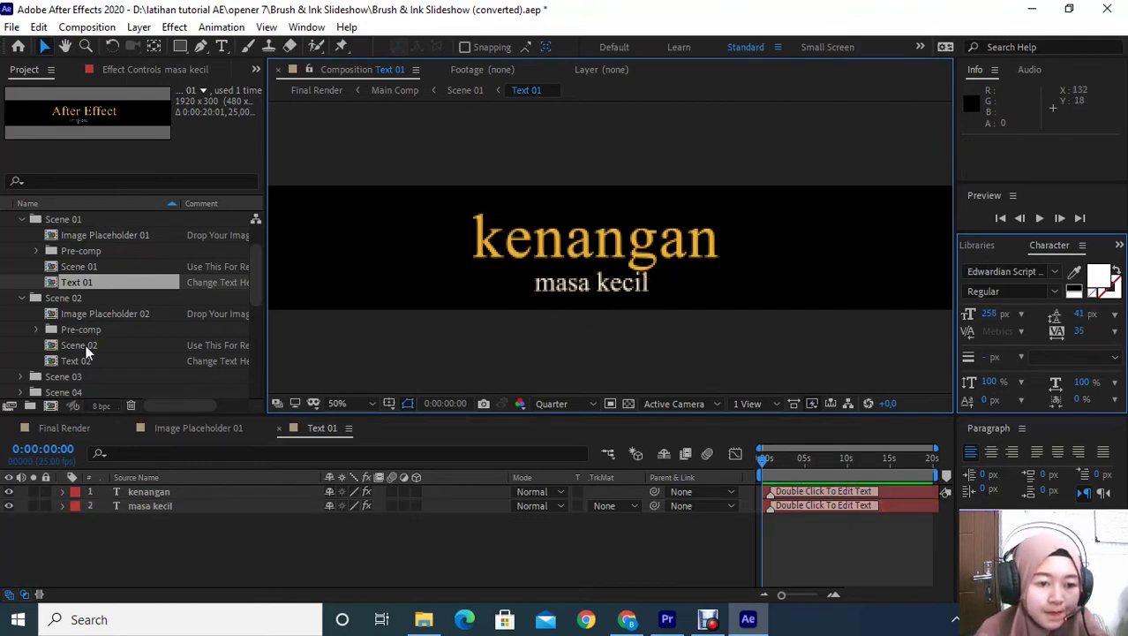
left_click(83, 427)
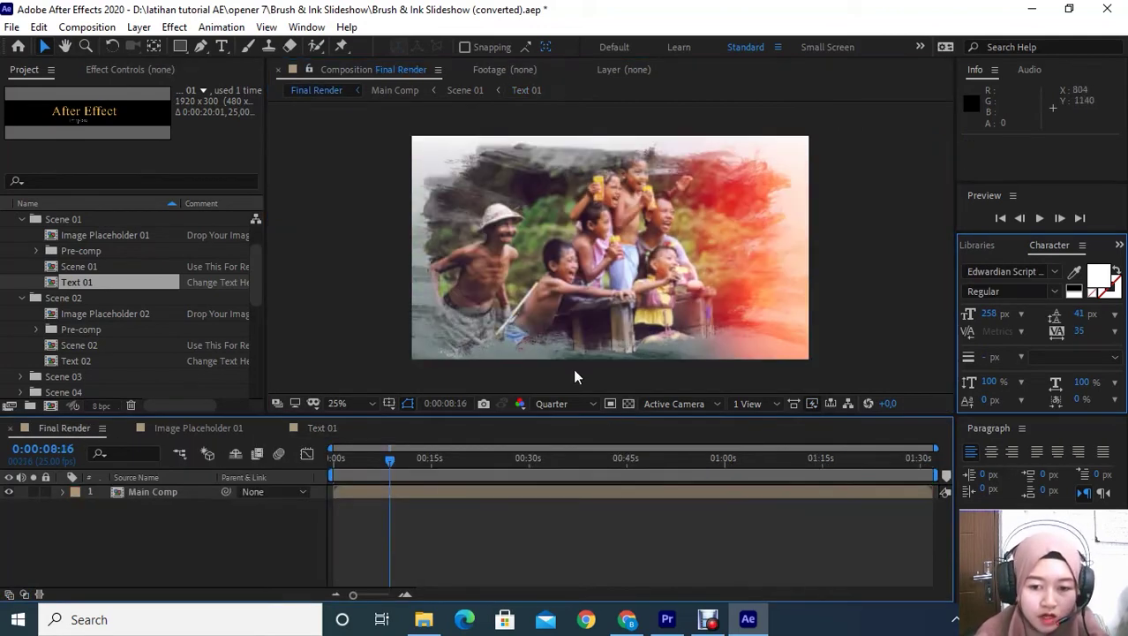
Step: Preview the slideshow from just before the new Scene 01 title
left_click(383, 459)
key("space")
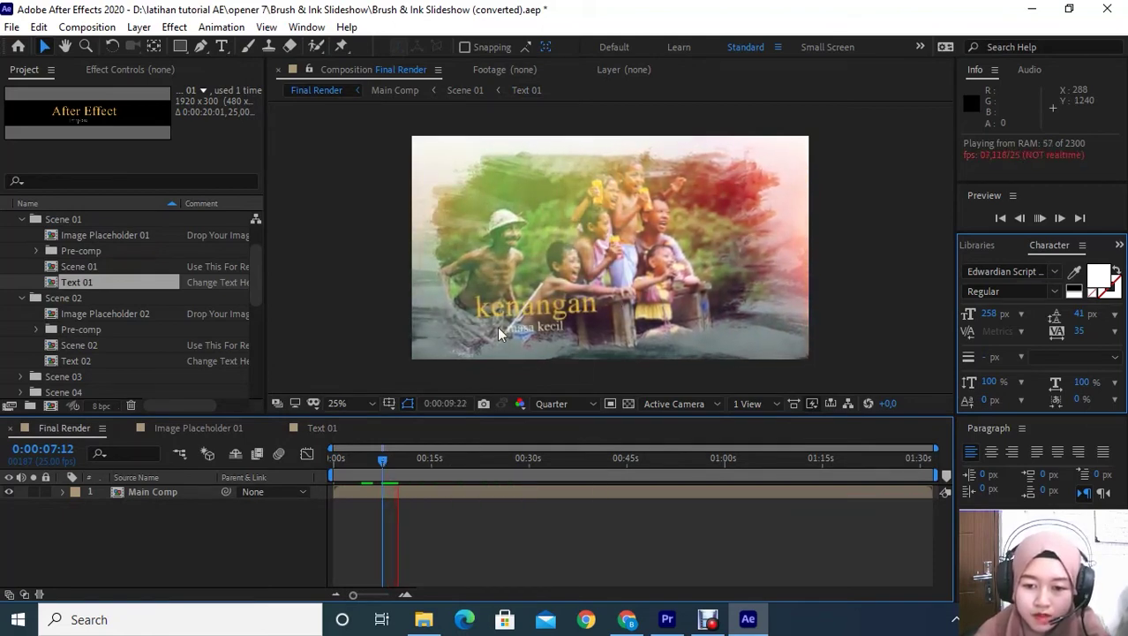
key("space")
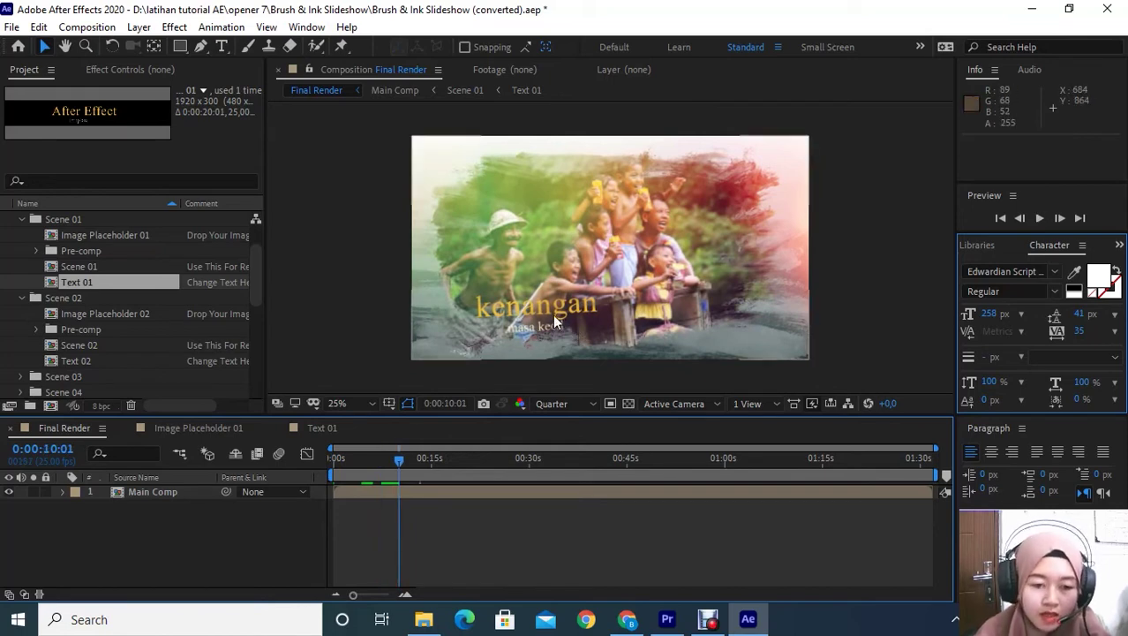
Step: Collapse Scene 01, close the Image Placeholder 01 and Text 01 timelines, and open Image Placeholder 02
left_click(22, 218)
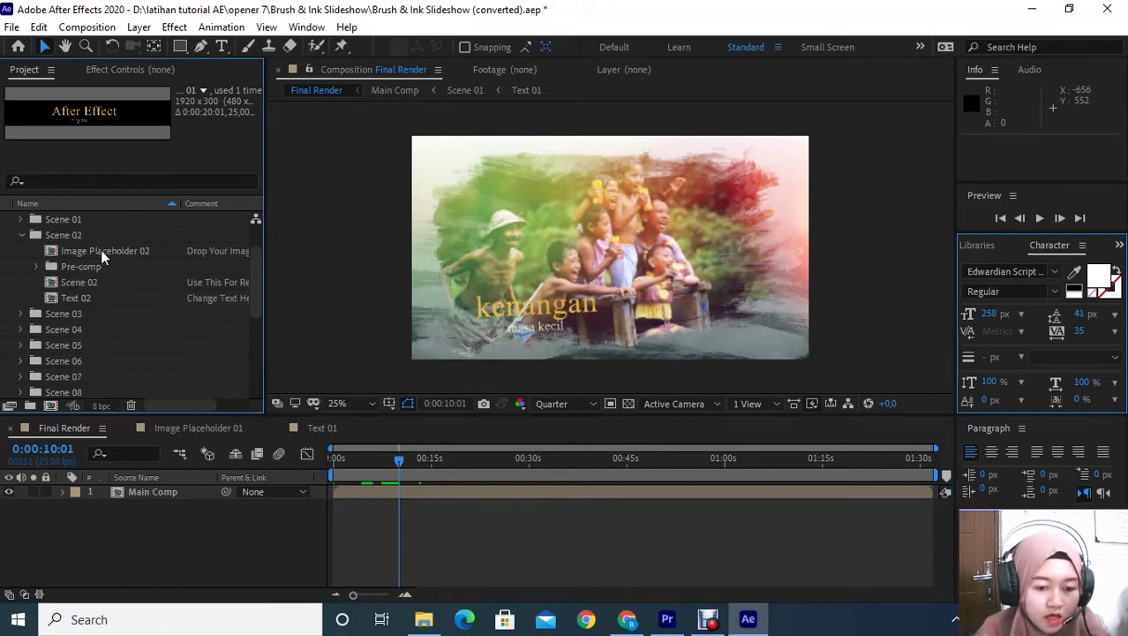
left_click(194, 429)
left_click(322, 428)
left_click(237, 428)
left_click(281, 428)
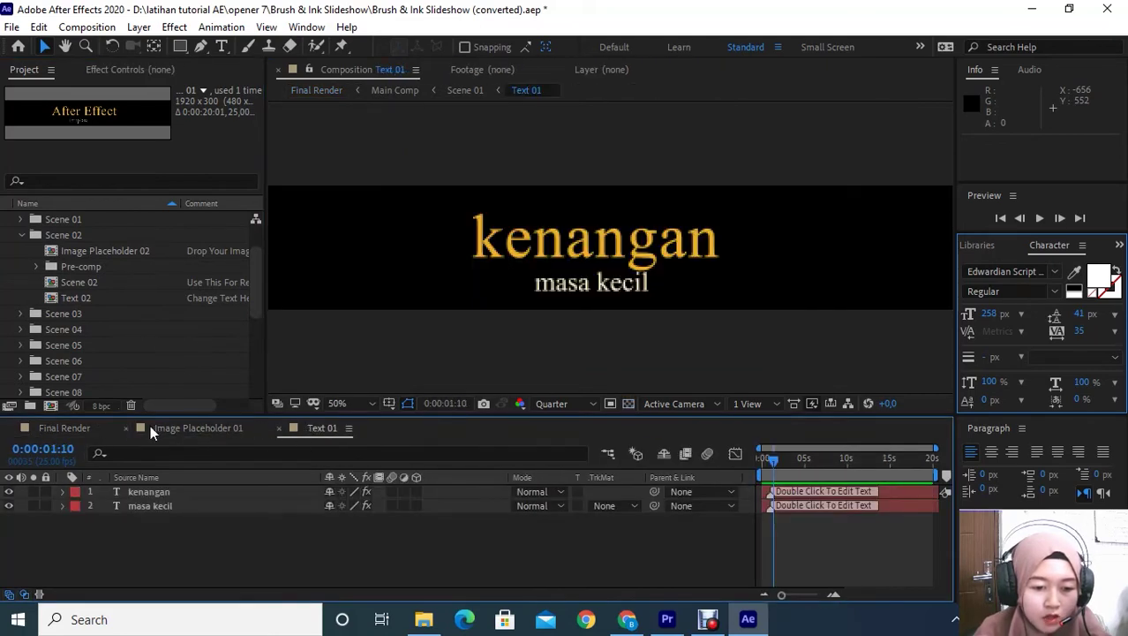
left_click(125, 428)
left_click(127, 428)
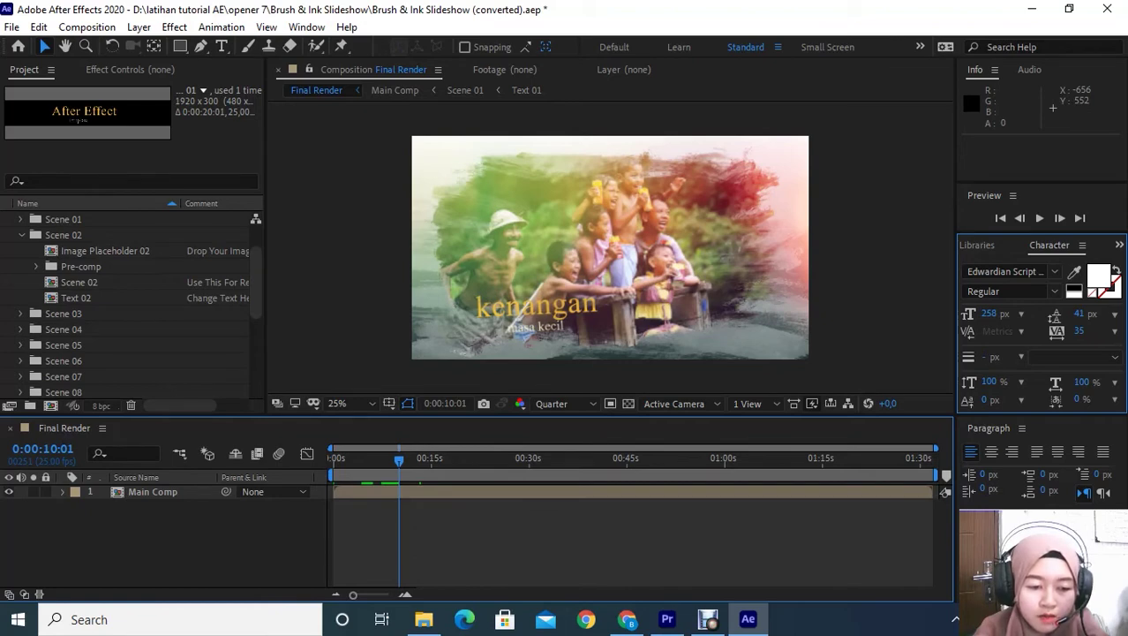
double_click(82, 250)
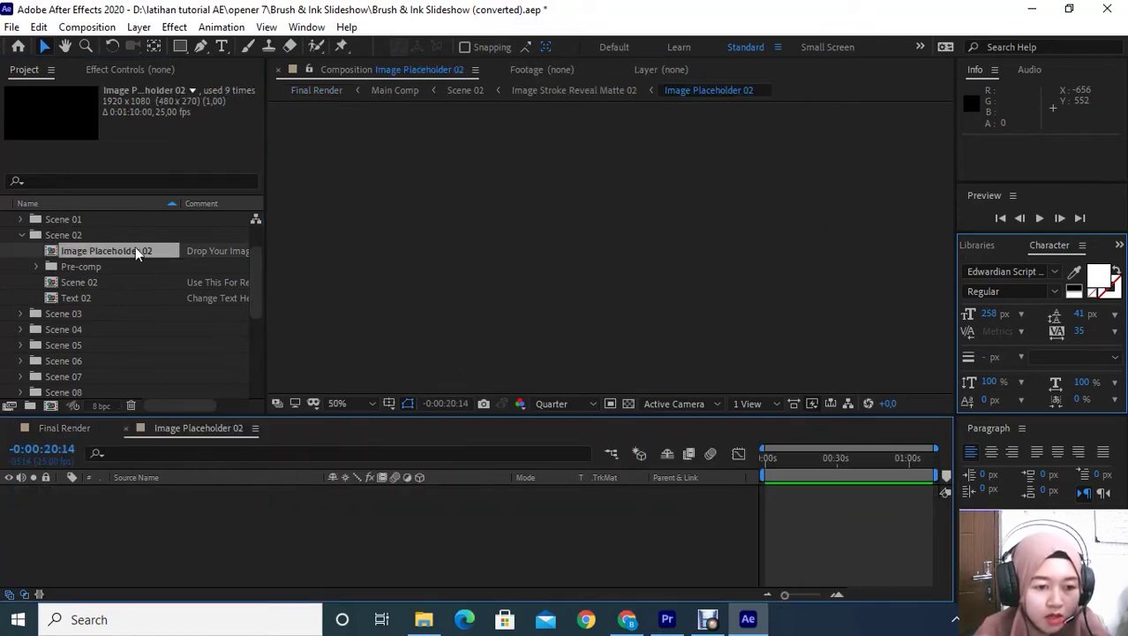
Step: Move the playhead near the start, widen the timeline, and expand the sampel foto folder
left_click(768, 459)
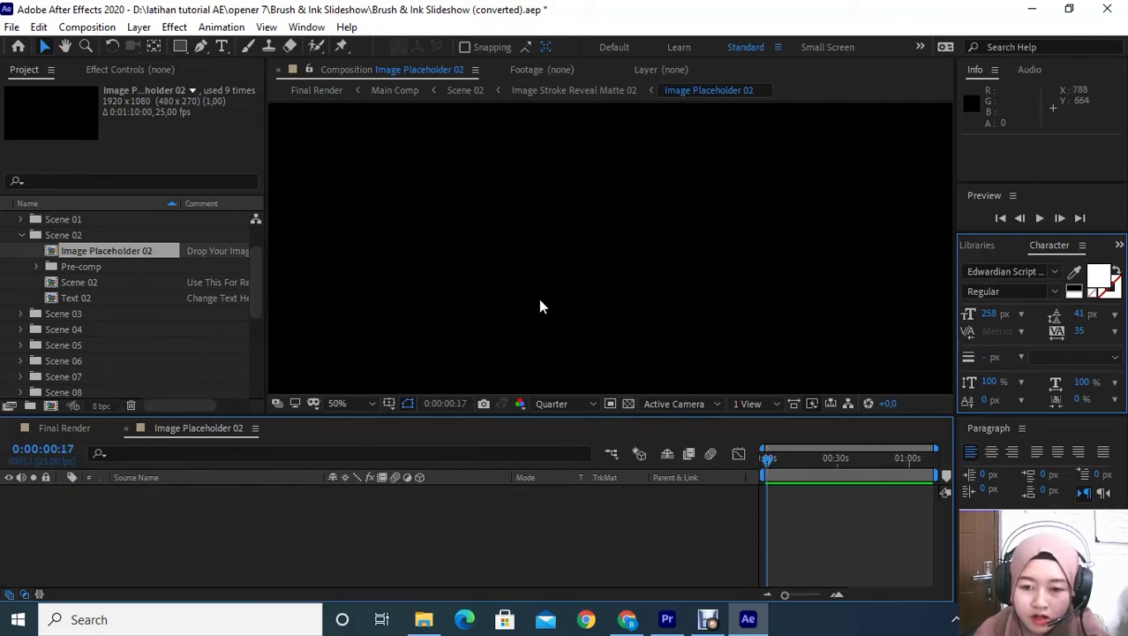
scroll(538, 297, "down", 2)
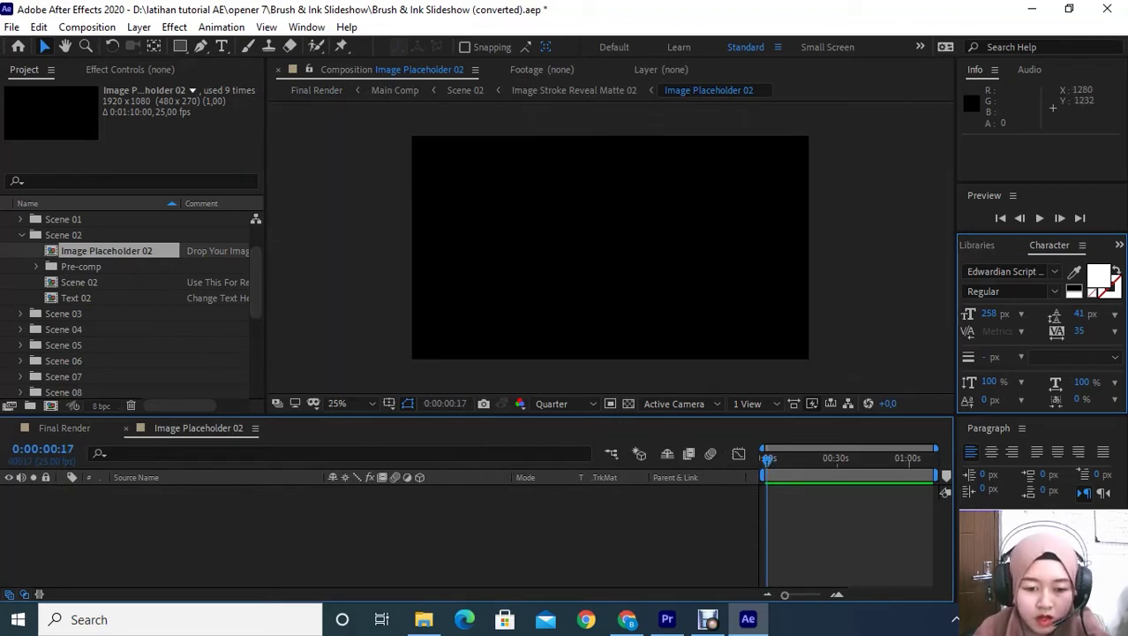
left_click_drag(328, 477, 205, 477)
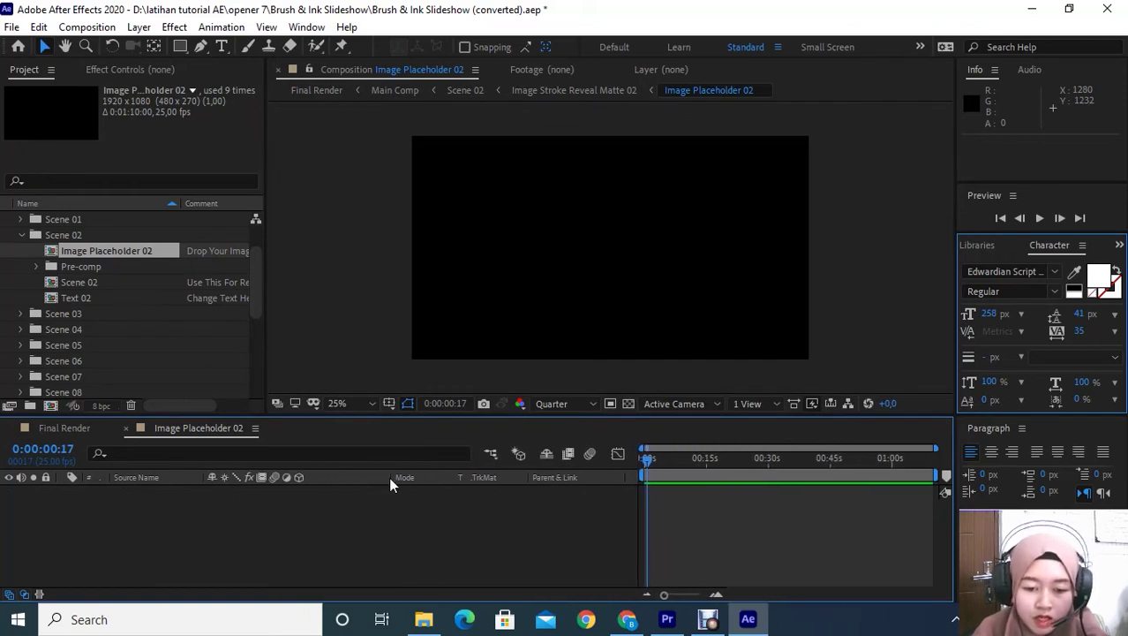
left_click_drag(388, 476, 320, 476)
scroll(25, 269, "down", 3)
scroll(36, 291, "down", 3)
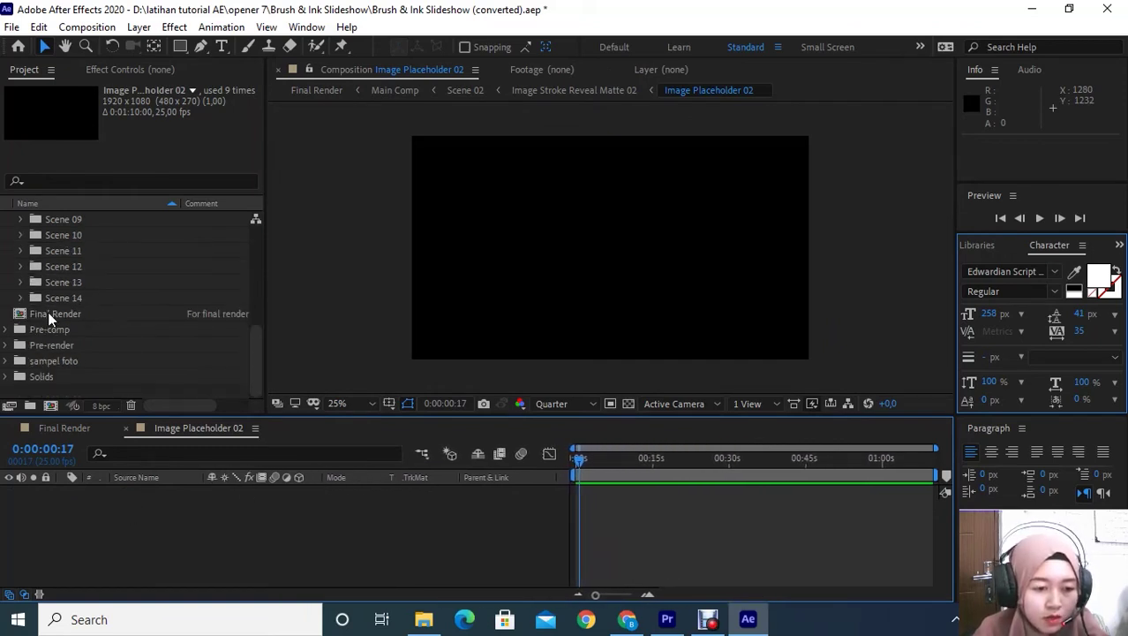
left_click(9, 358)
scroll(12, 364, "down", 3)
scroll(114, 344, "down", 1)
scroll(115, 348, "up", 5)
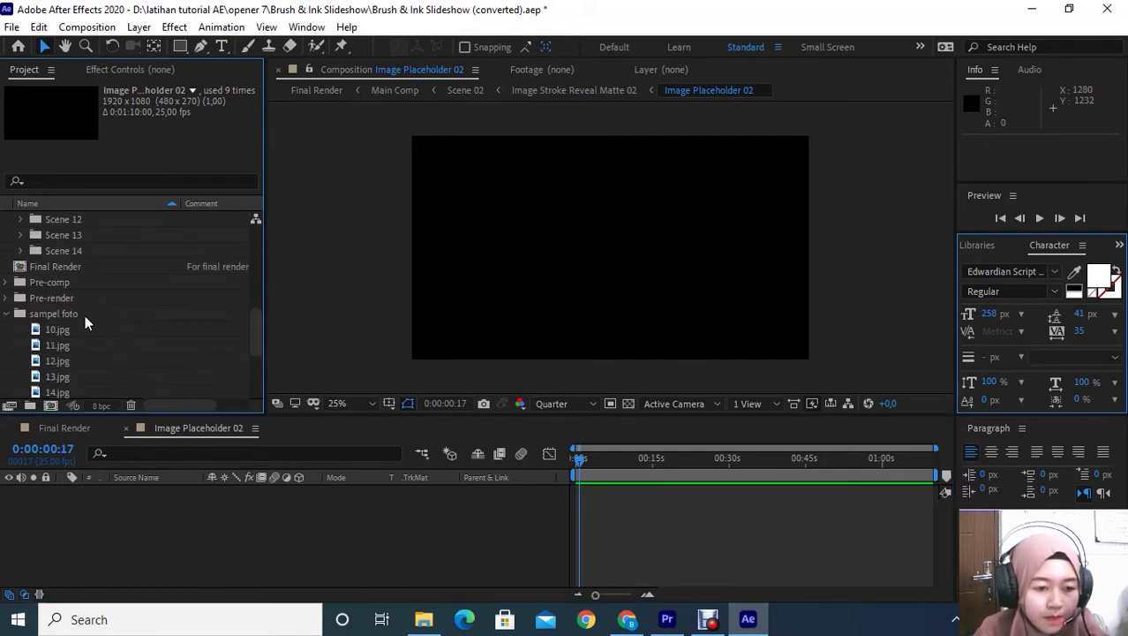
Step: Add 10.jpg to Image Placeholder 02 and scale it to about 275% to fill the frame
left_click(52, 344)
left_click(59, 333)
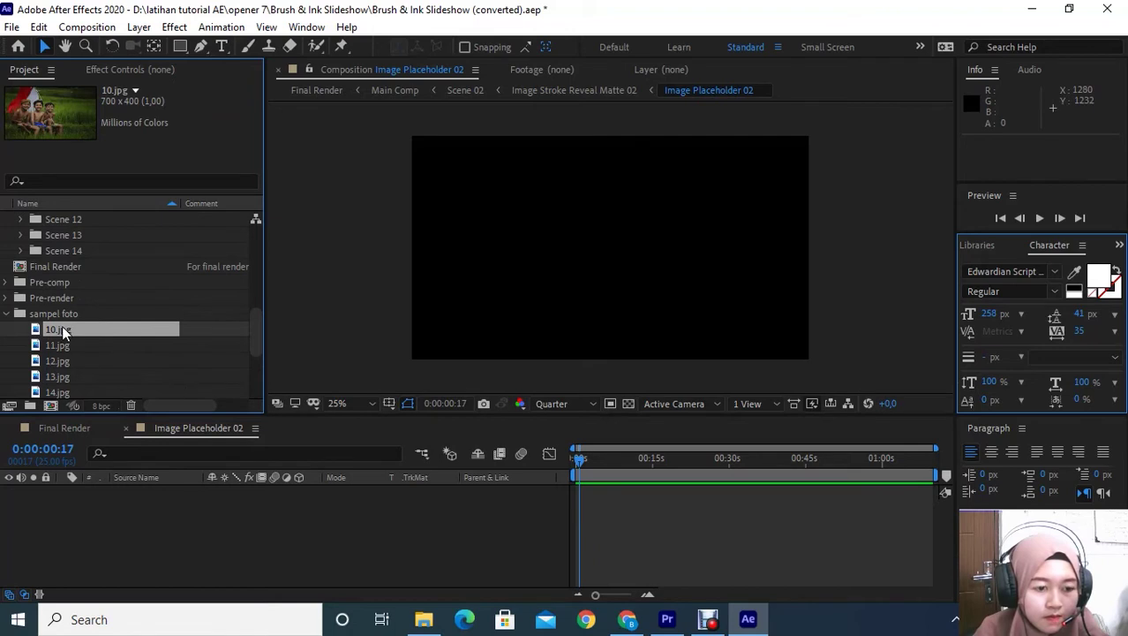
left_click_drag(62, 332, 112, 501)
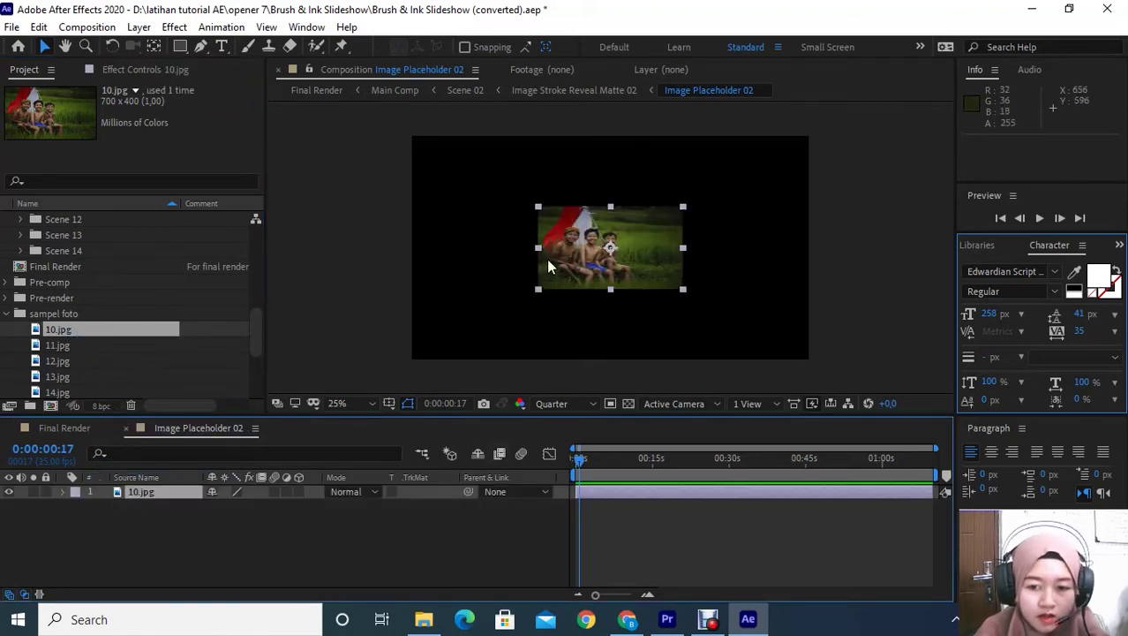
left_click_drag(537, 288, 411, 375)
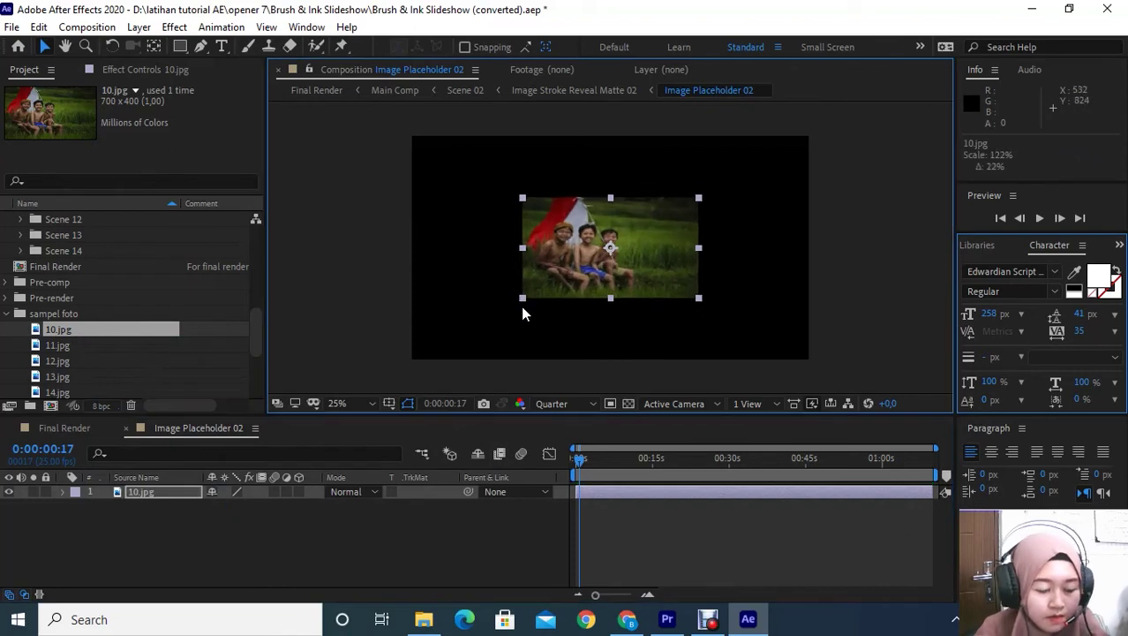
key("comma")
key("comma")
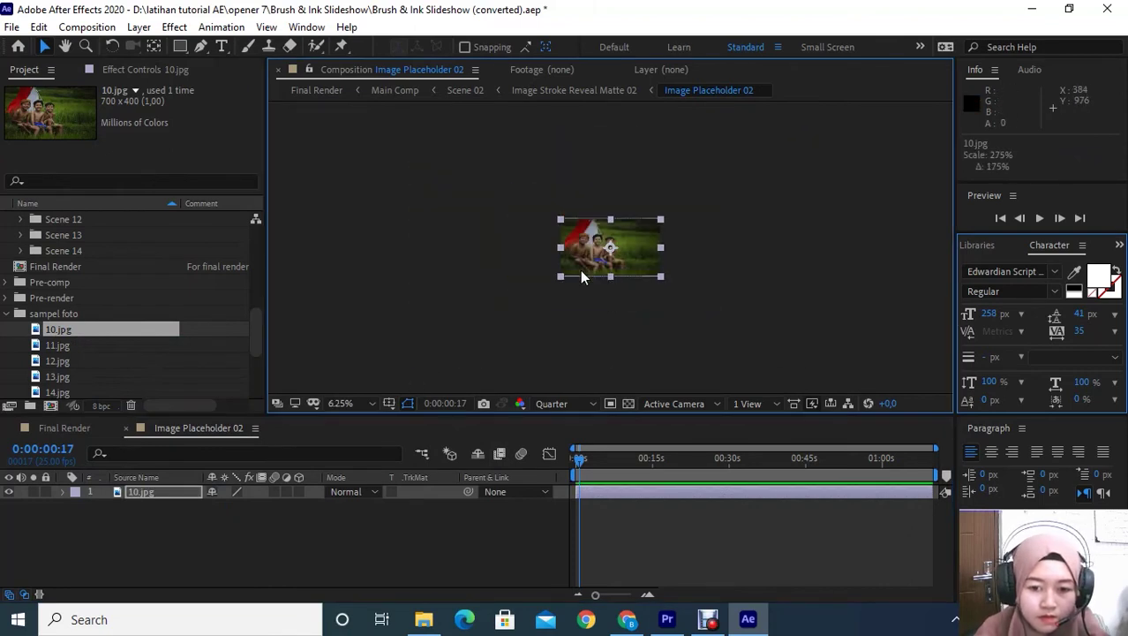
key("period")
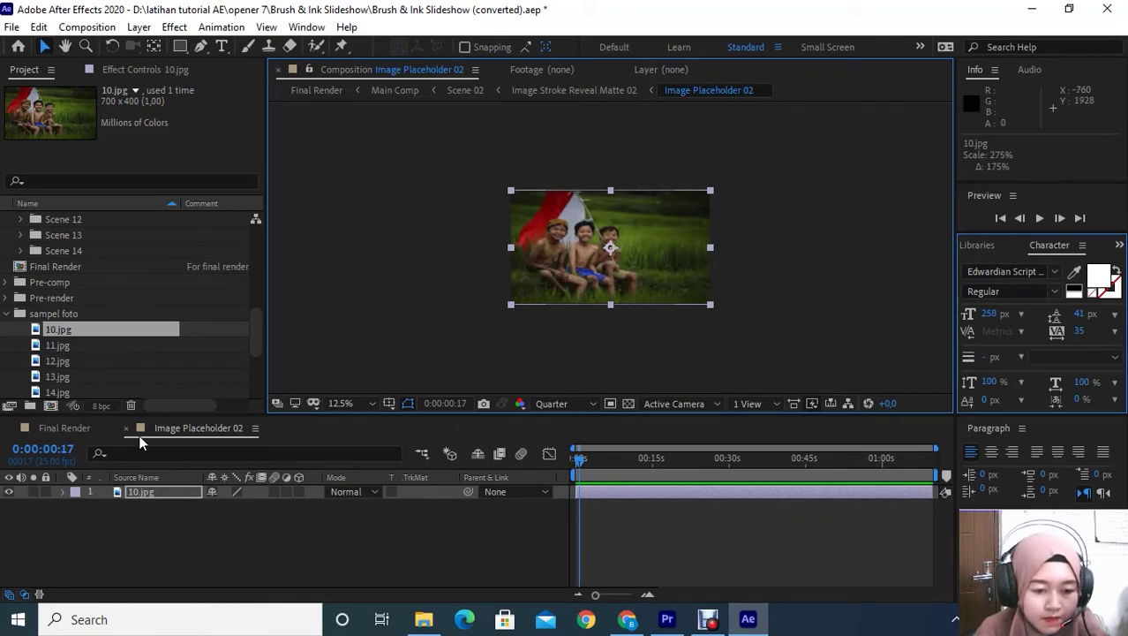
left_click(63, 428)
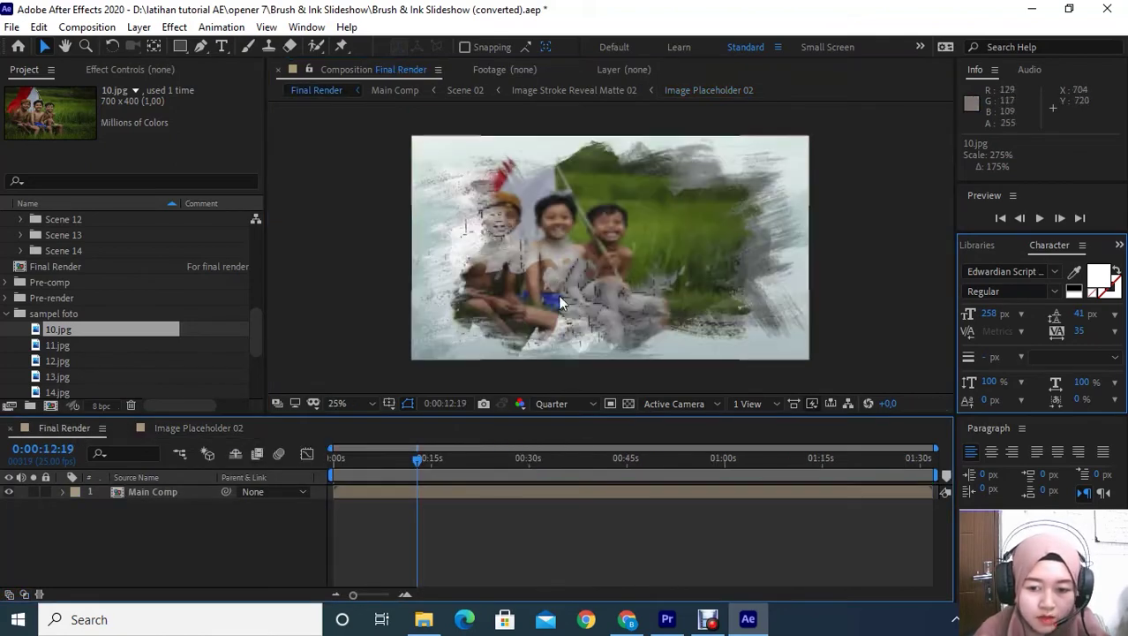
left_click_drag(420, 458, 446, 461)
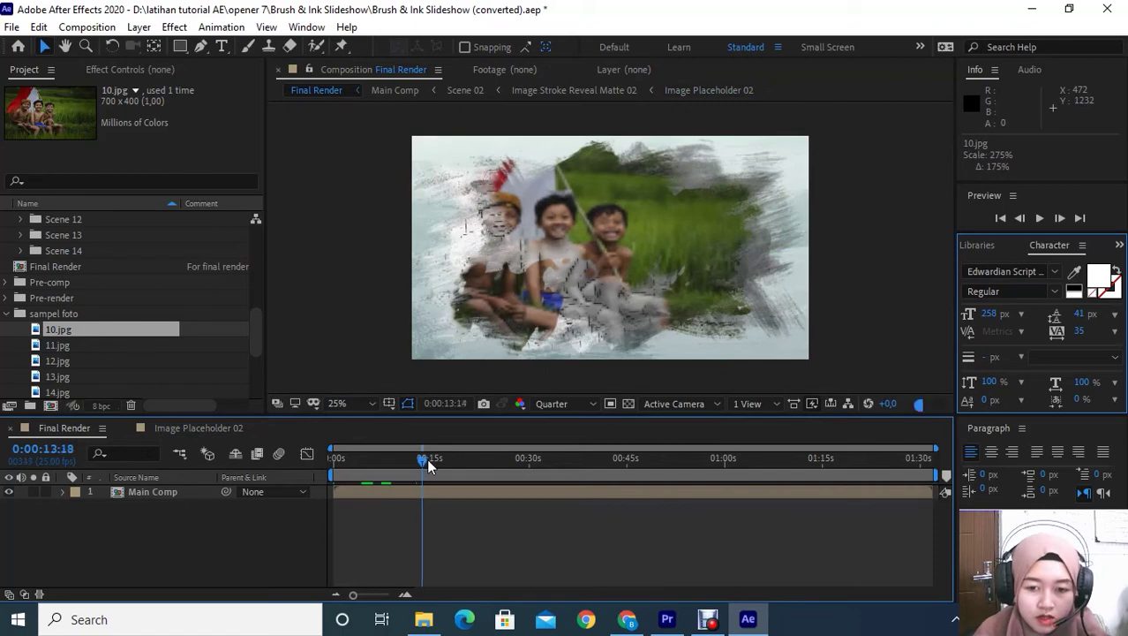
left_click_drag(455, 460, 417, 470)
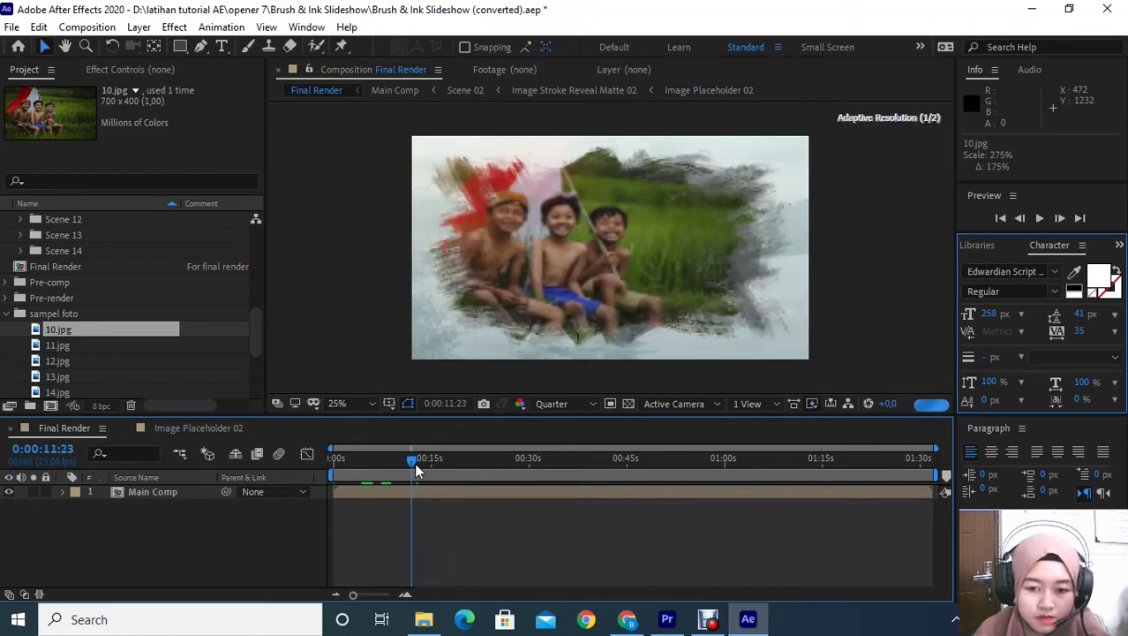
left_click(423, 459)
left_click_drag(423, 459, 412, 464)
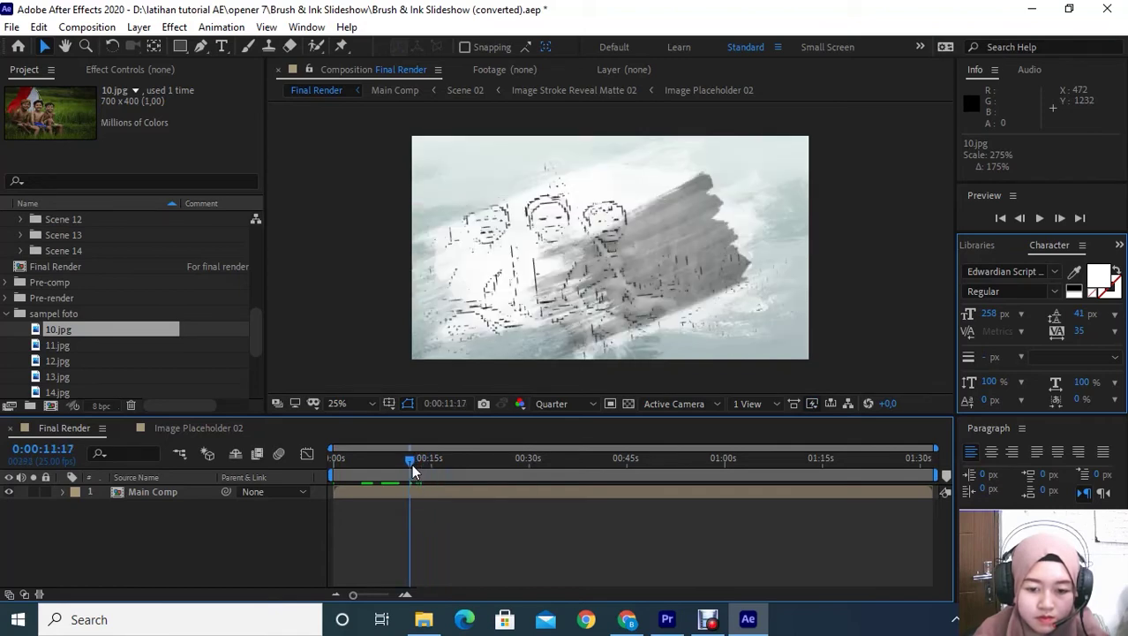
key("space")
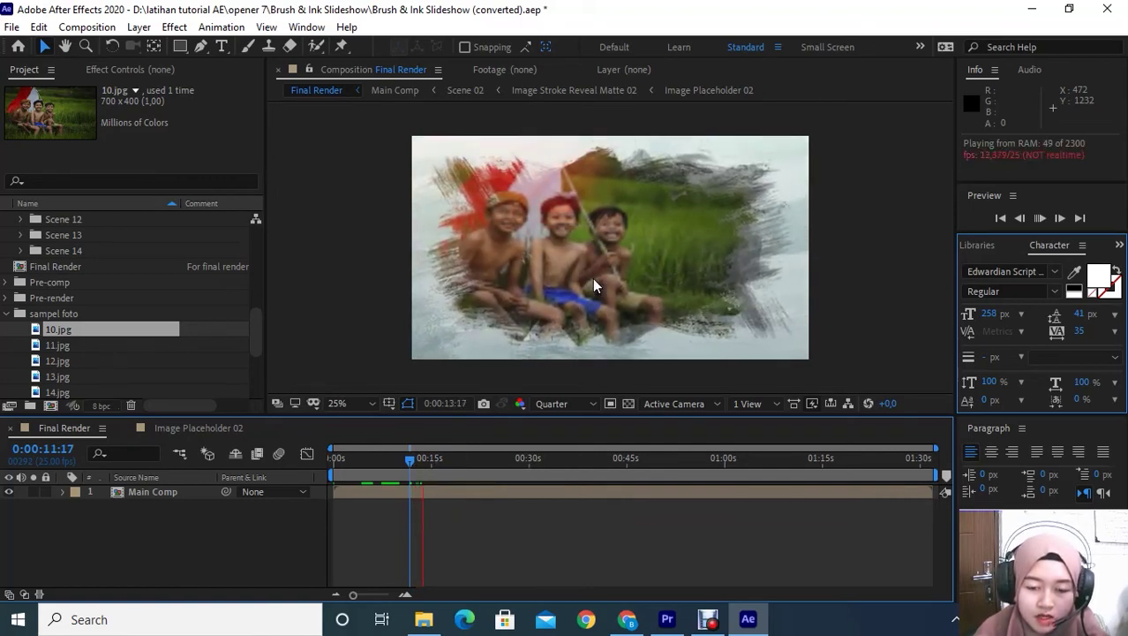
key("space")
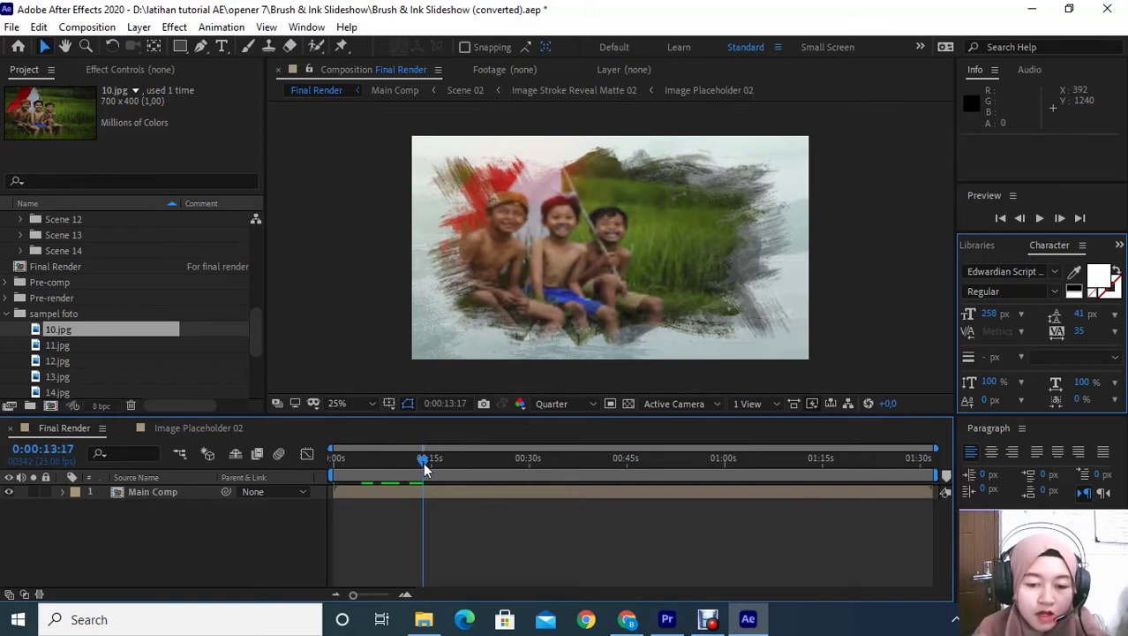
left_click_drag(424, 468, 398, 467)
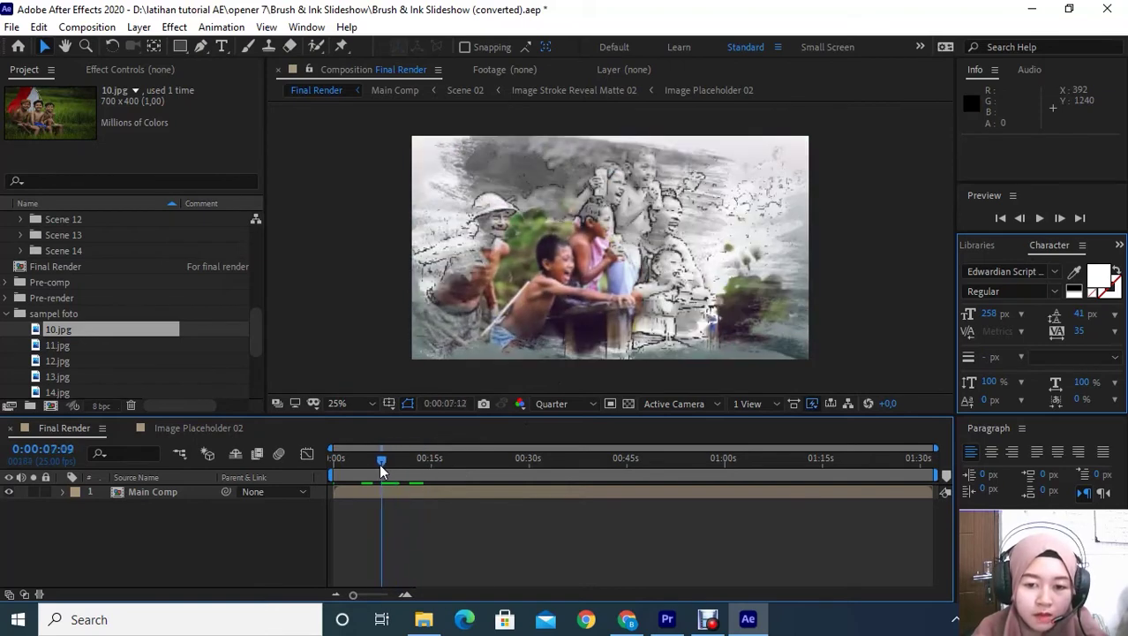
left_click_drag(398, 467, 404, 467)
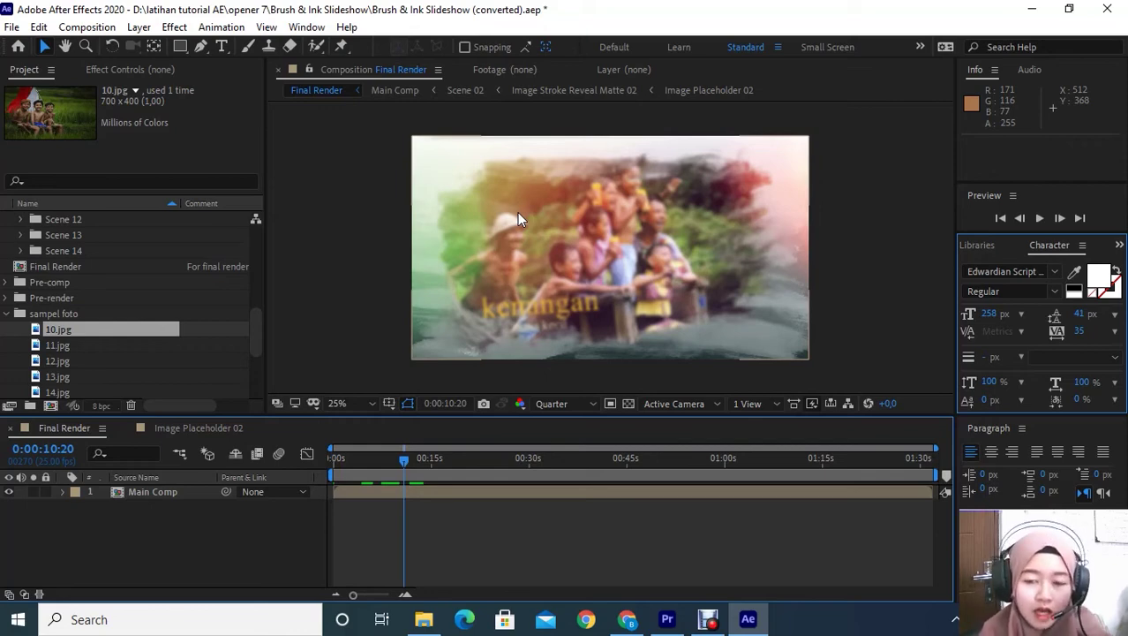
left_click_drag(365, 462, 375, 462)
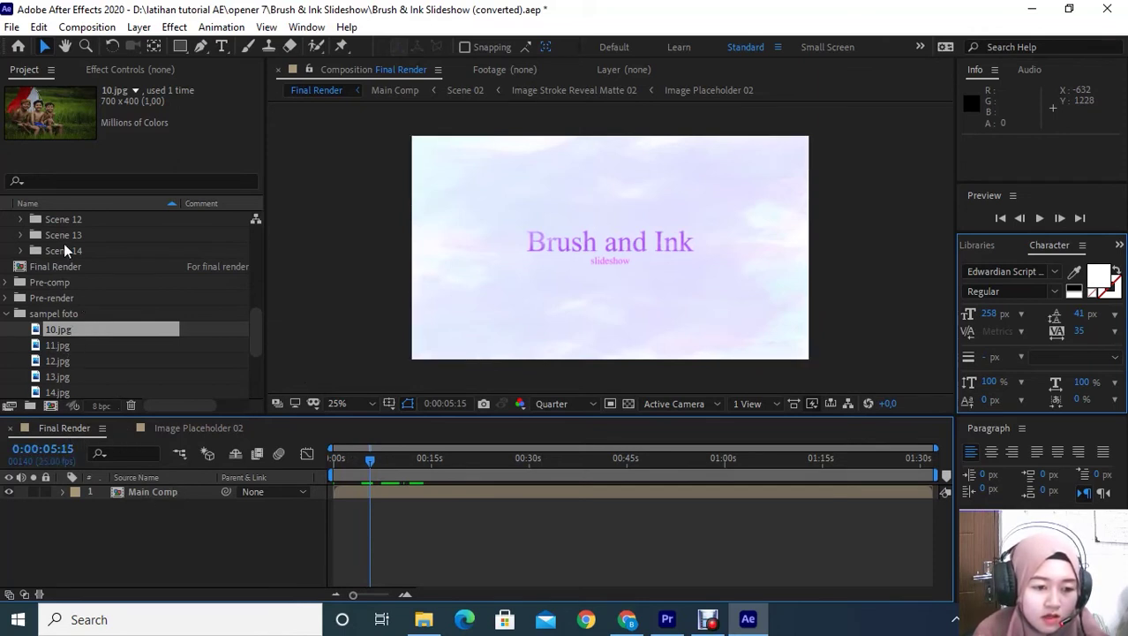
Step: Expand All Scenes > Intro in the Project panel and open Intro Text 01
scroll(62, 256, "up", 3)
scroll(44, 283, "down", 3)
left_click(6, 320)
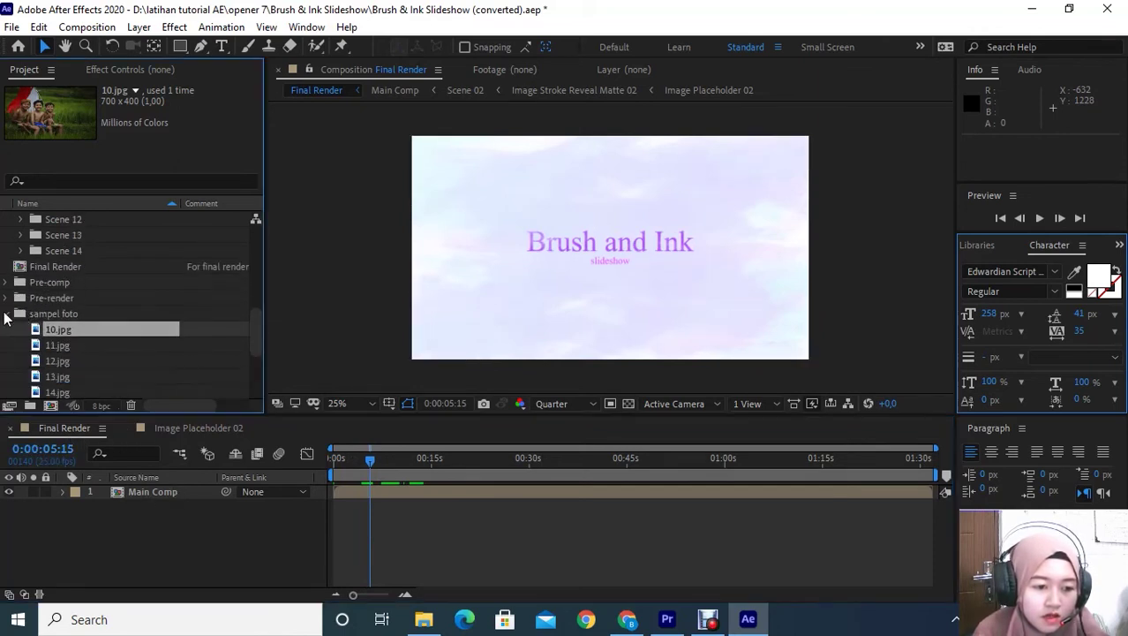
scroll(18, 291, "up", 6)
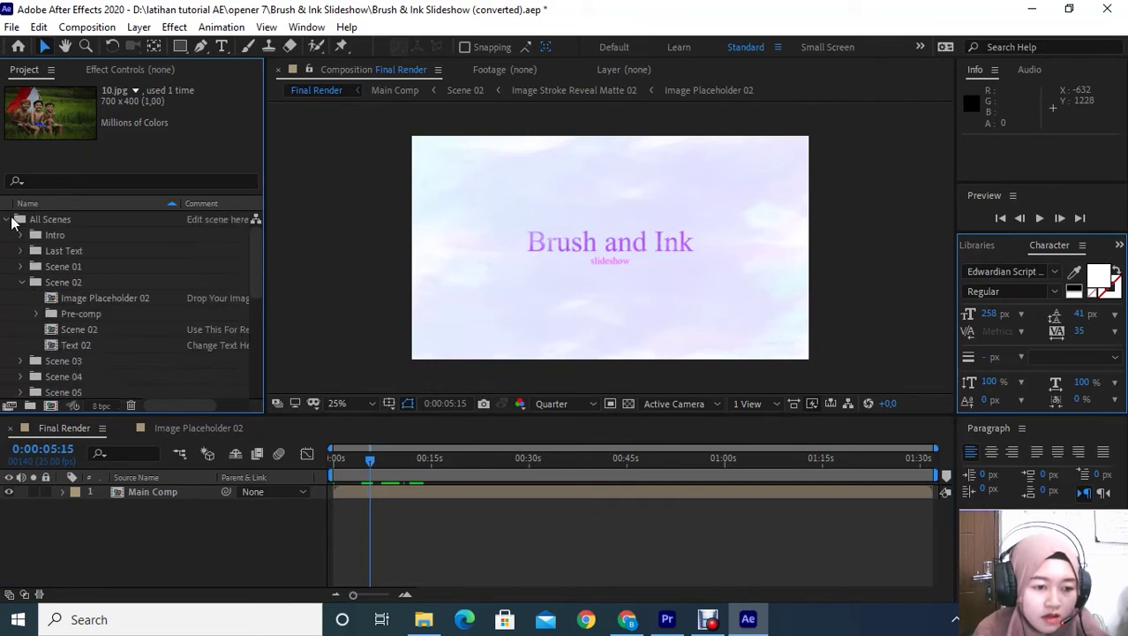
left_click(8, 219)
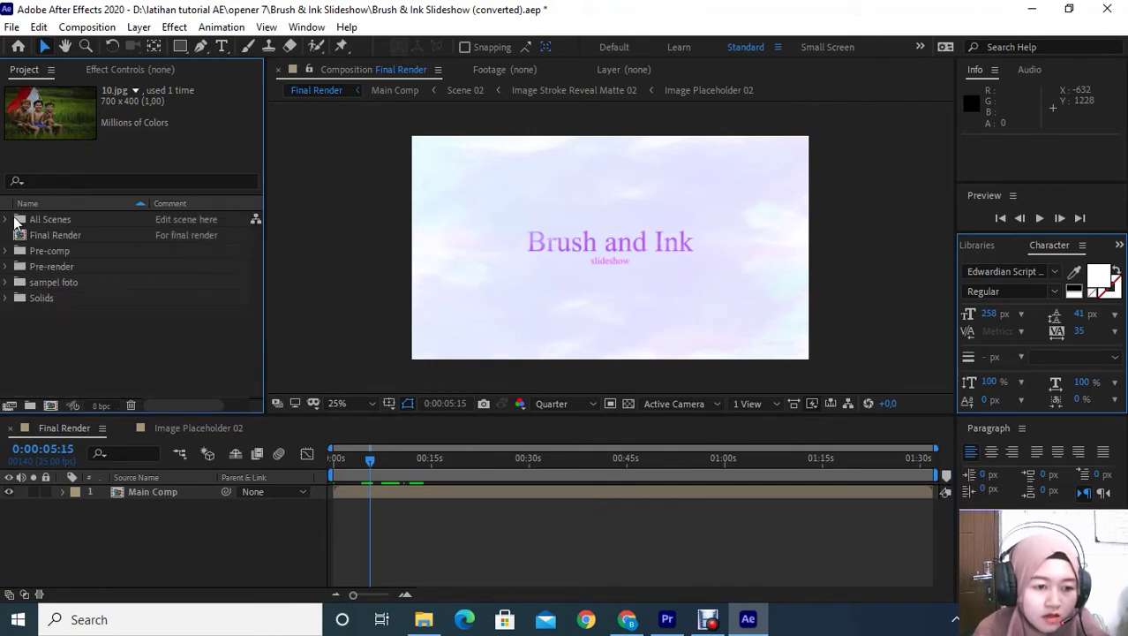
left_click(8, 219)
left_click(45, 238)
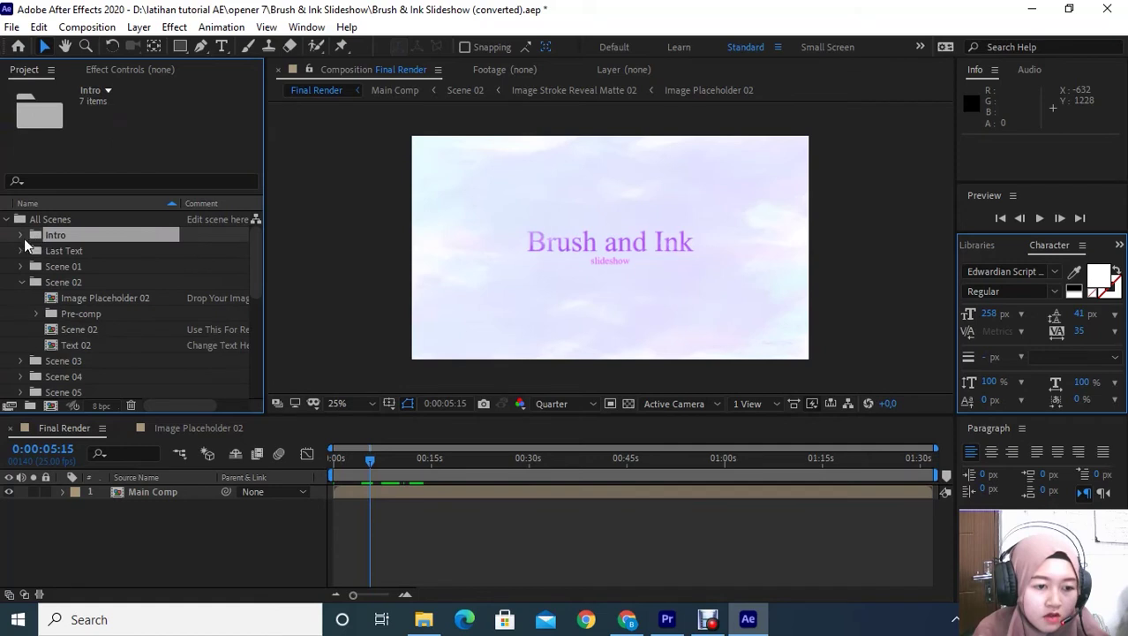
left_click(21, 283)
left_click(21, 234)
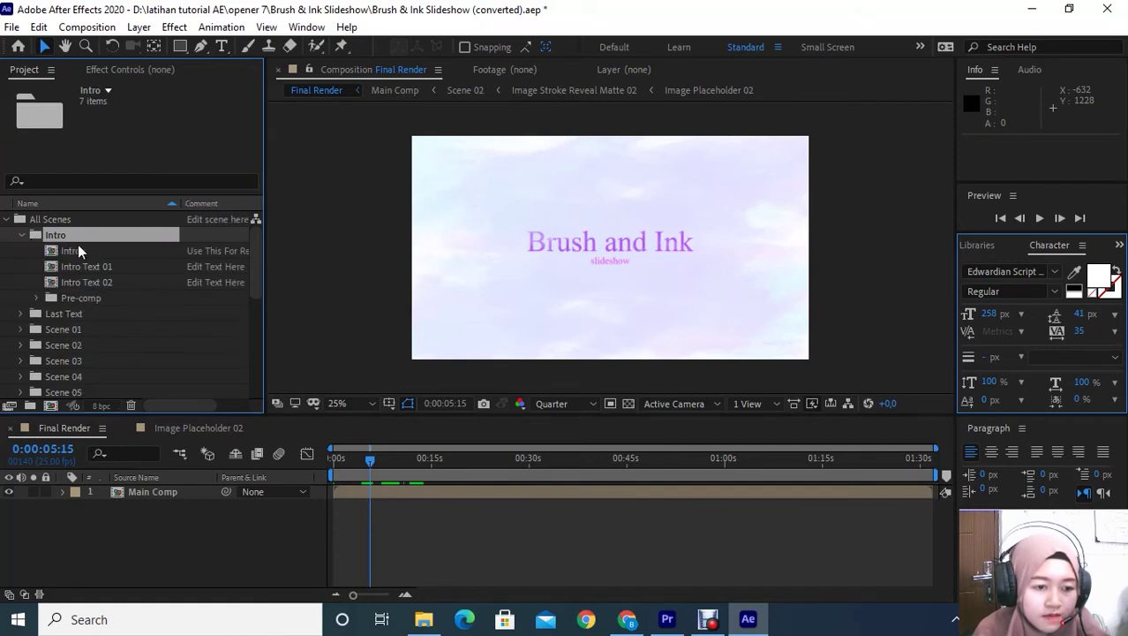
left_click(74, 252)
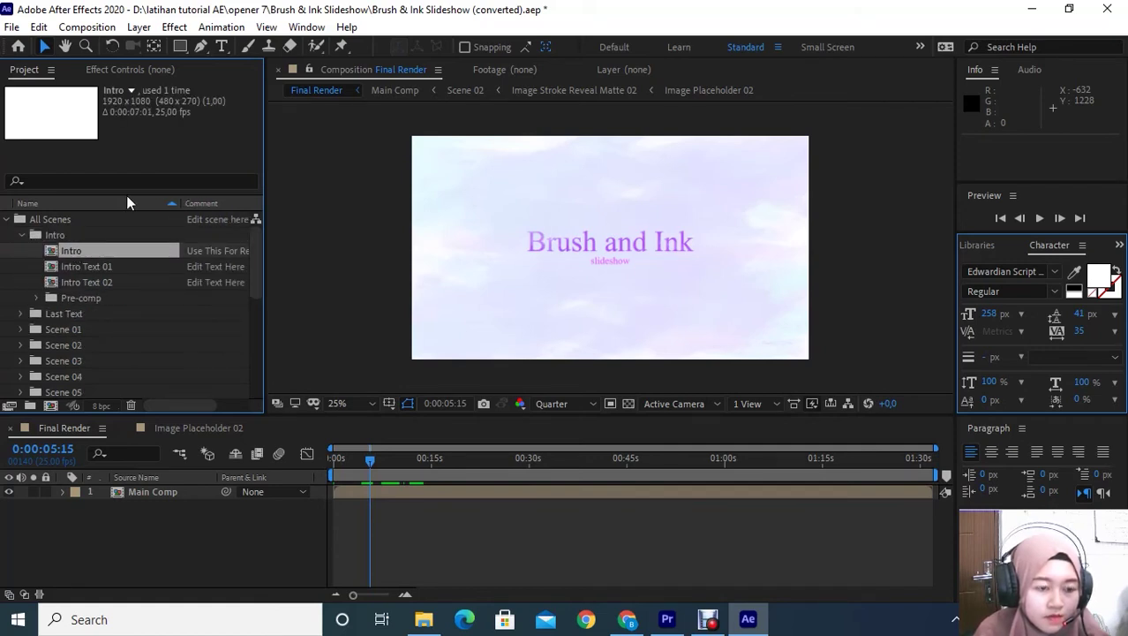
double_click(103, 266)
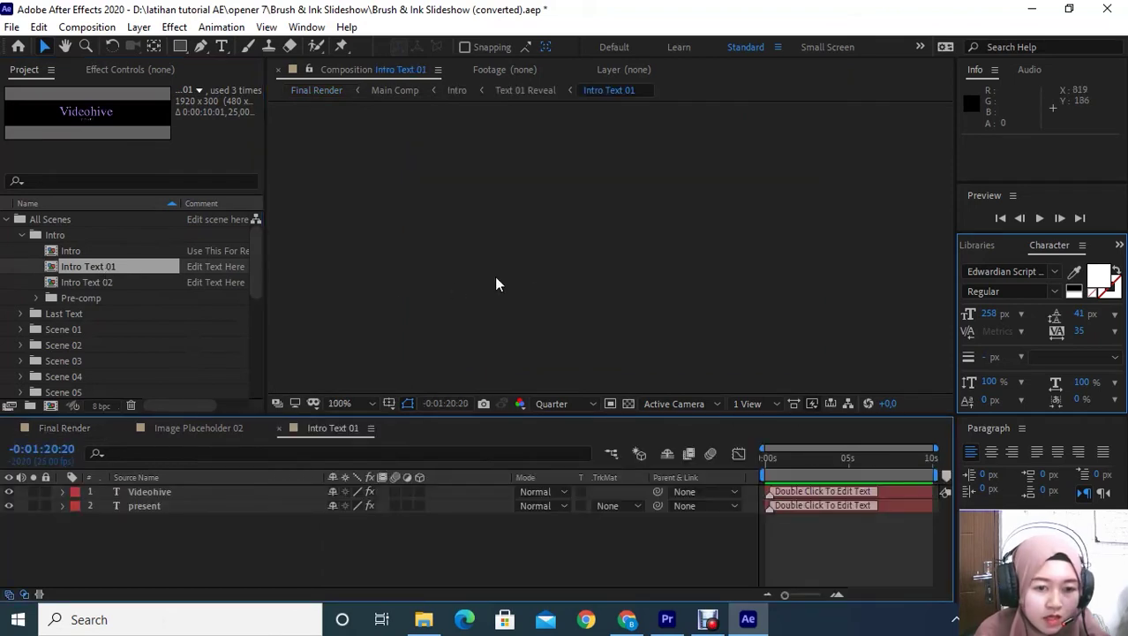
Step: Replace the Videohive title with 'childhood moments', then open Intro Text 02
left_click(769, 465)
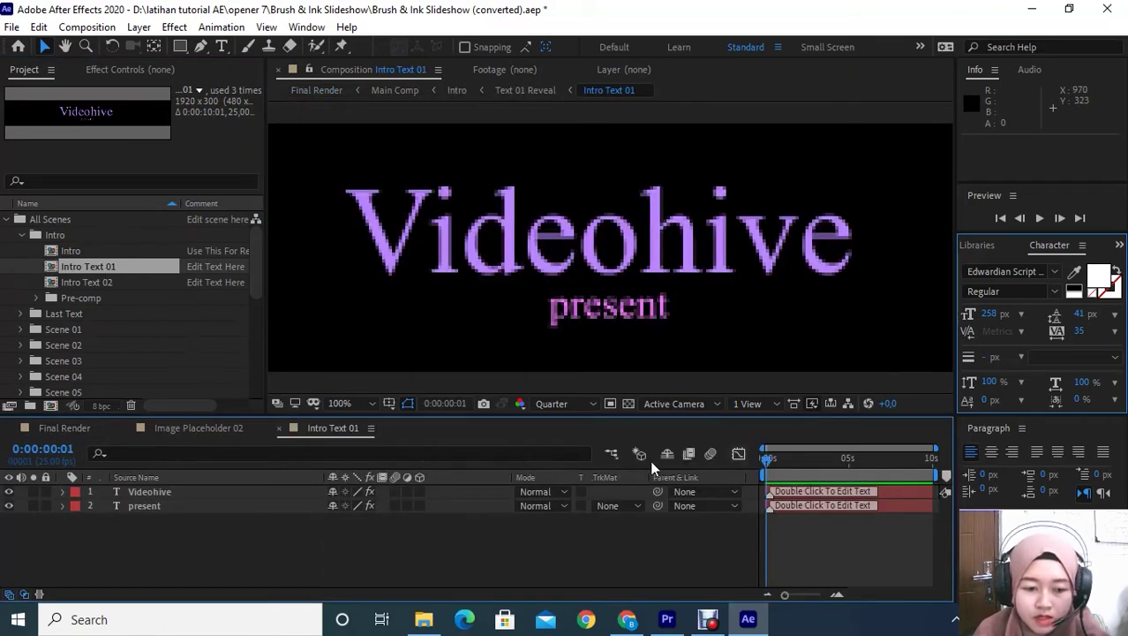
left_click(174, 491)
key("comma")
key("comma")
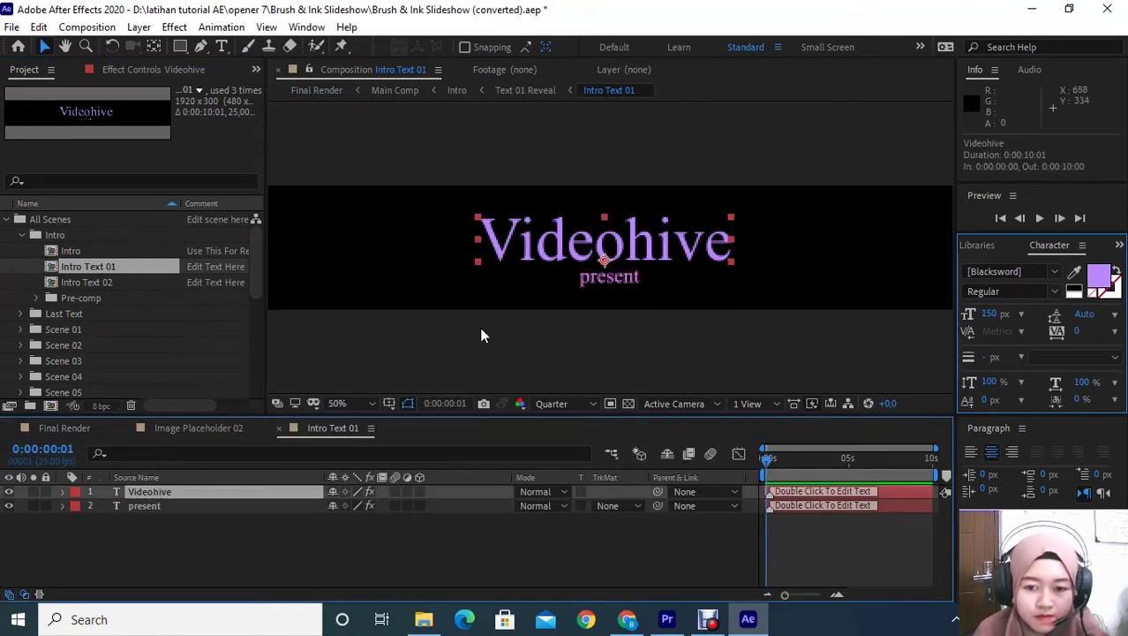
double_click(159, 491)
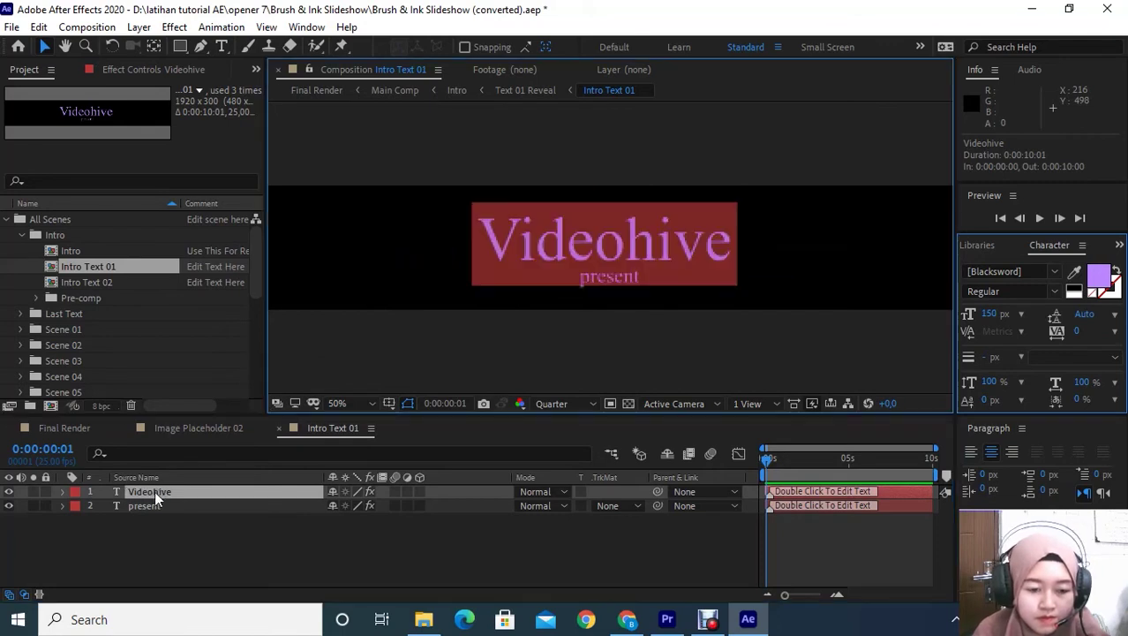
key("BackSpace")
type("childhood moments")
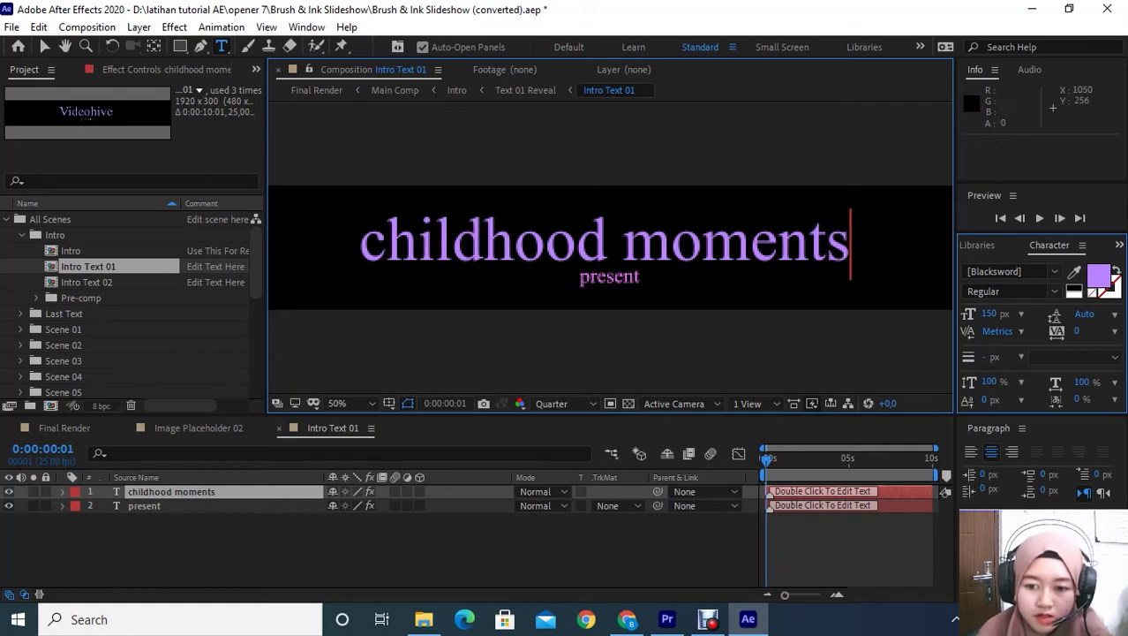
double_click(104, 282)
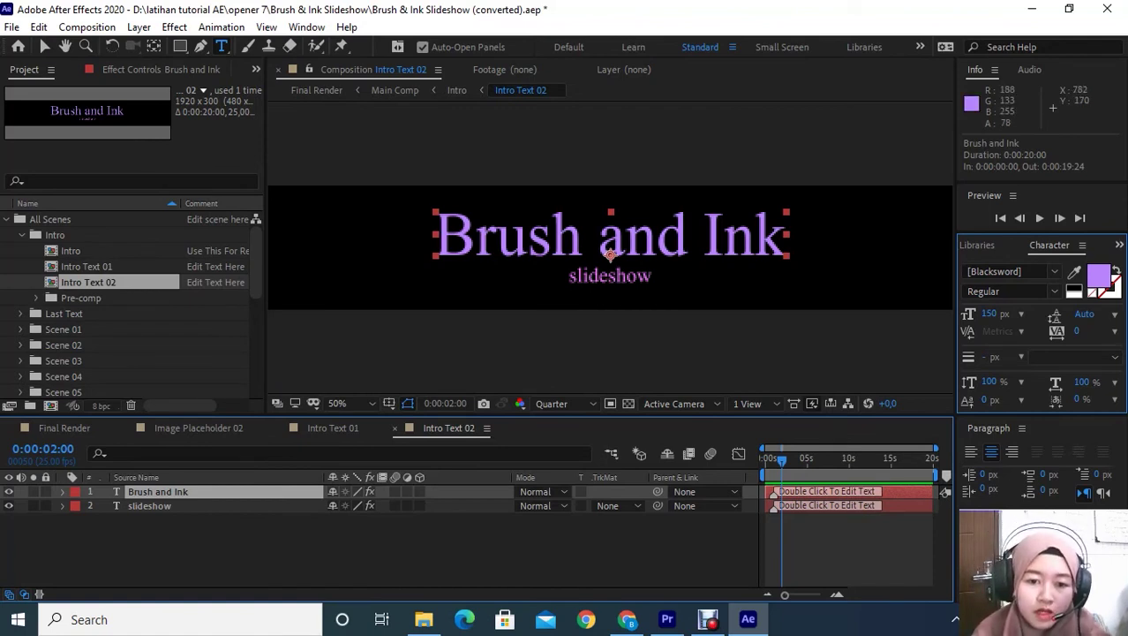
Step: Return to the Selection tool and Final Render, scrolling the Project panel down toward Scene 14
left_click(116, 266)
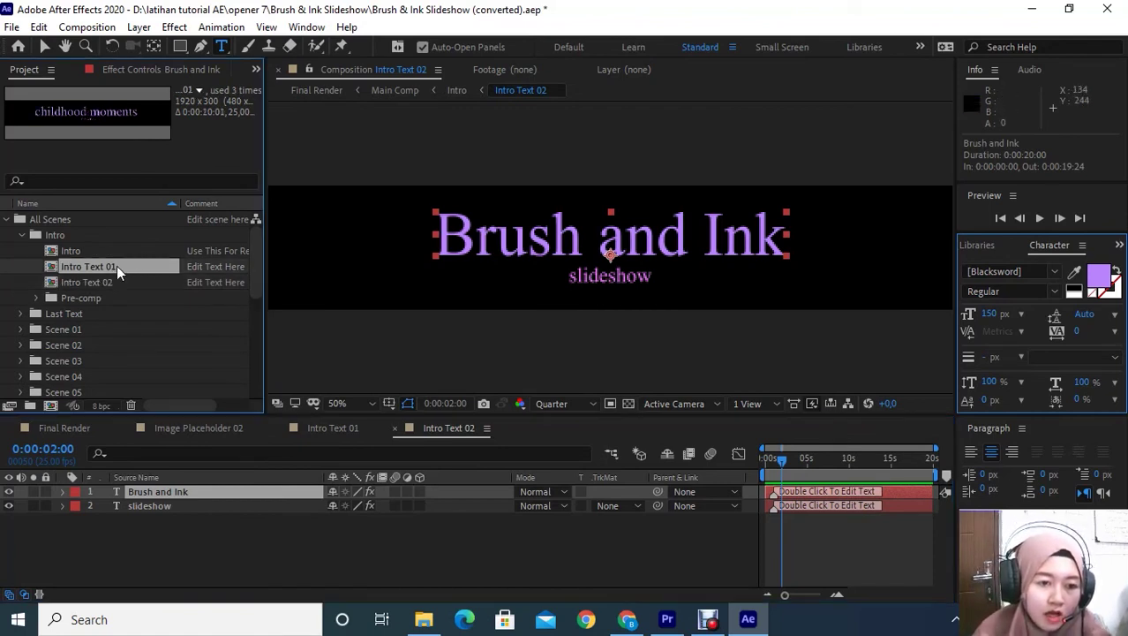
left_click(67, 313)
left_click(70, 329)
left_click(71, 346)
left_click(73, 360)
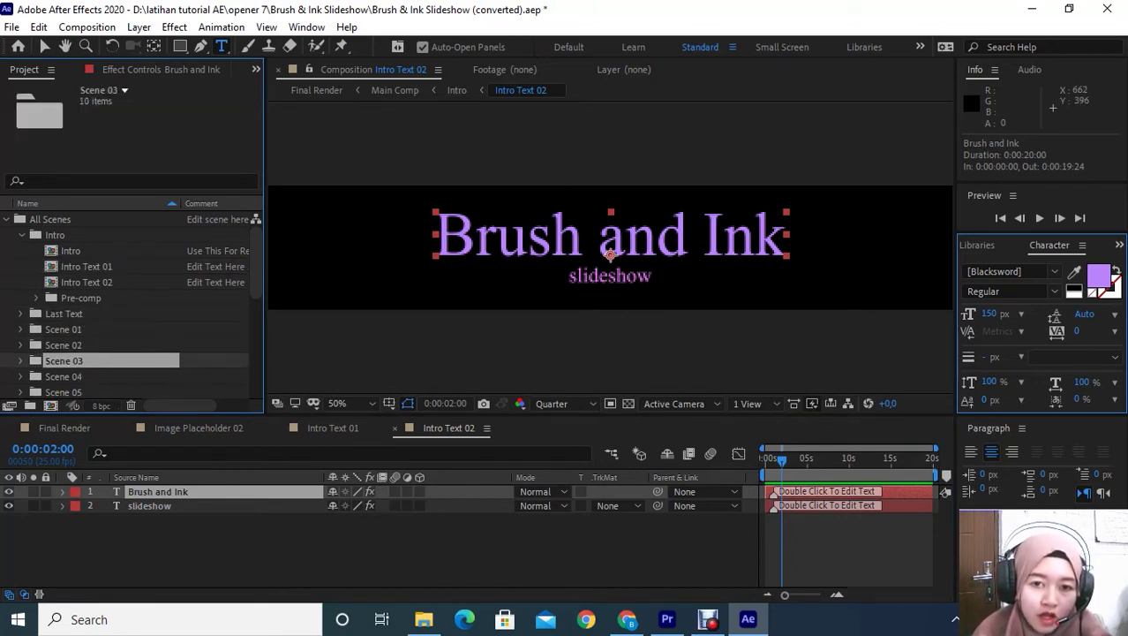
key("v")
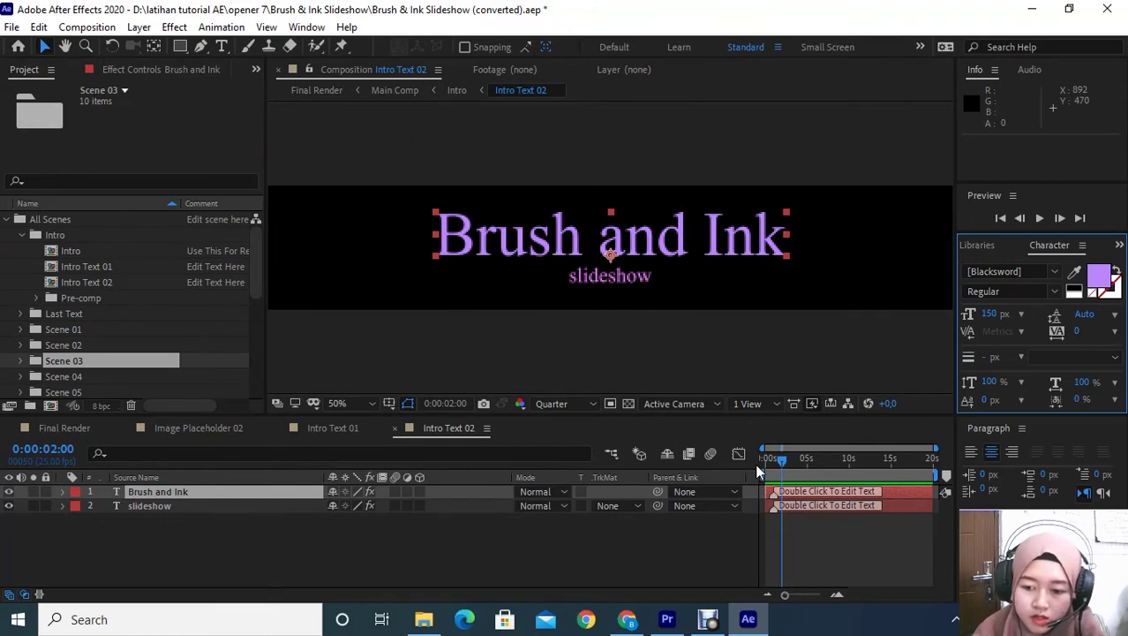
left_click(70, 428)
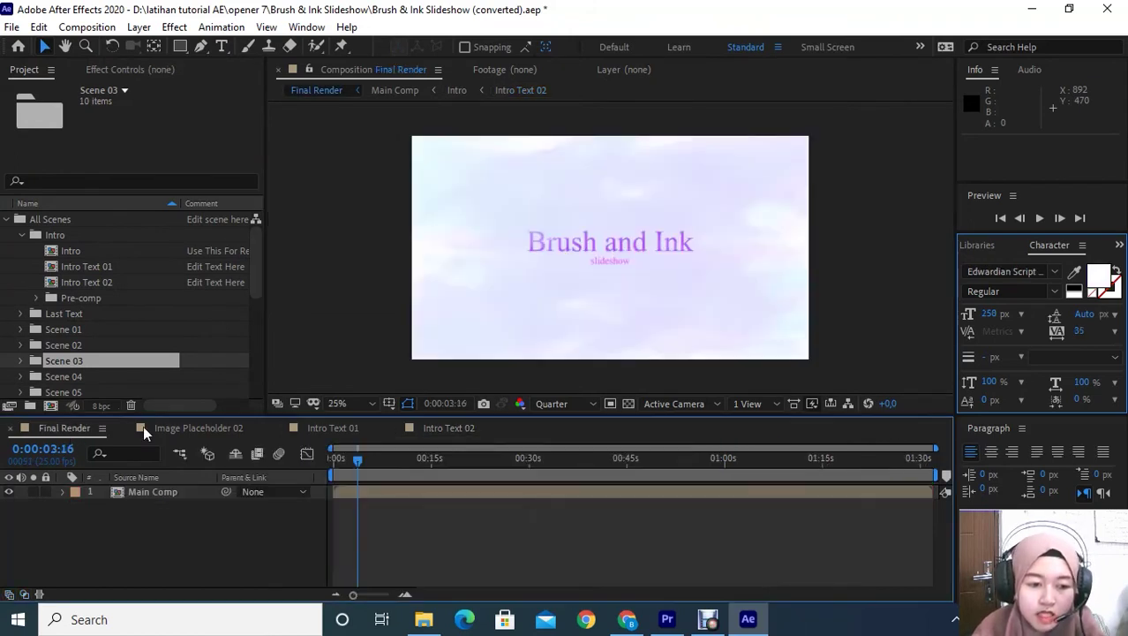
left_click(98, 313)
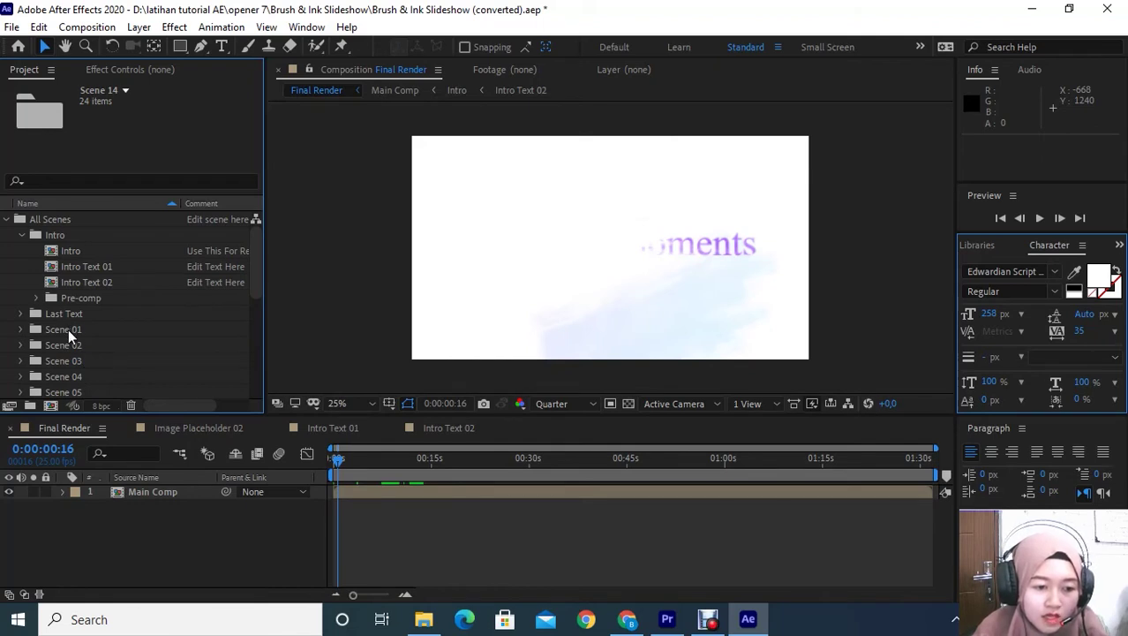
scroll(68, 329, "down", 3)
scroll(68, 328, "down", 3)
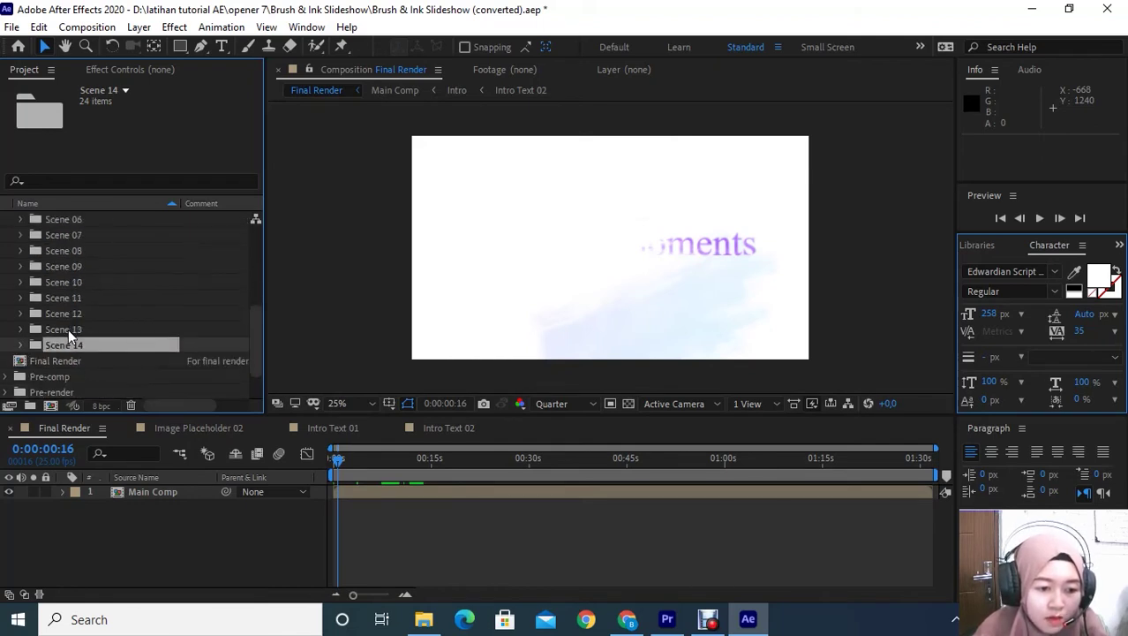